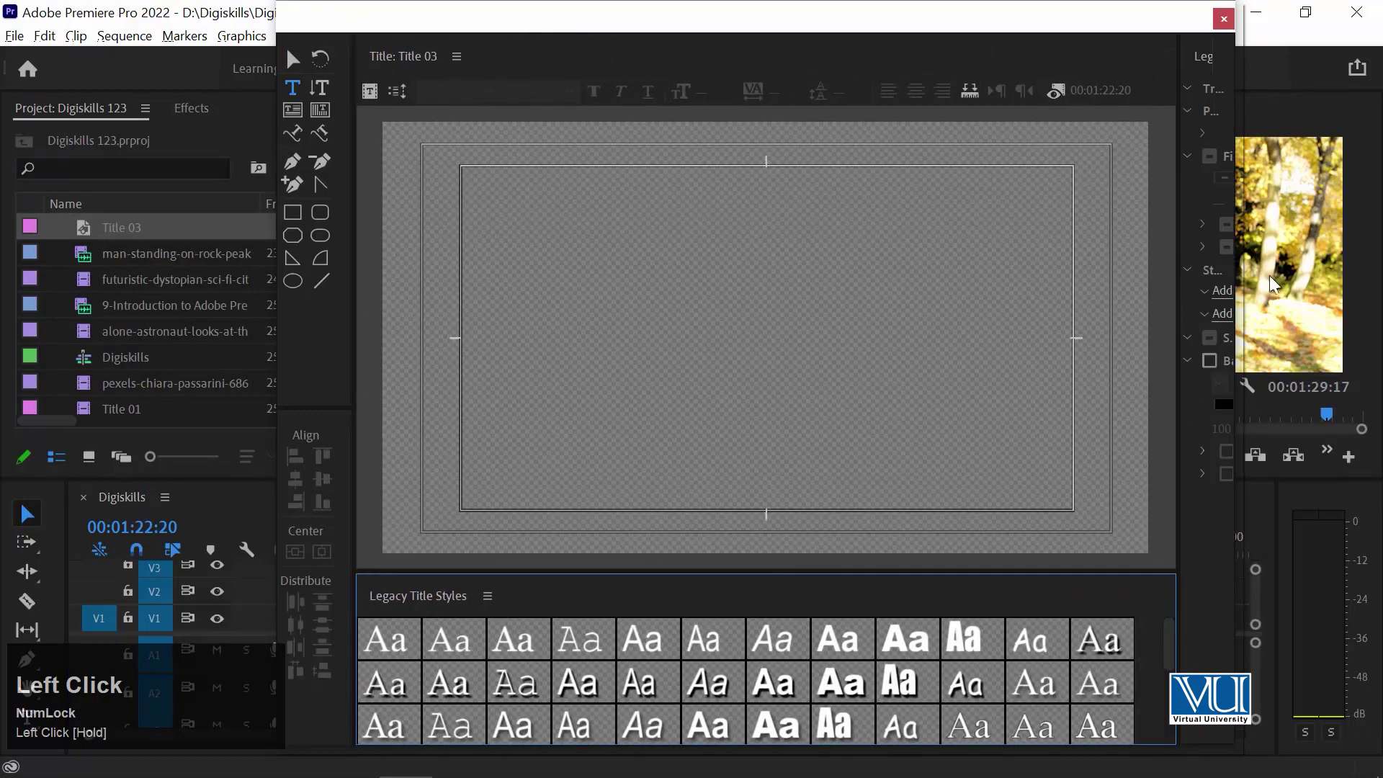
# Step: Show the background video behind the empty Title 03 canvas and widen the title editor window
pyautogui.moveTo(1187, 284); pyautogui.dragTo(1126, 285)
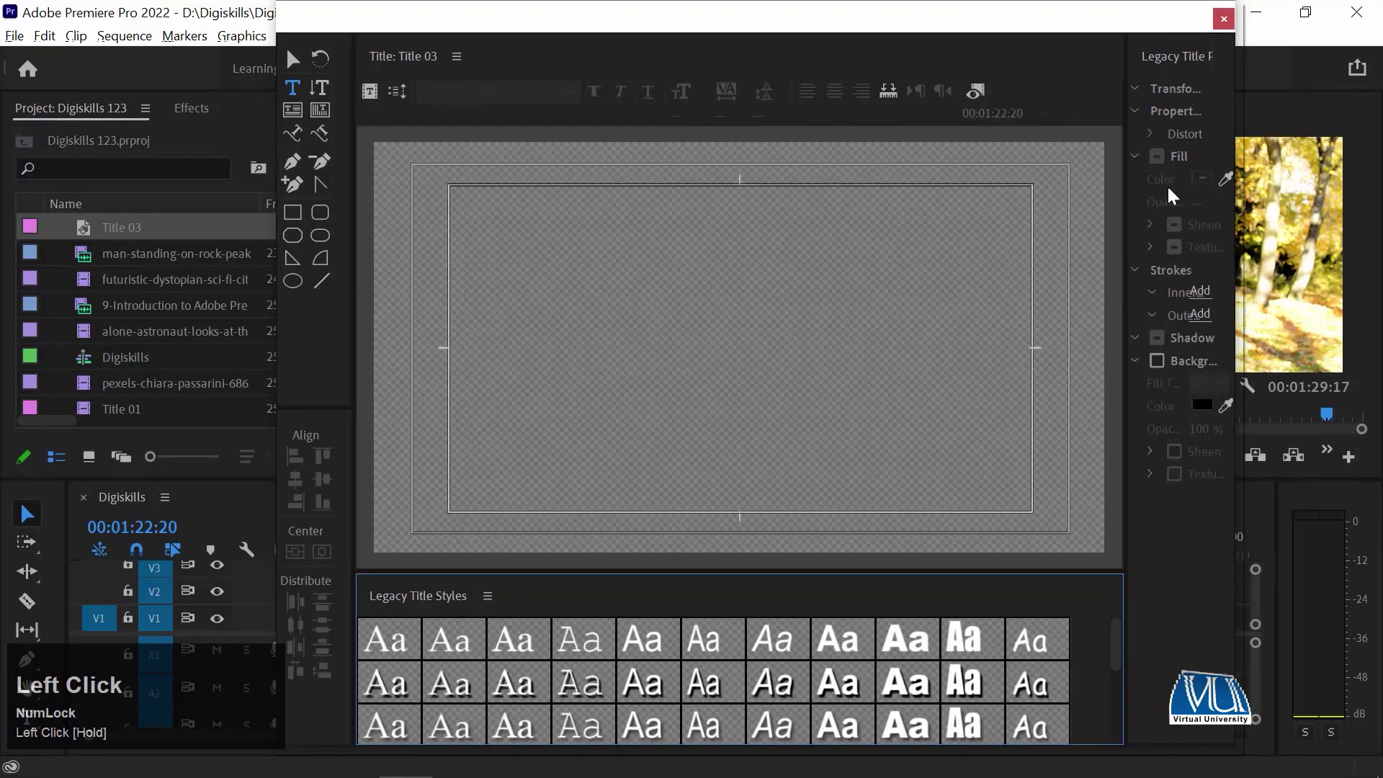
pyautogui.moveTo(927, 24); pyautogui.dragTo(949, 24)
pyautogui.click(996, 90)
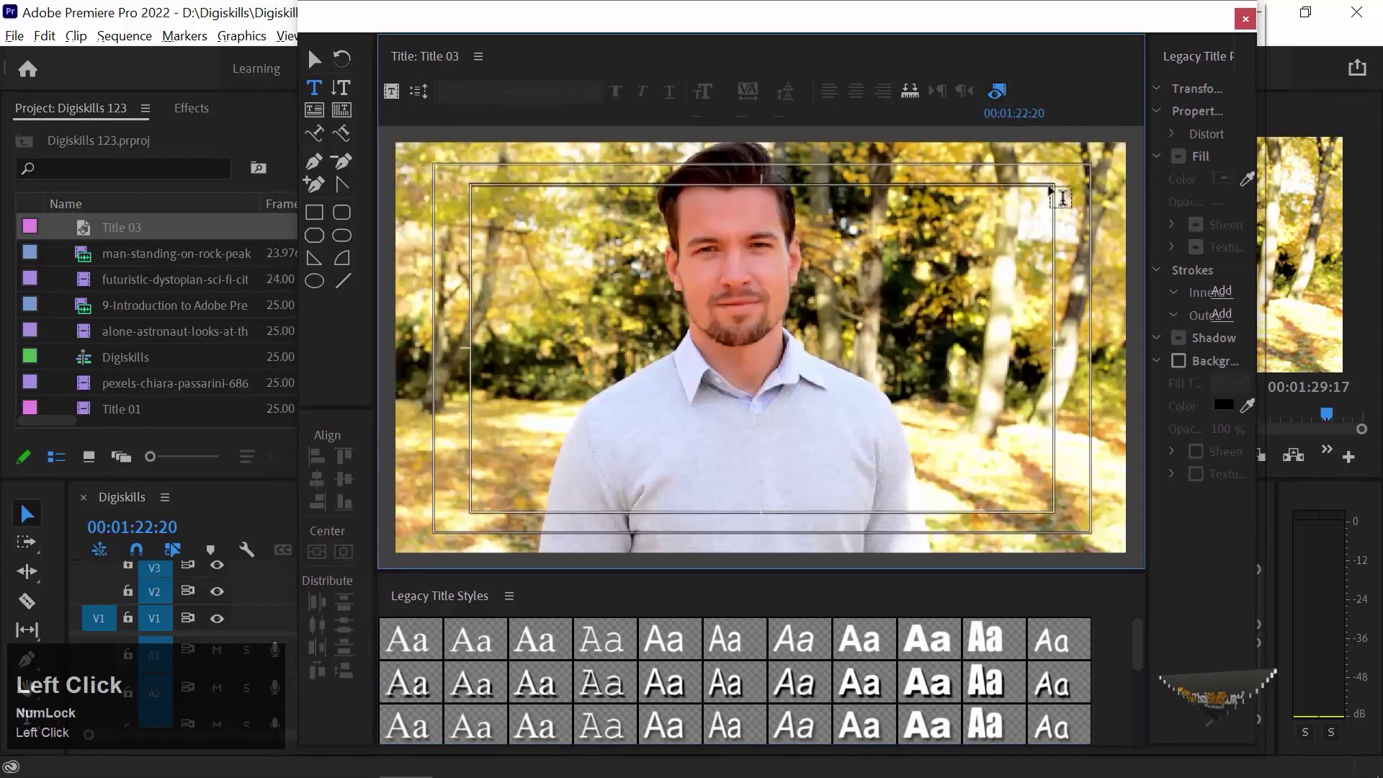
pyautogui.click(1256, 206)
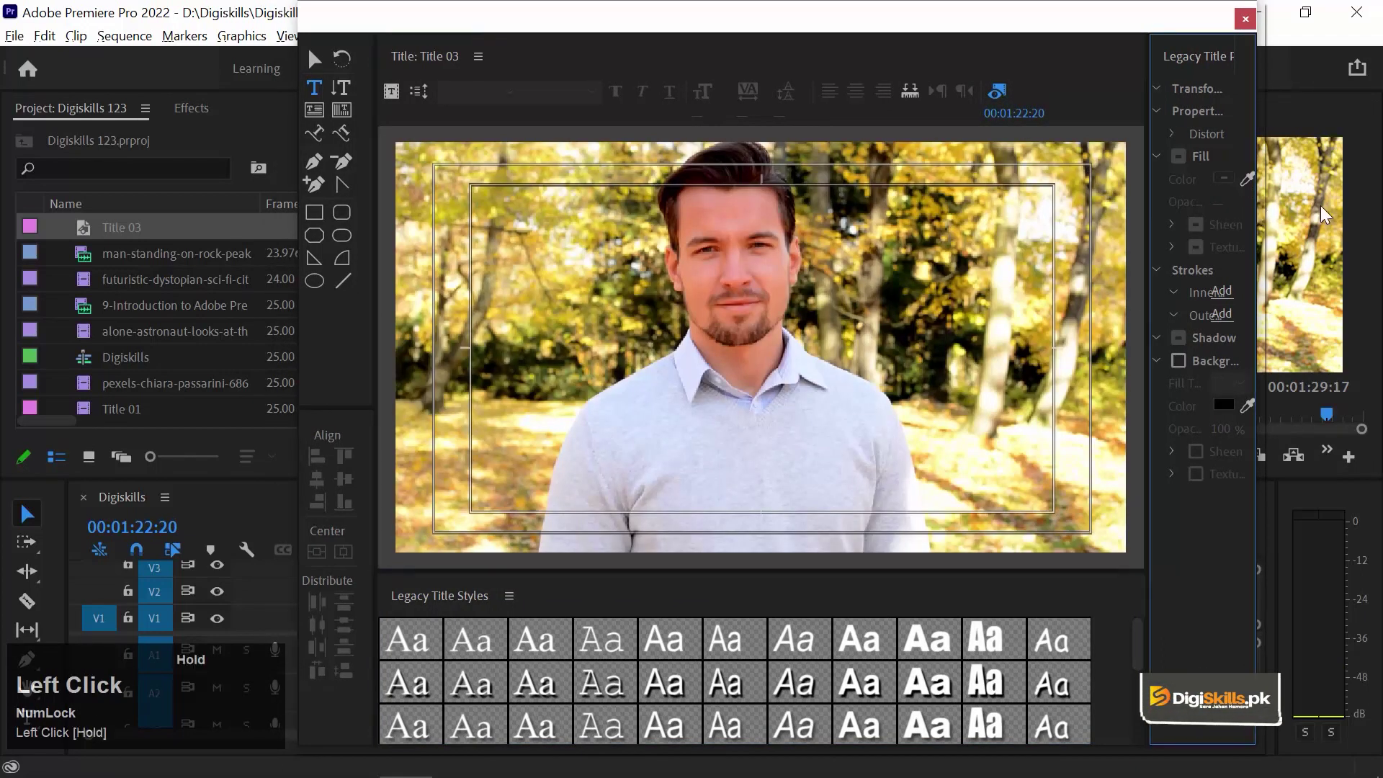
pyautogui.moveTo(1262, 192); pyautogui.dragTo(1352, 191)
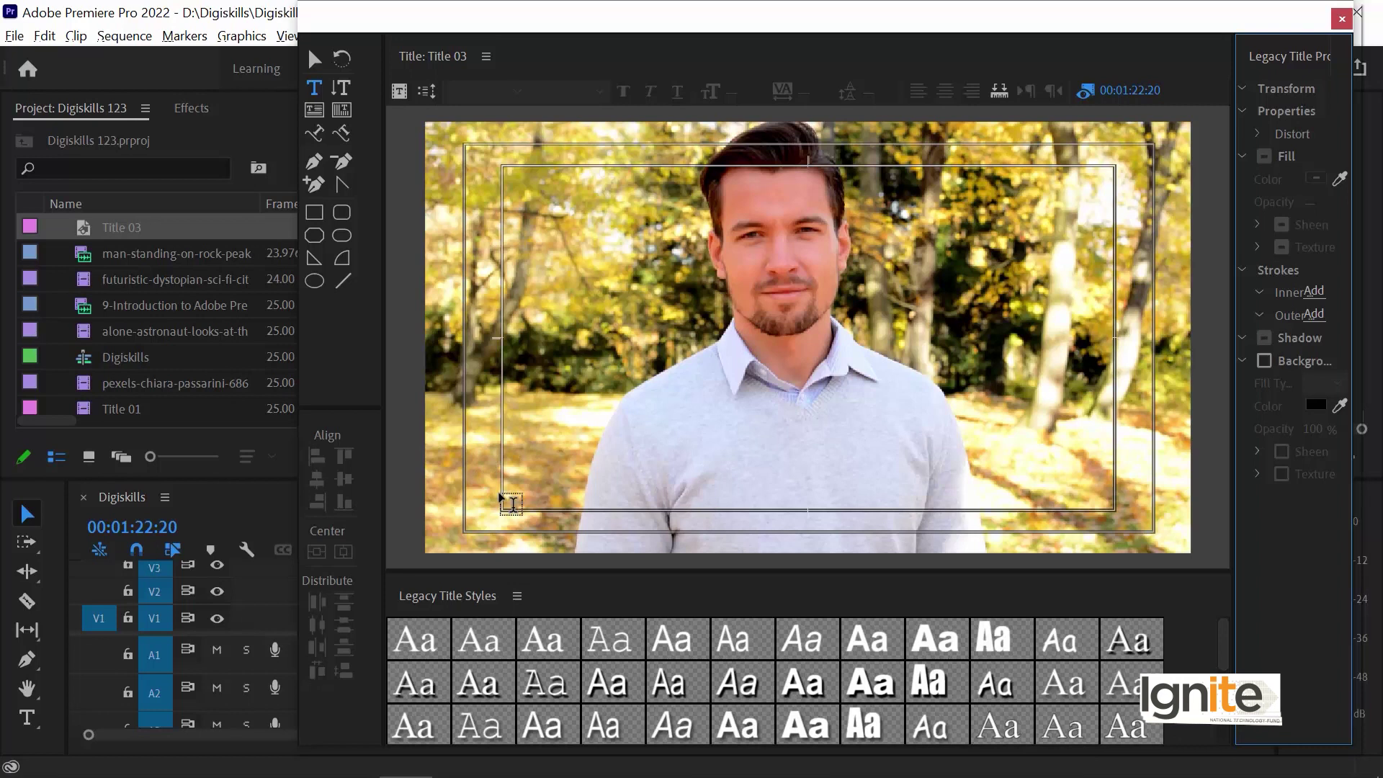
# Step: Draw a white rectangle bar at the lower left and duplicate it directly beneath
pyautogui.click(316, 213)
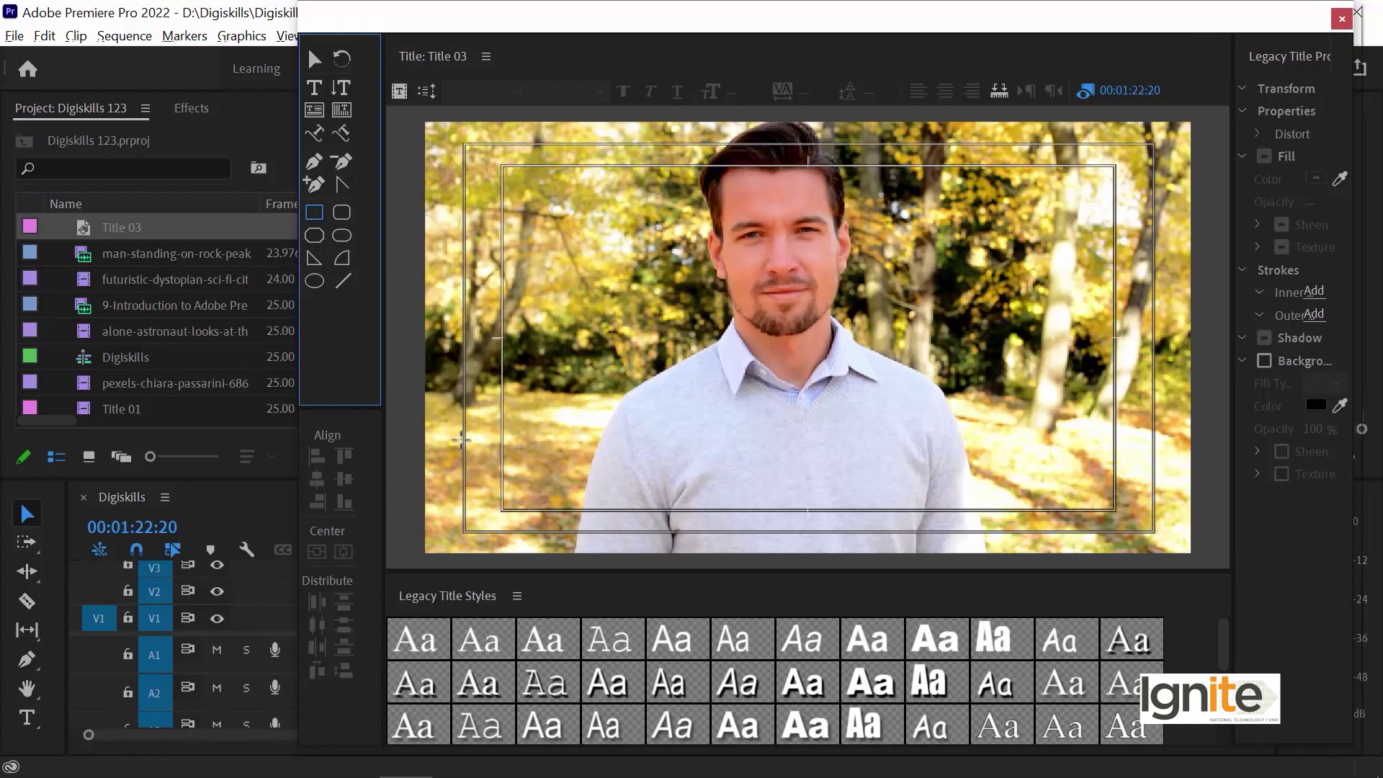
pyautogui.moveTo(462, 448)
pyautogui.mouseDown()
pyautogui.moveTo(587, 454)
pyautogui.moveTo(651, 478)
pyautogui.mouseUp()
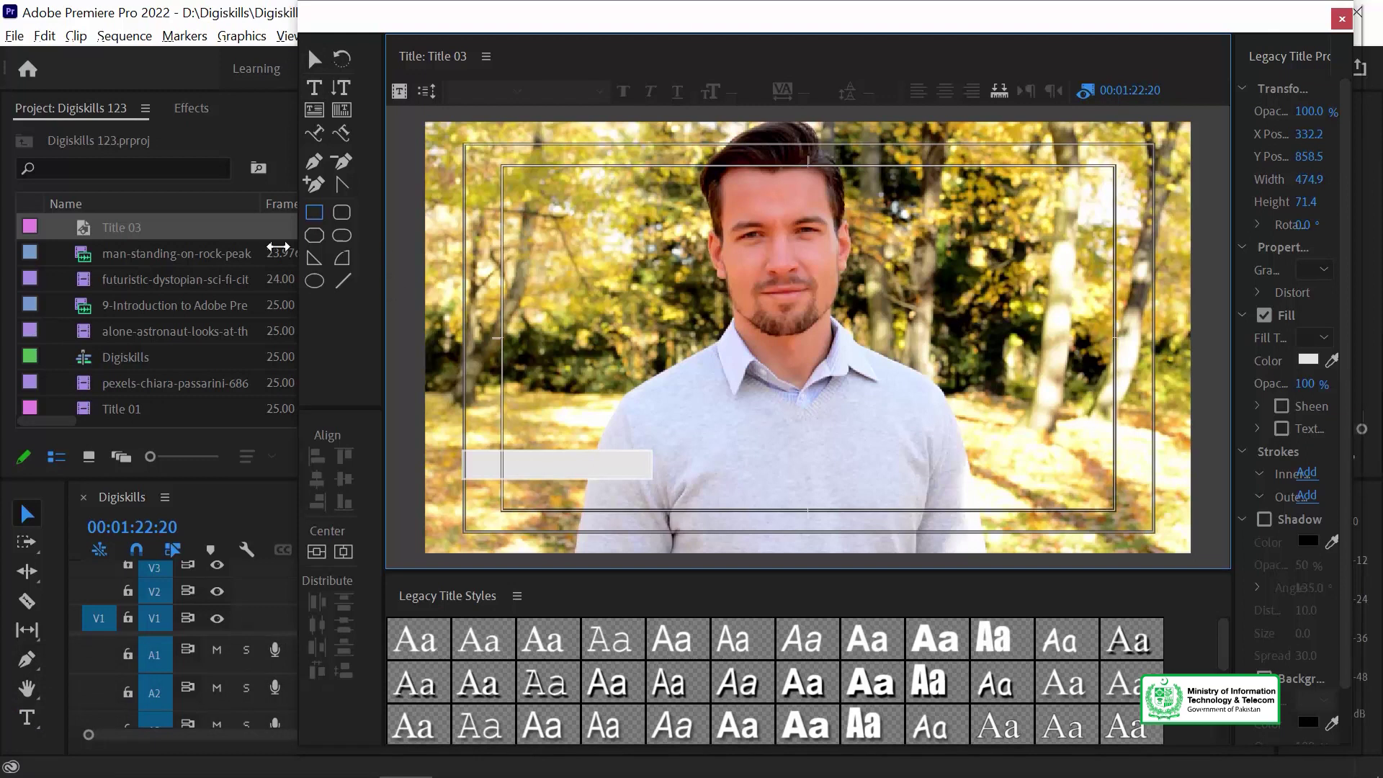
pyautogui.click(637, 472)
pyautogui.hotkey('ctrl', 'z')
pyautogui.keyDown('ctrl'); pyautogui.click(624, 472); pyautogui.keyUp('ctrl')
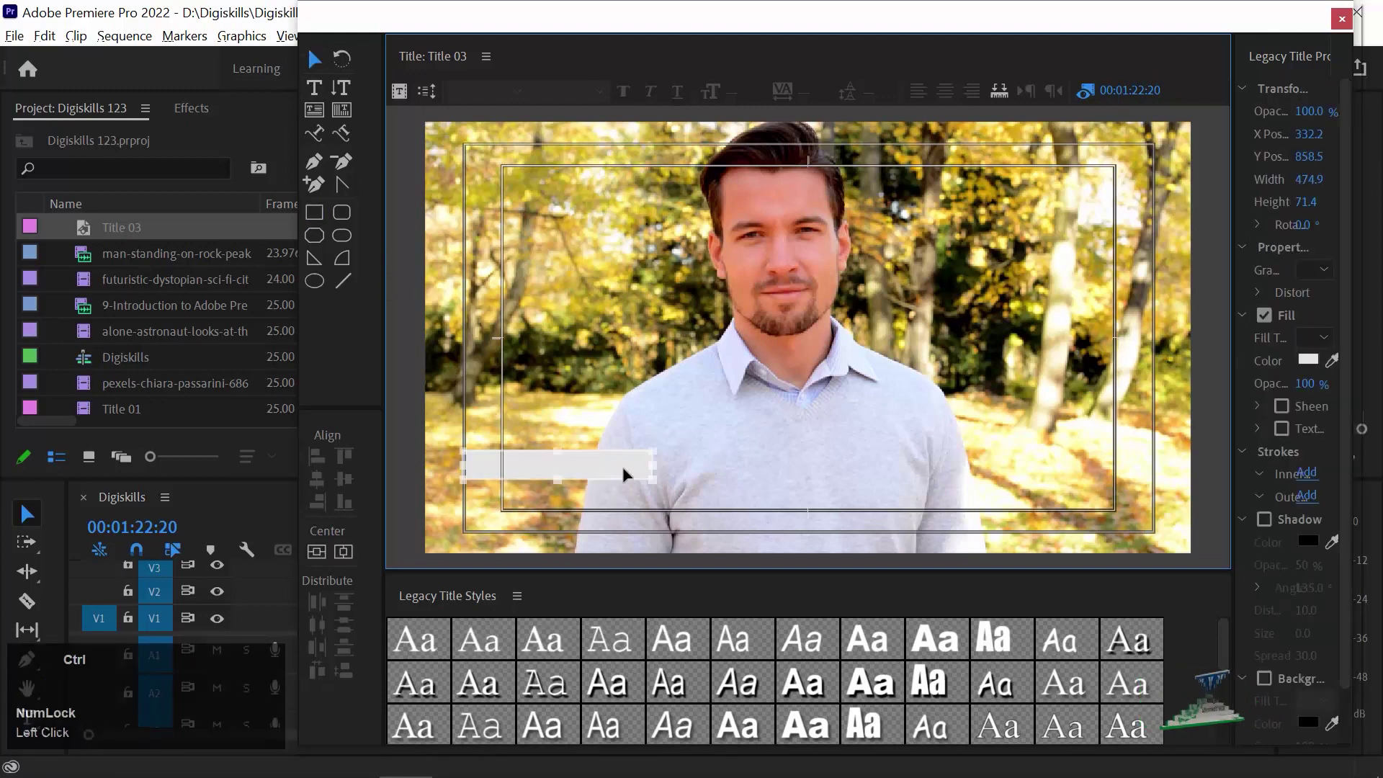
pyautogui.moveTo(634, 475); pyautogui.dragTo(590, 473)
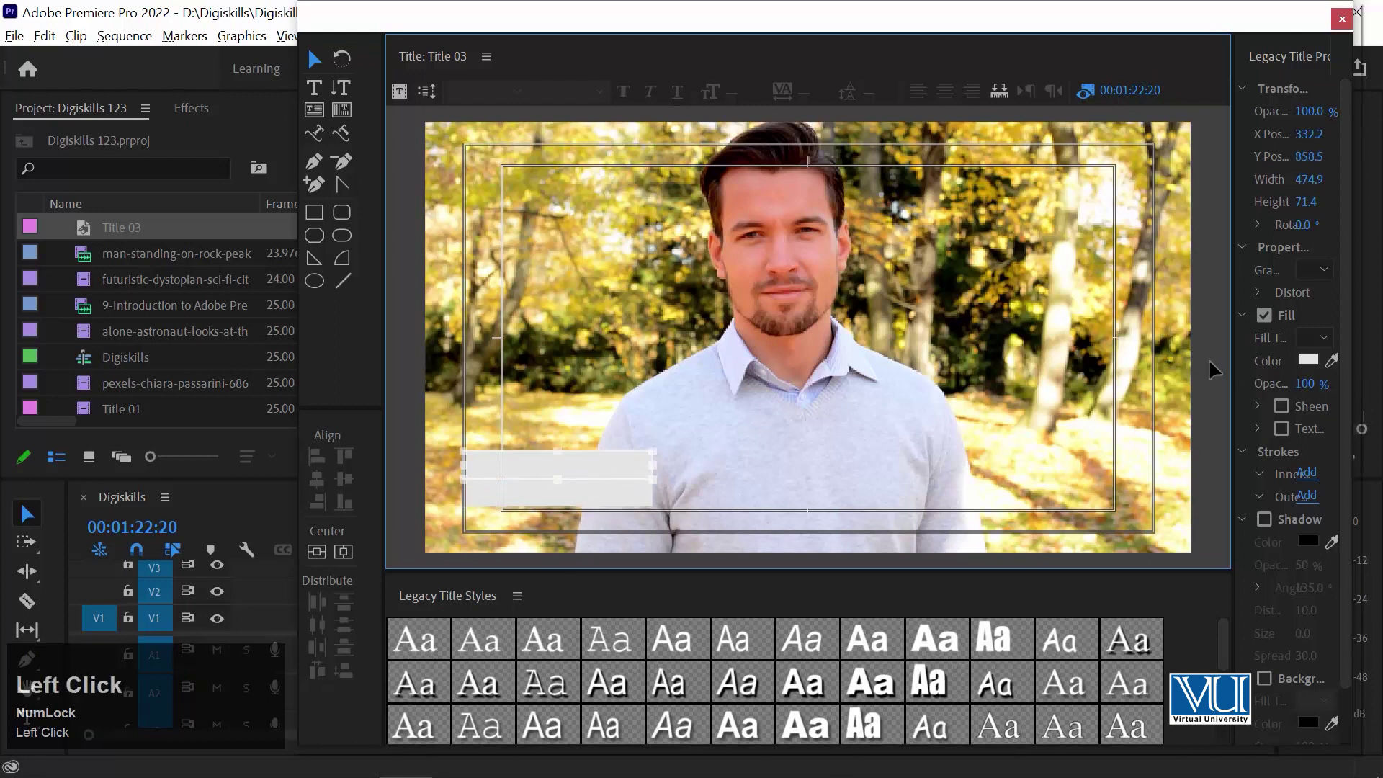
pyautogui.moveTo(1233, 342); pyautogui.dragTo(1165, 352)
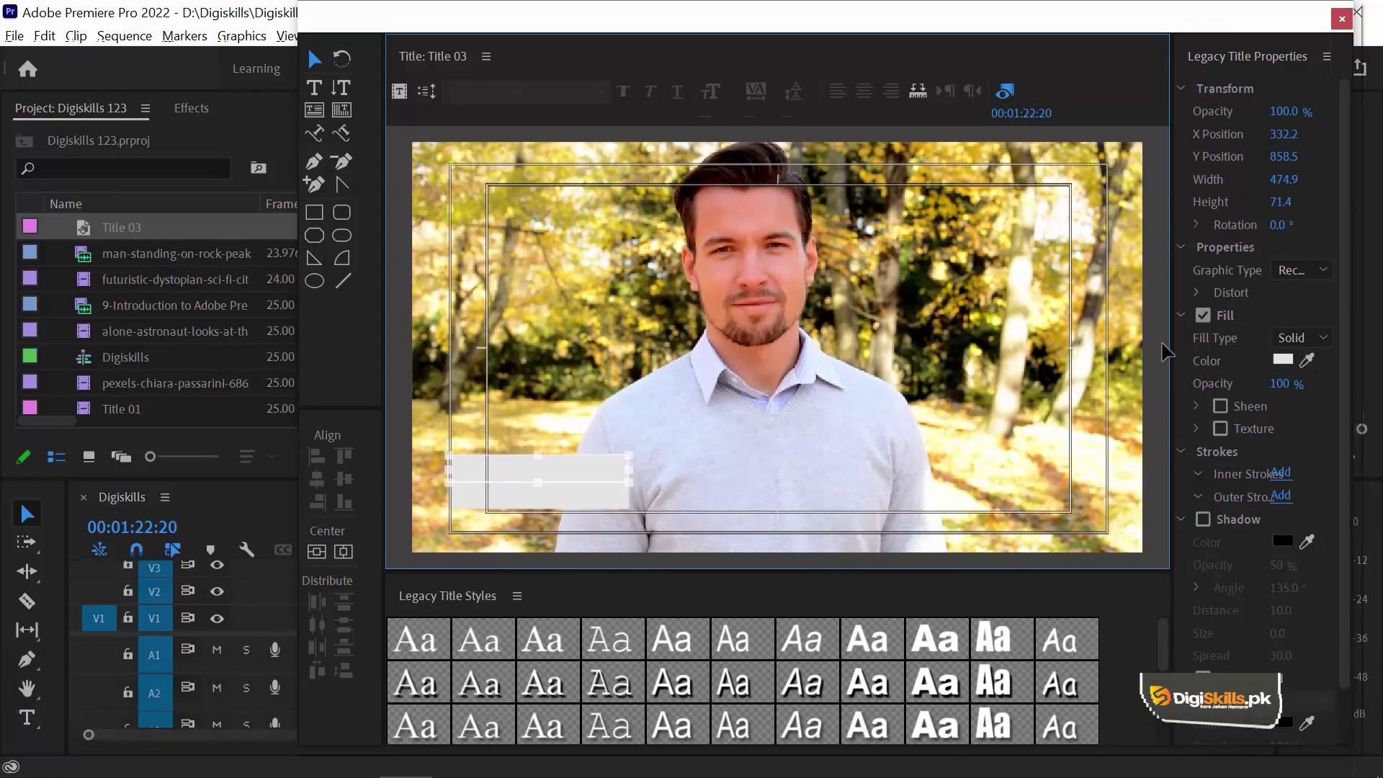
# Step: Fill the upper bar with dark maroon red 8E0000, keeping the lower bar white
pyautogui.click(1283, 358)
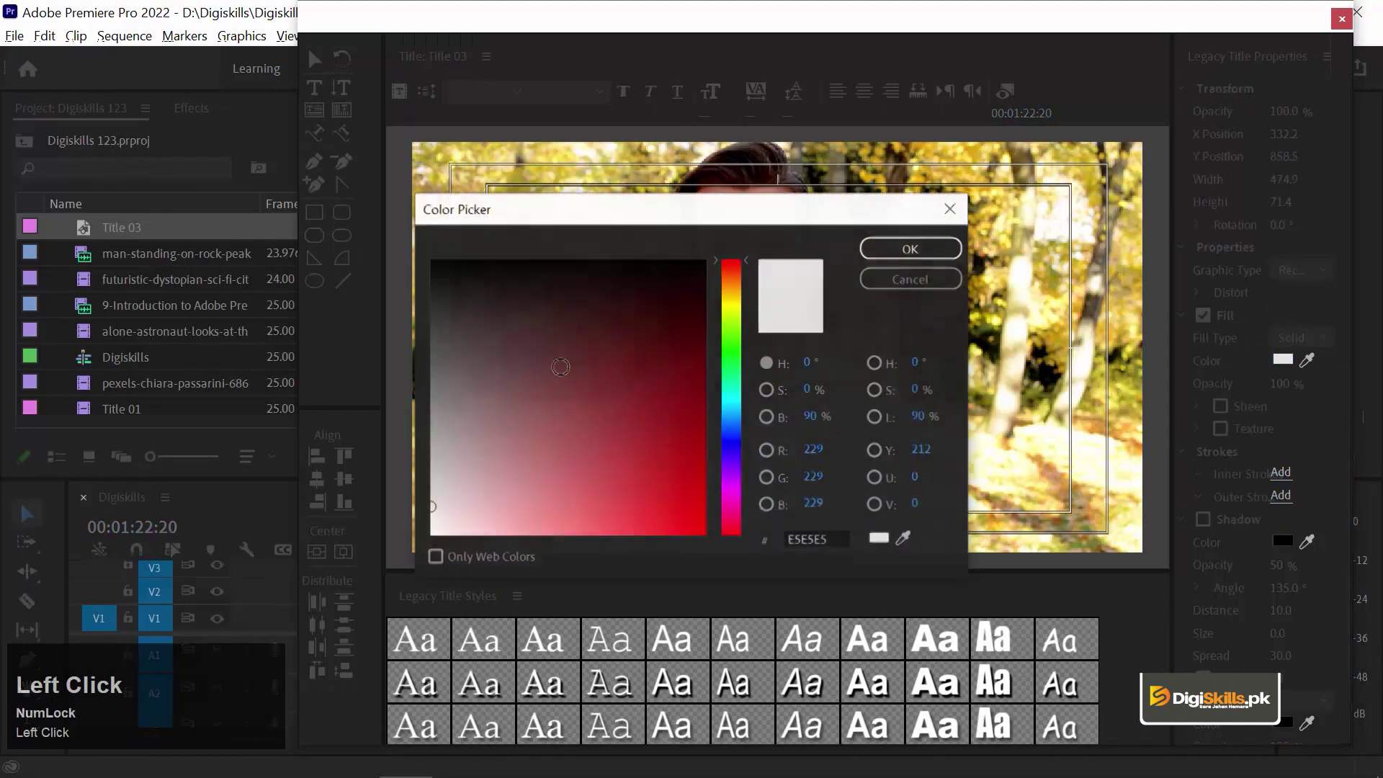
pyautogui.moveTo(629, 214); pyautogui.dragTo(1056, 170)
pyautogui.moveTo(1005, 338); pyautogui.dragTo(1184, 392)
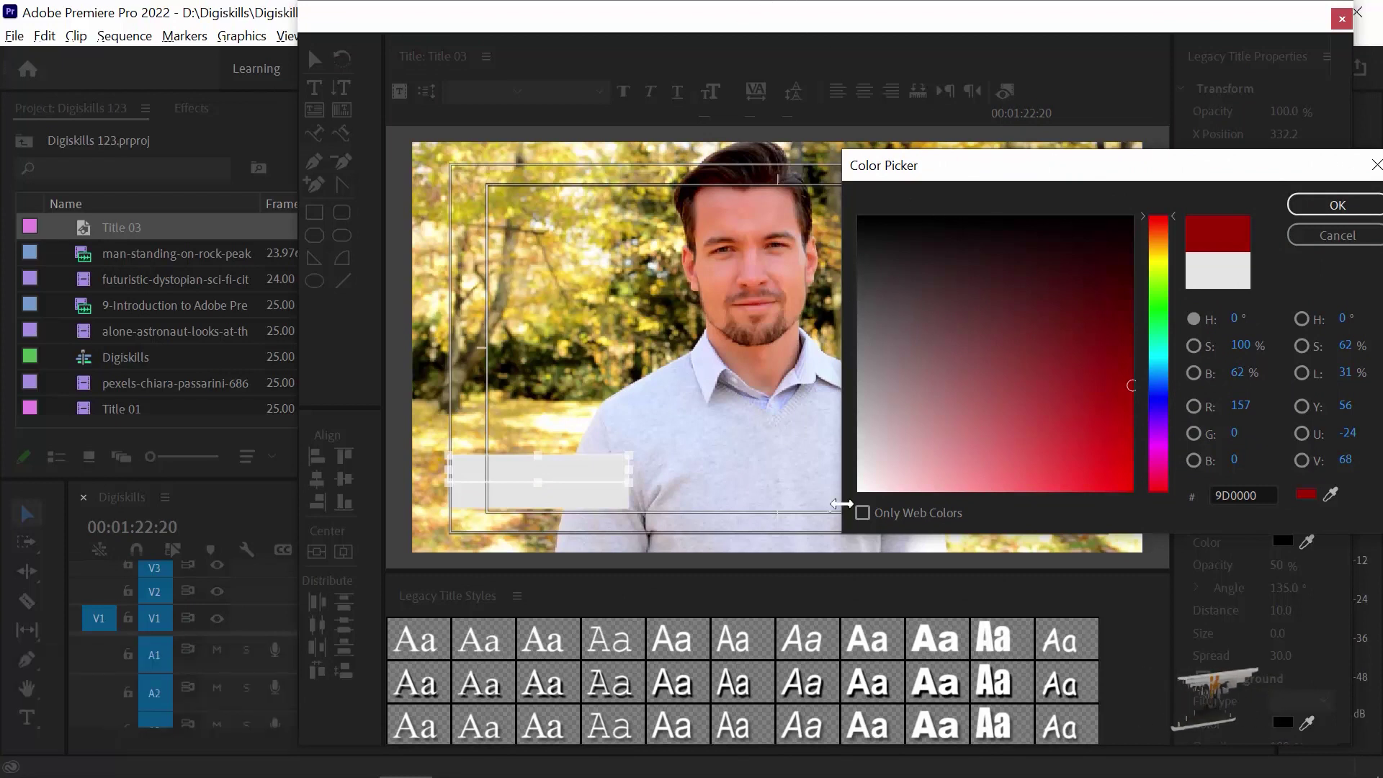
pyautogui.moveTo(1132, 385); pyautogui.dragTo(1132, 358)
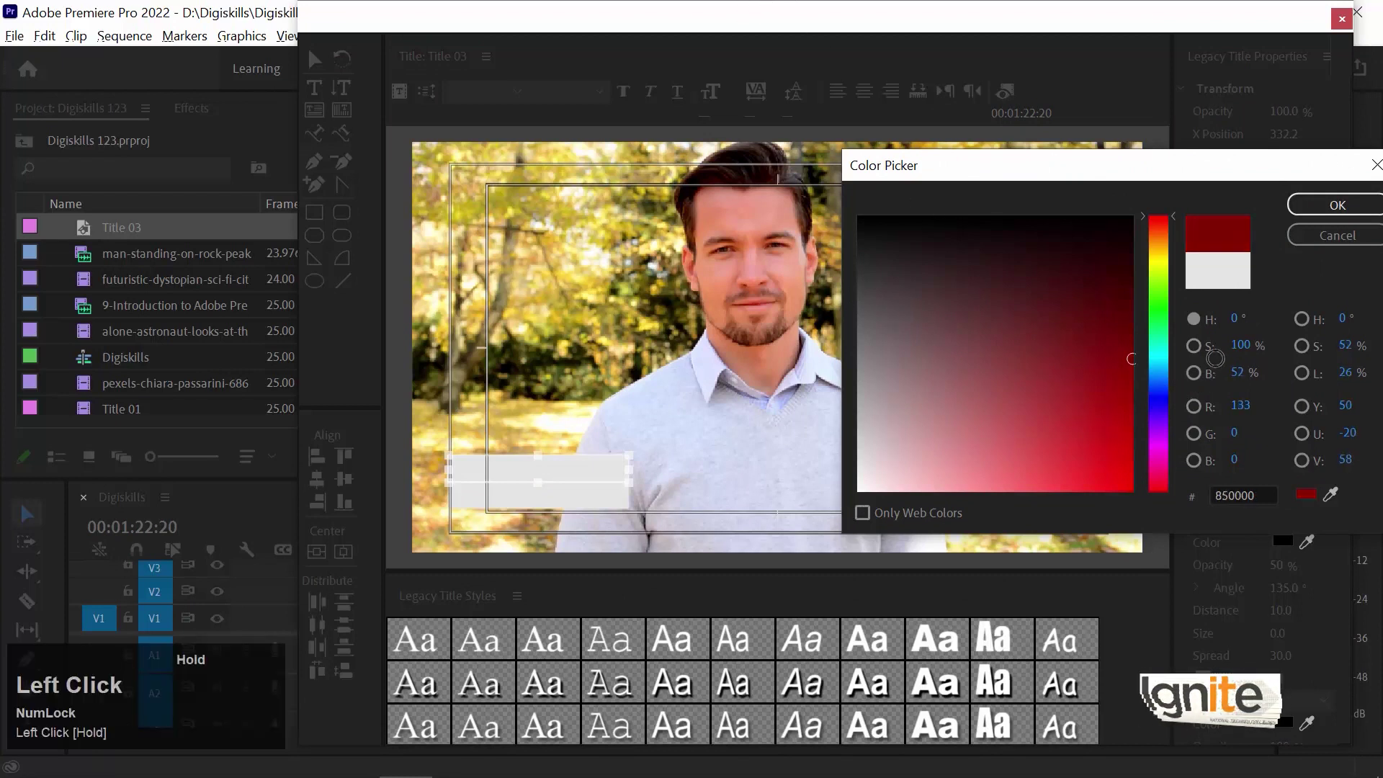
pyautogui.moveTo(980, 177); pyautogui.dragTo(960, 165)
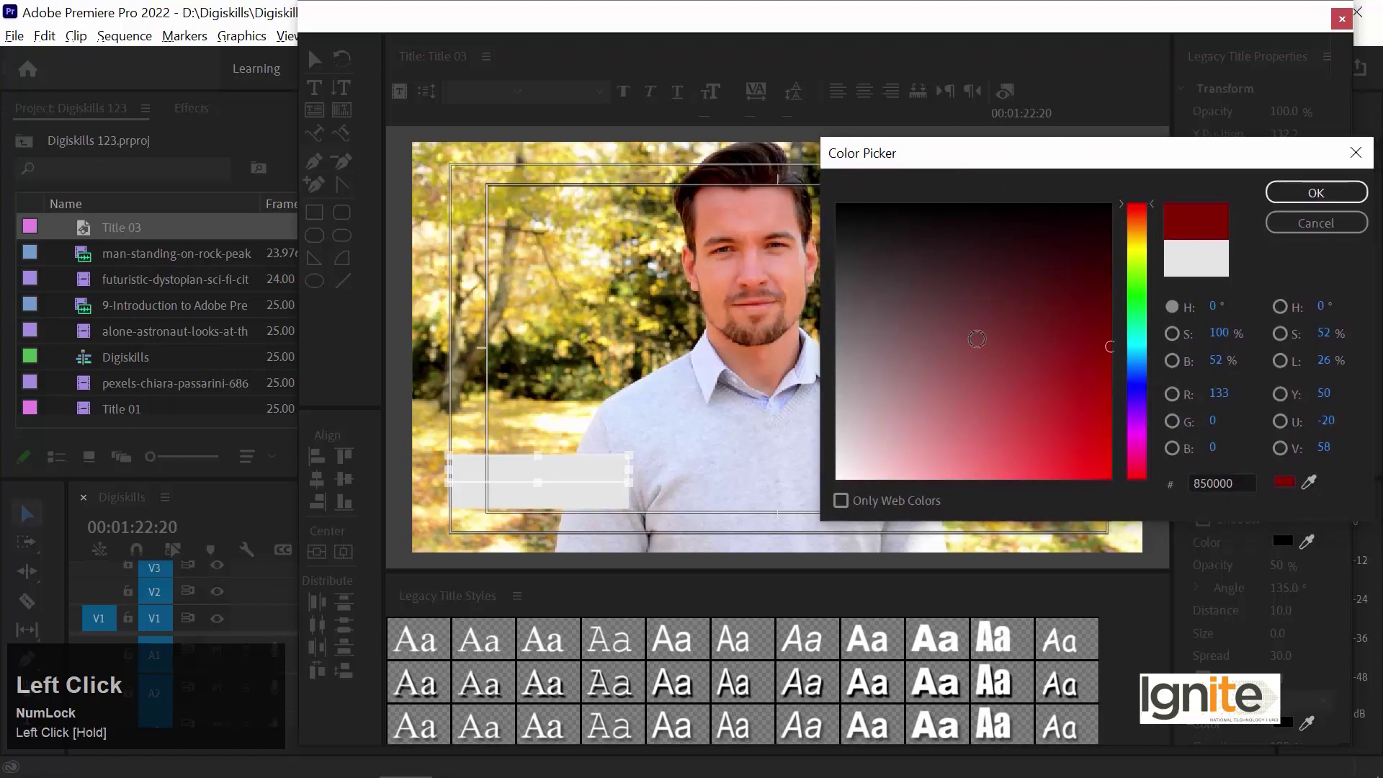
pyautogui.click(1318, 192)
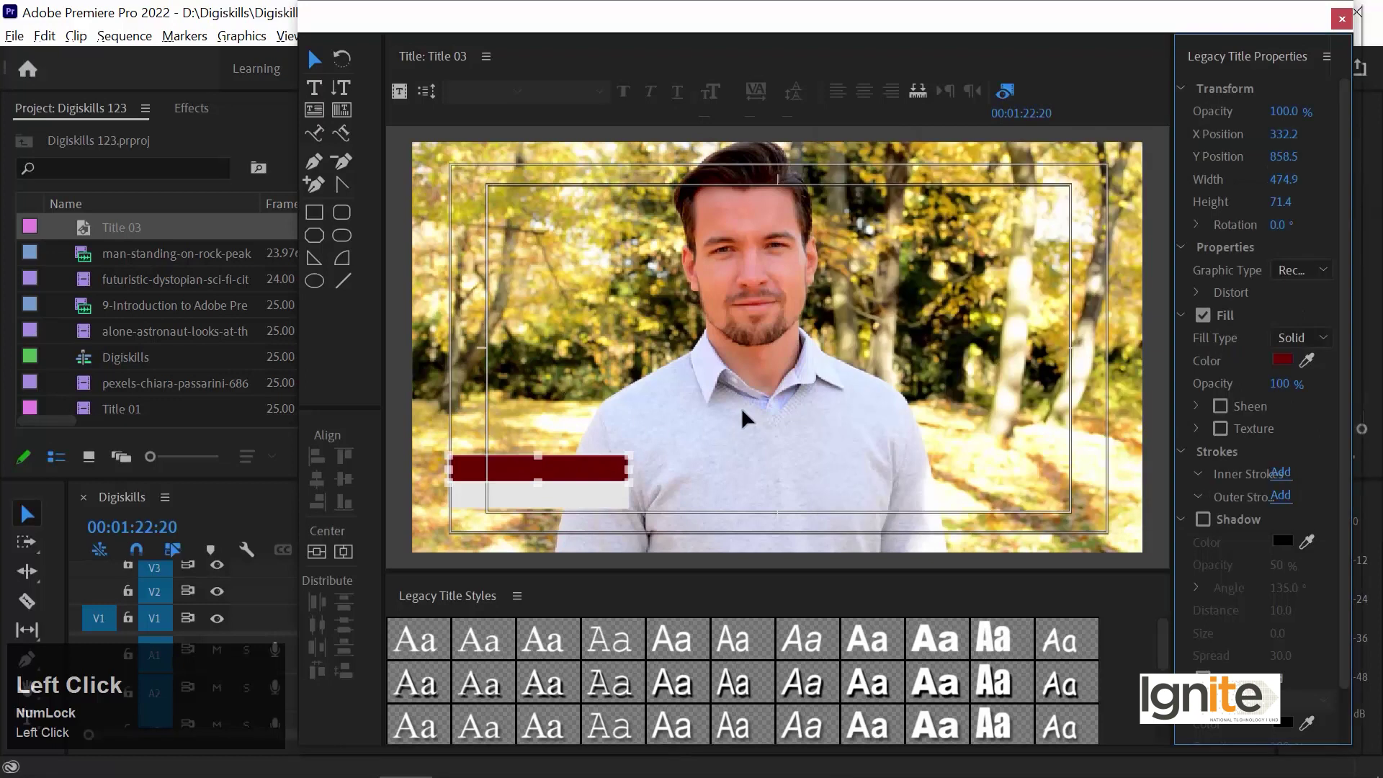
pyautogui.click(580, 503)
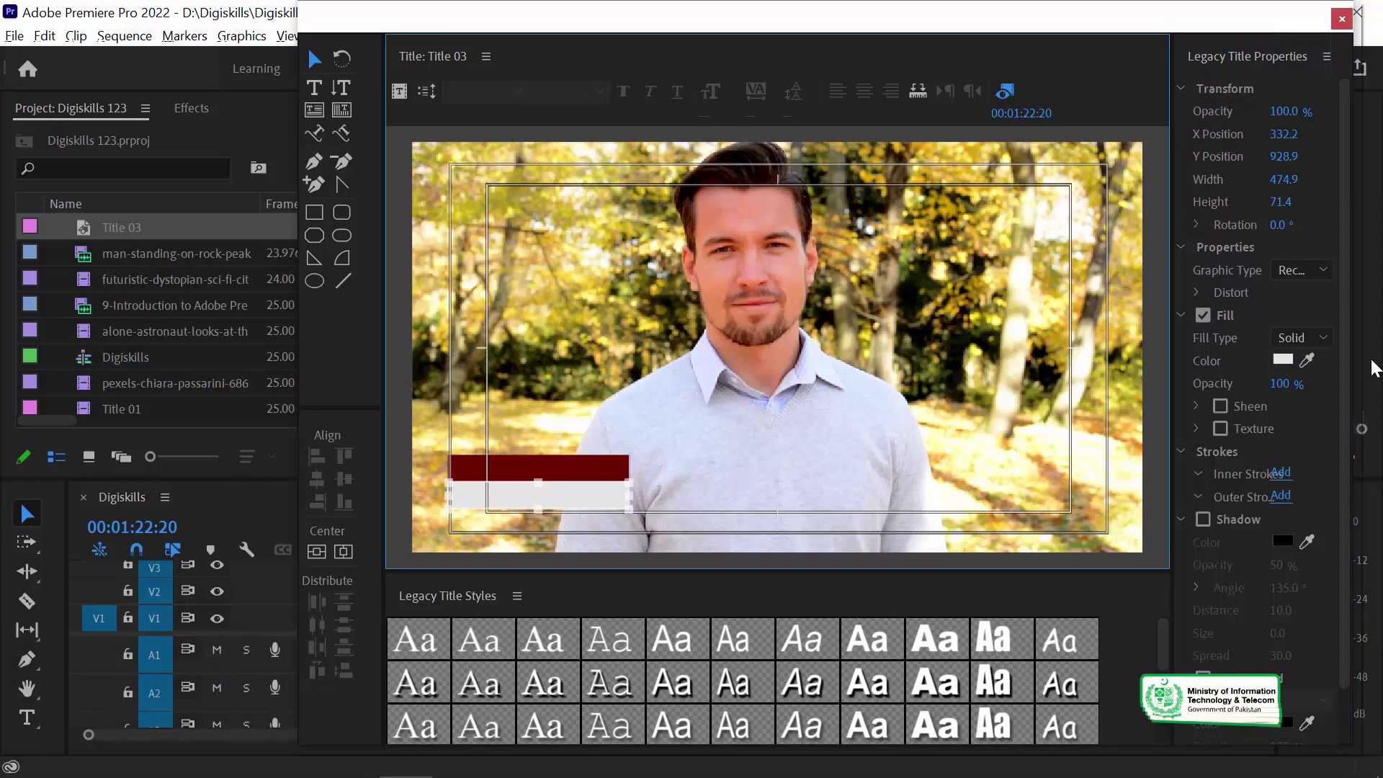
# Step: Slim the white bar, then scale both bars together to 608.4 wide and select them
pyautogui.moveTo(539, 507); pyautogui.dragTo(549, 499)
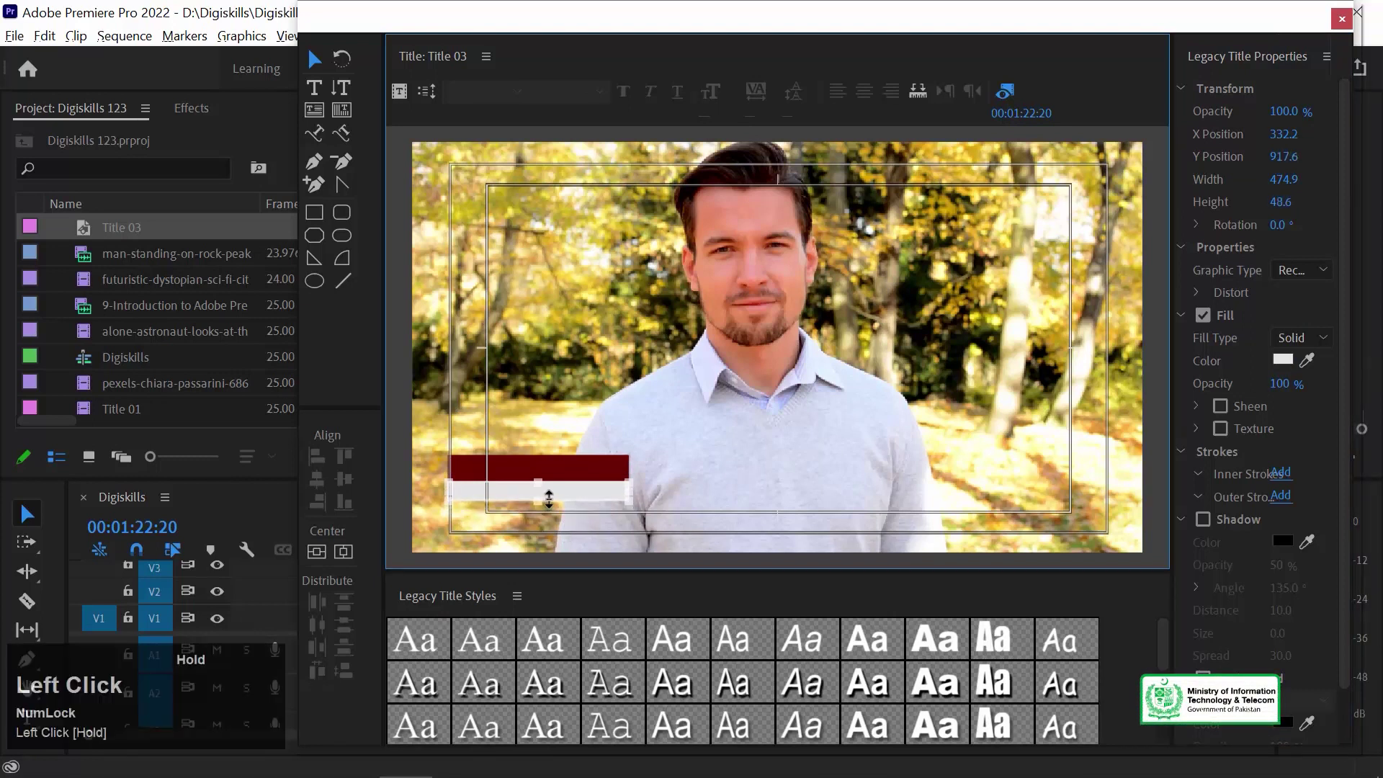
pyautogui.click(552, 432)
pyautogui.hotkey('ctrl', 'a')
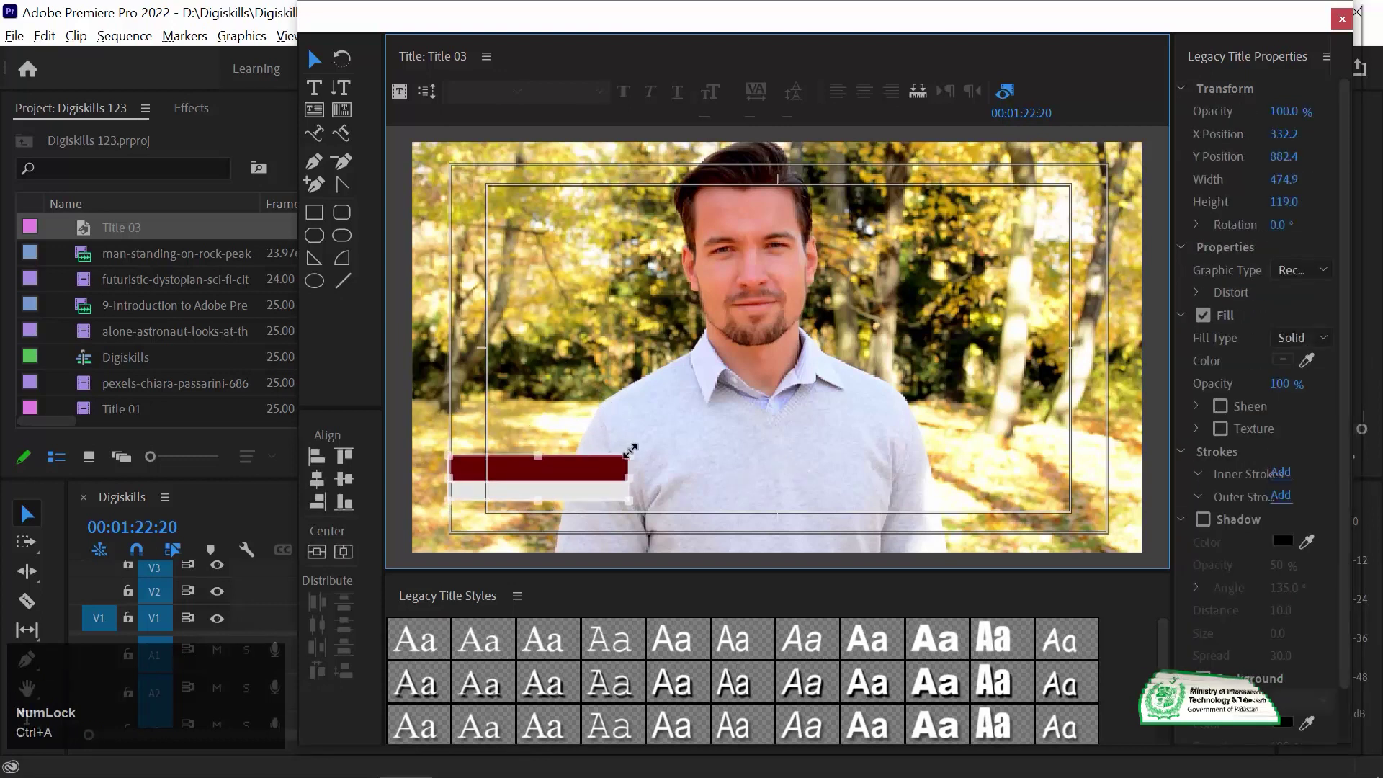
pyautogui.moveTo(630, 451); pyautogui.dragTo(680, 442)
pyautogui.click(686, 560)
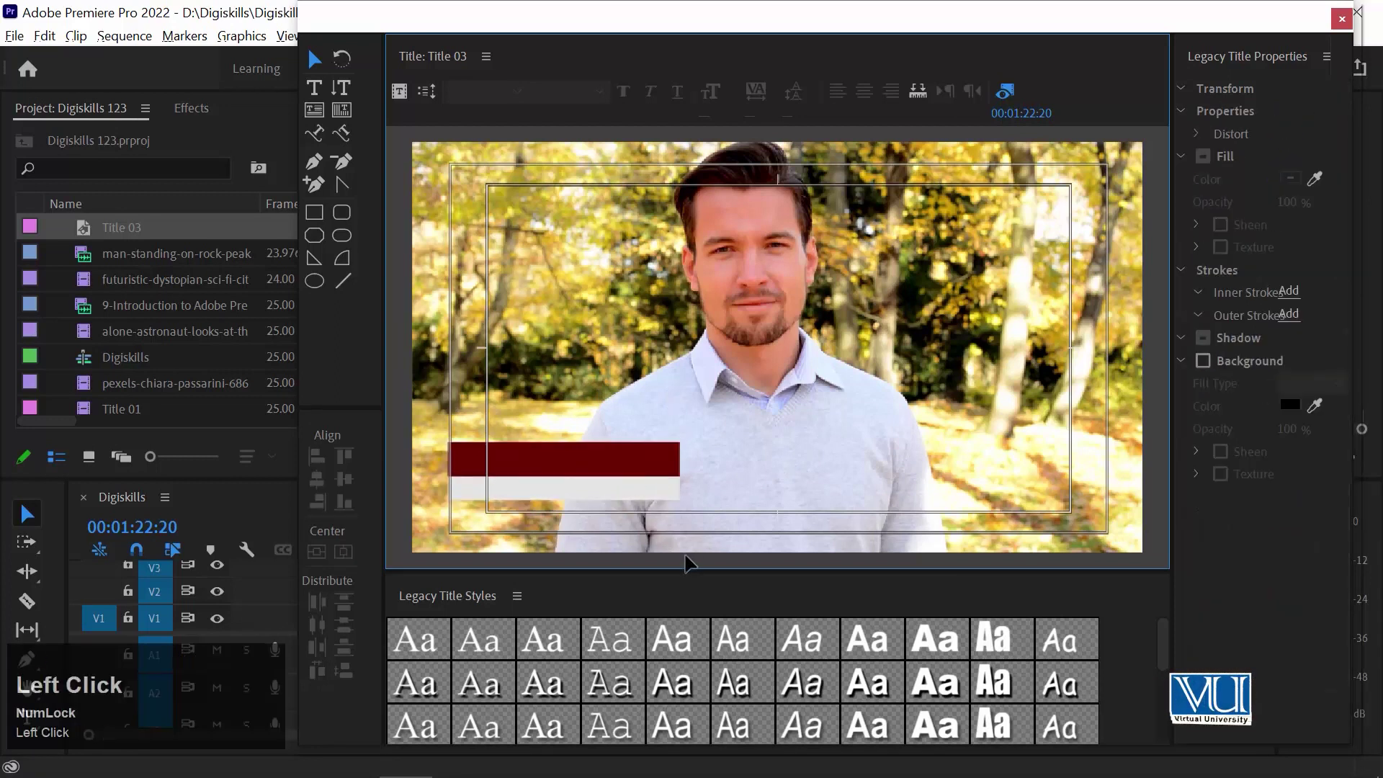
pyautogui.click(670, 519)
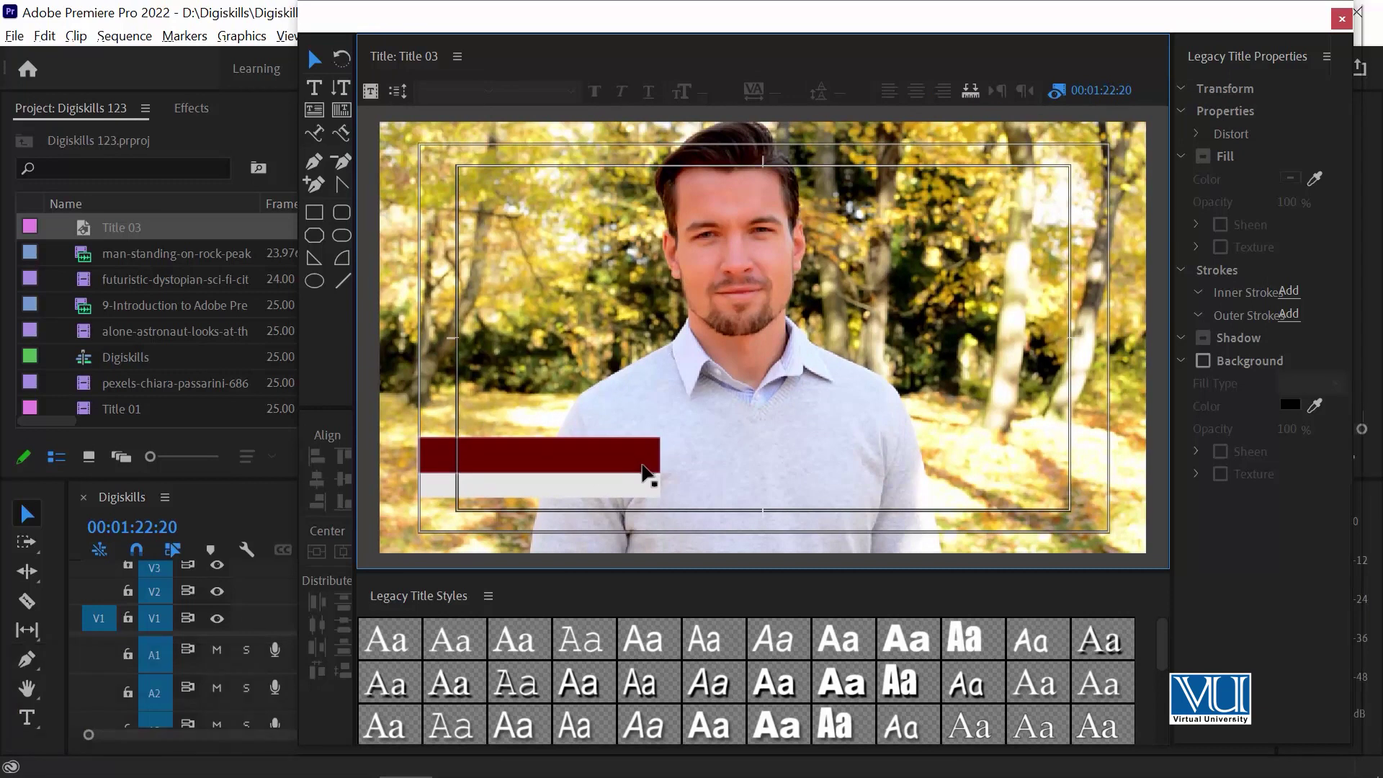
pyautogui.click(605, 464)
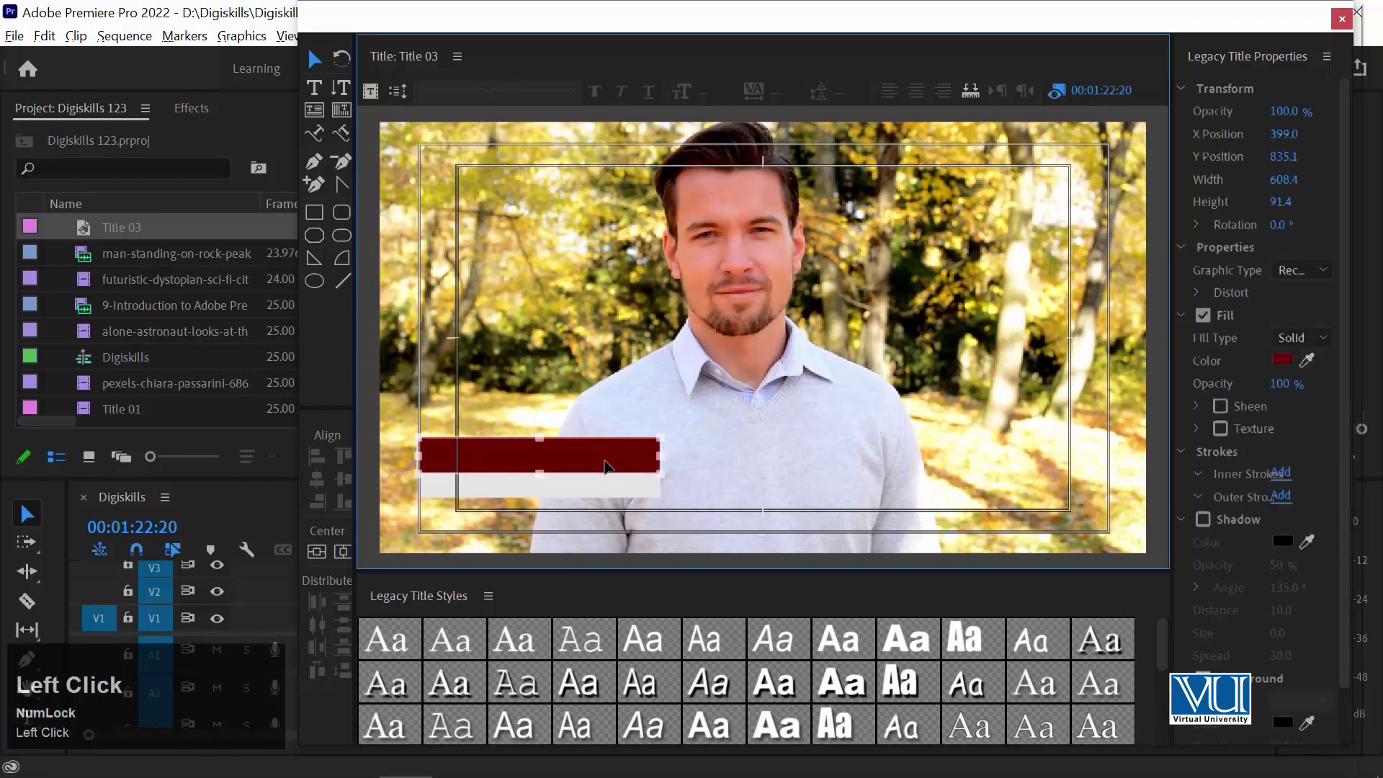
pyautogui.keyDown('shift'); pyautogui.click(537, 491); pyautogui.keyUp('shift')
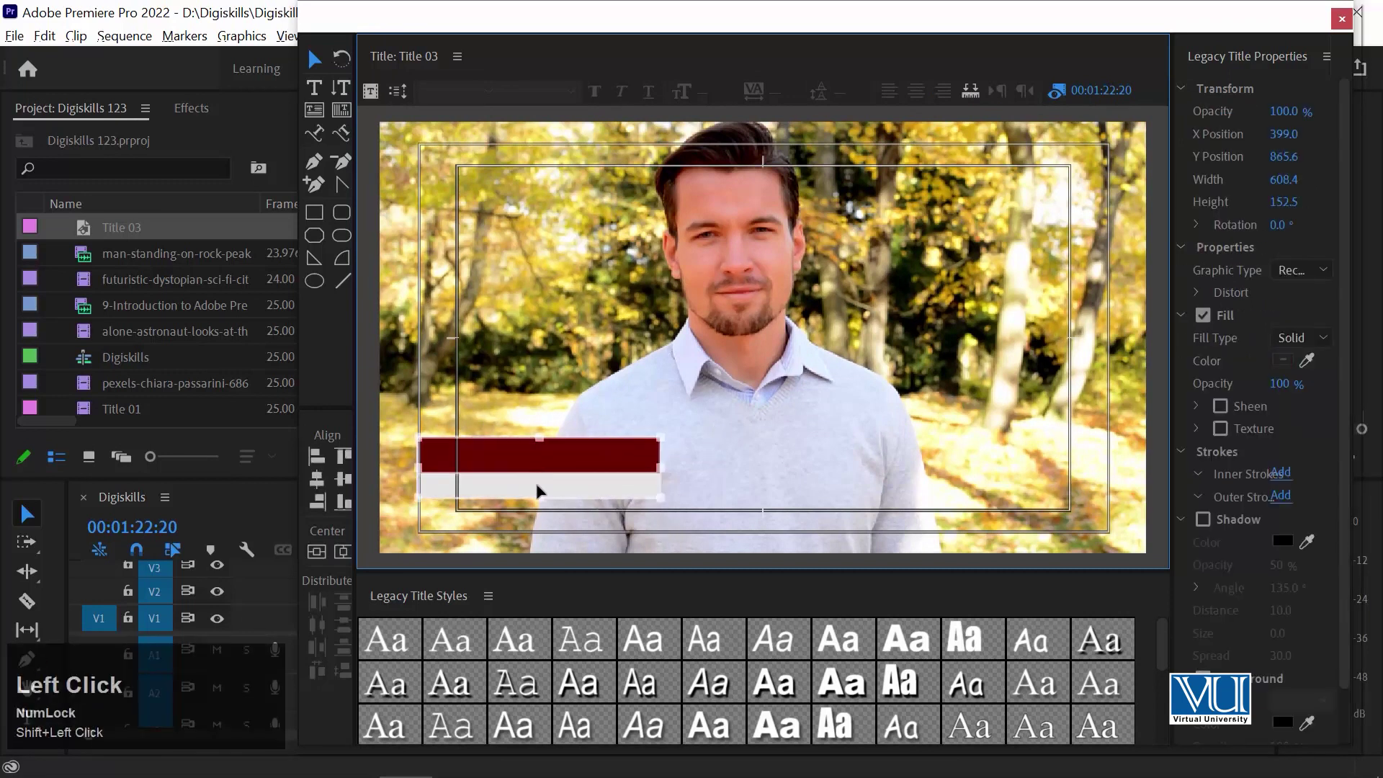
# Step: Give both bars a drop shadow and a black outer stroke
pyautogui.click(1201, 519)
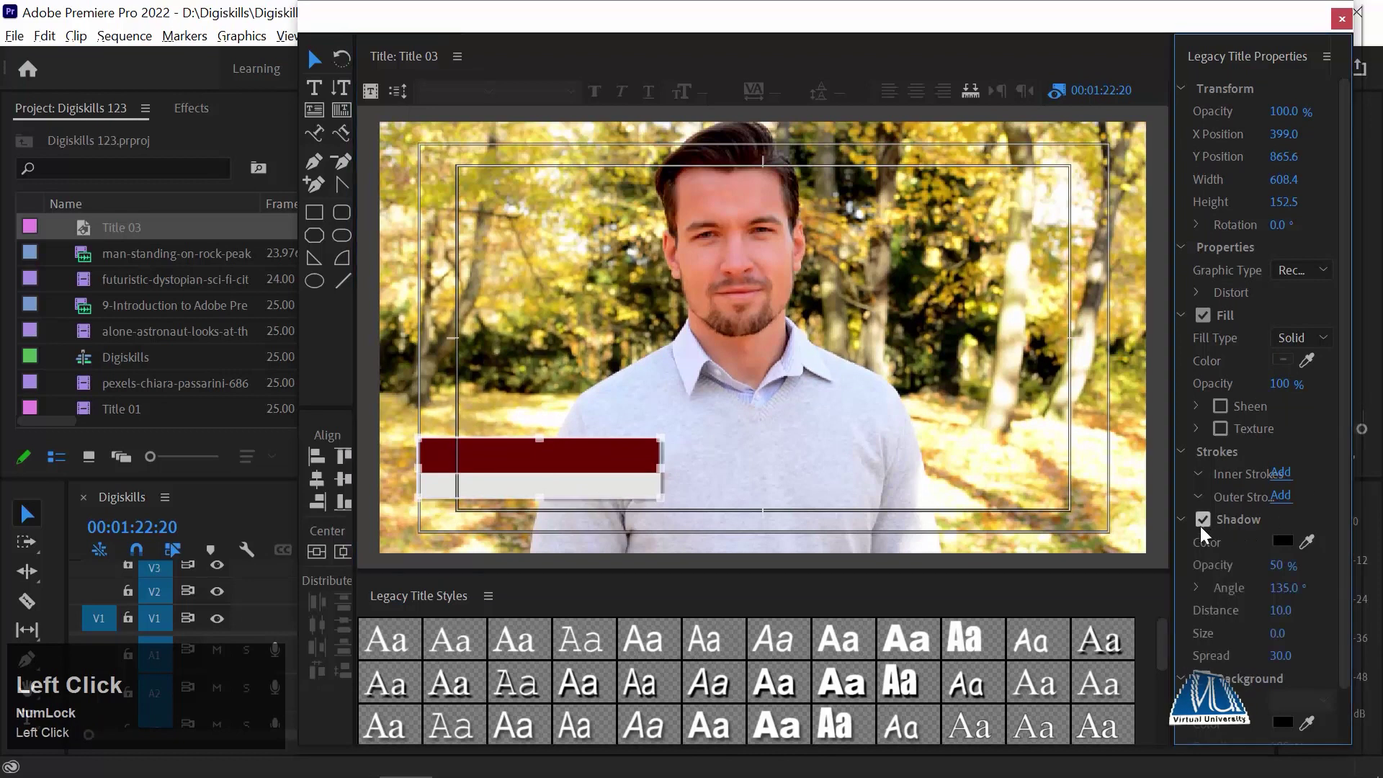
pyautogui.click(1282, 497)
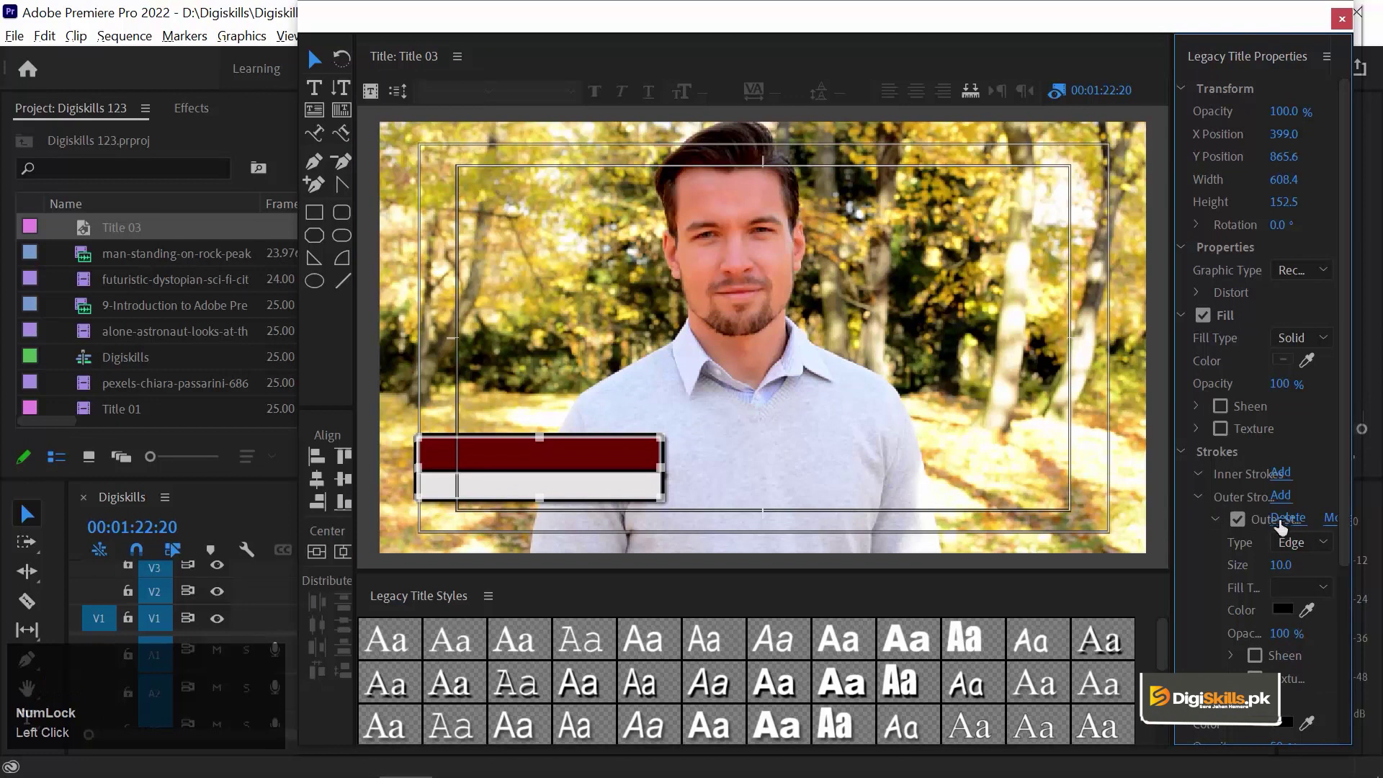
pyautogui.moveTo(1172, 556); pyautogui.dragTo(1121, 557)
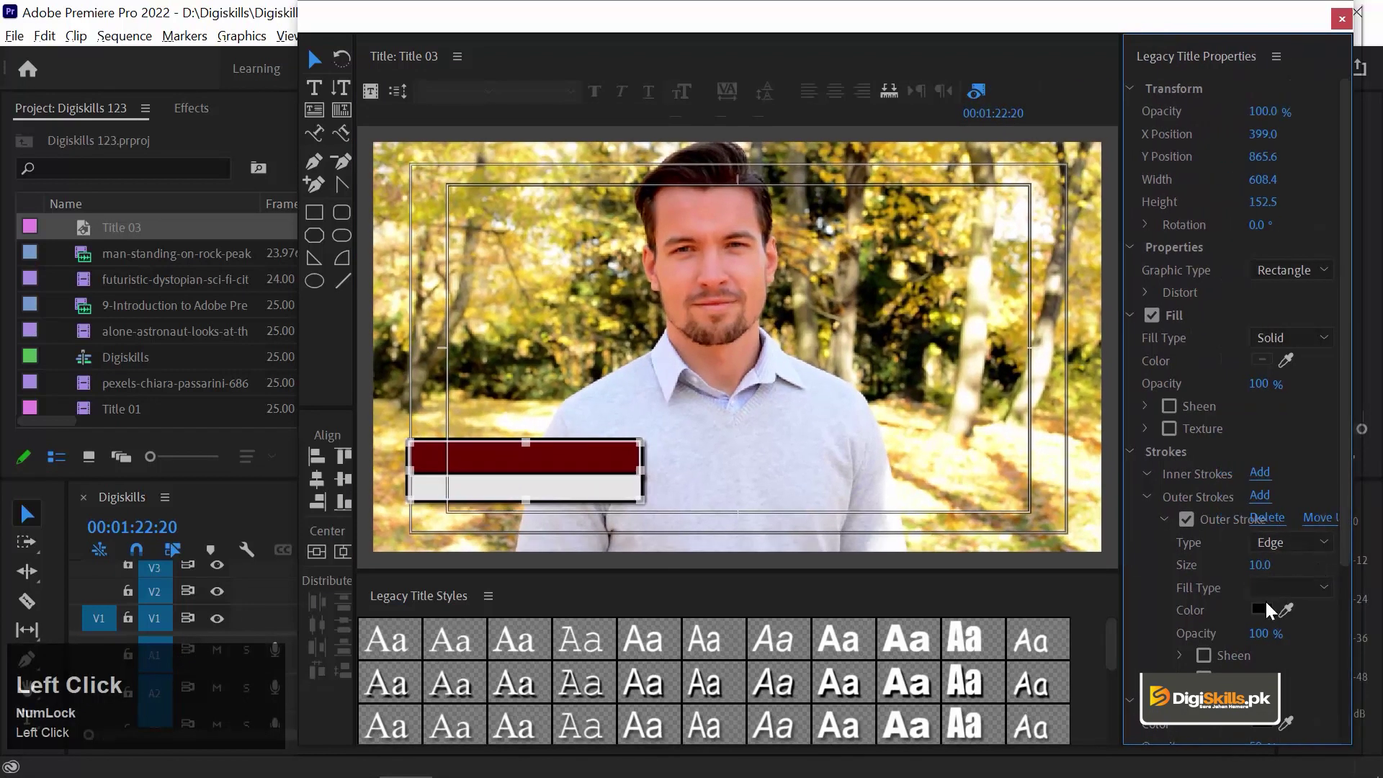
pyautogui.click(1266, 608)
pyautogui.press('Return')
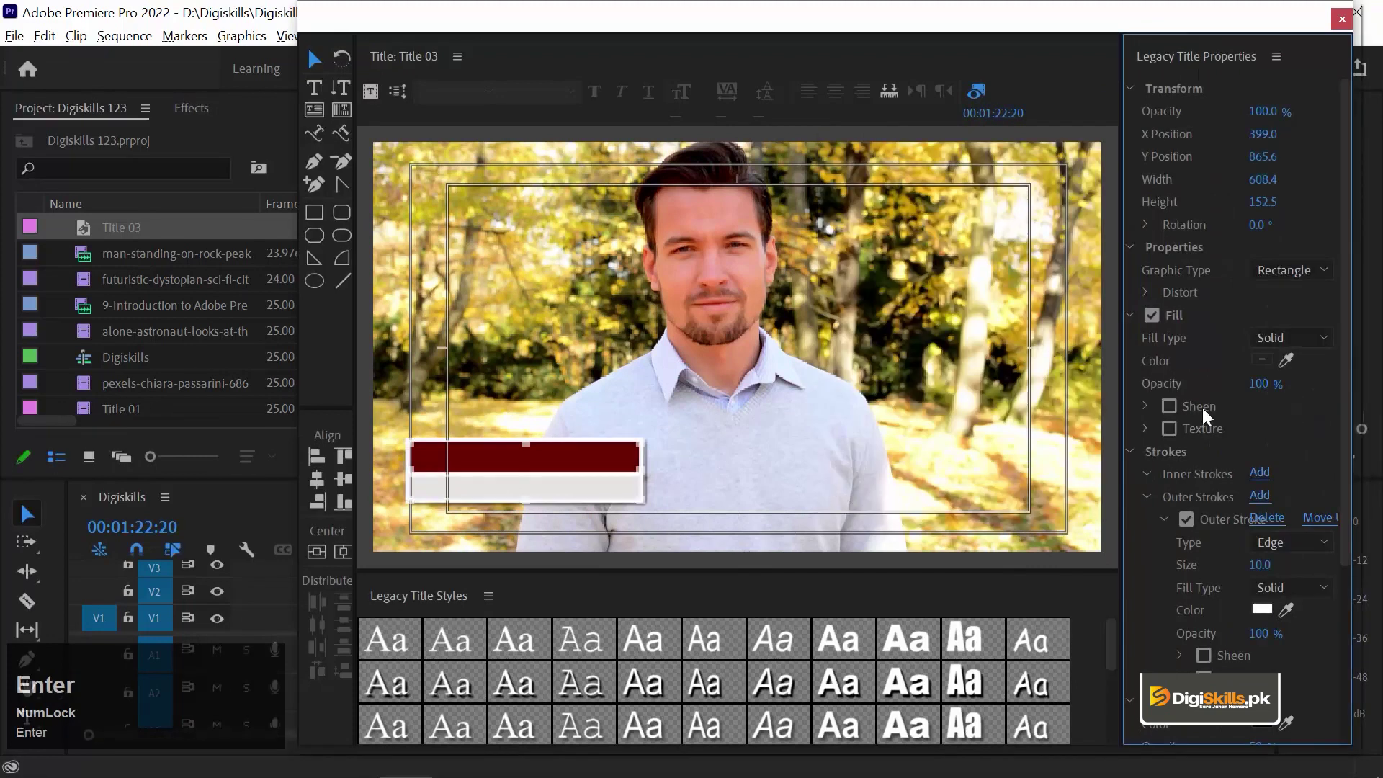
pyautogui.click(1262, 610)
pyautogui.click(850, 481)
pyautogui.press('Return')
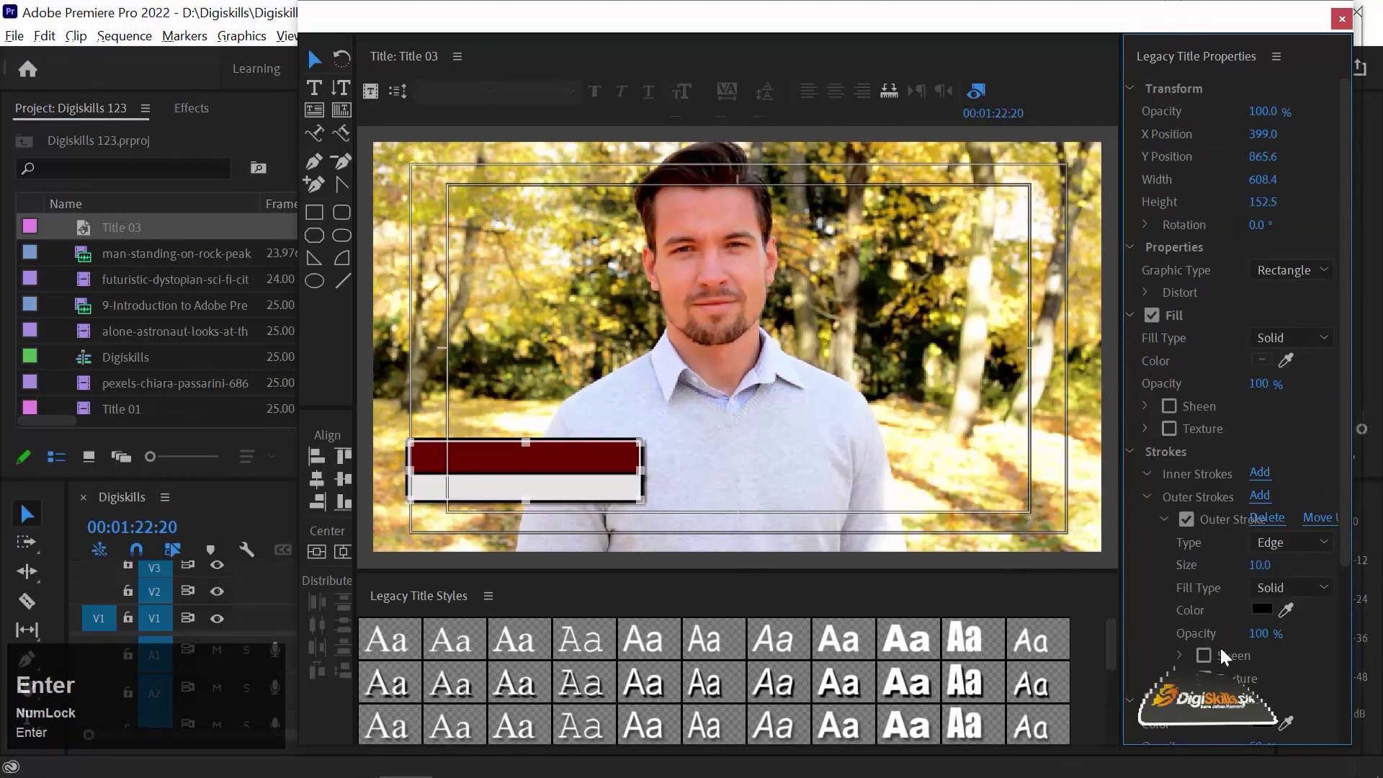
# Step: Set the outer stroke size to 3.0, then check the maroon bar's settings
pyautogui.click(1260, 564)
pyautogui.write('3')
pyautogui.click(1198, 605)
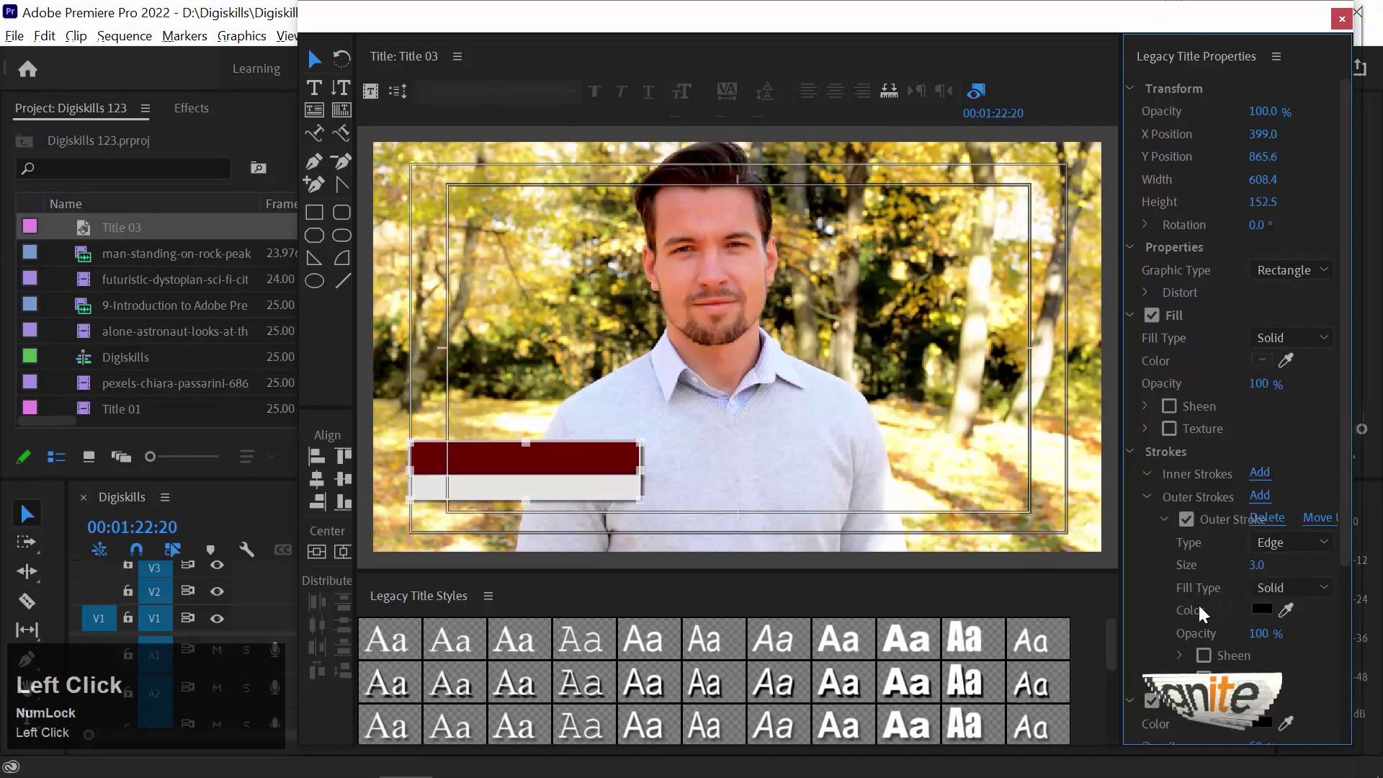
pyautogui.click(648, 400)
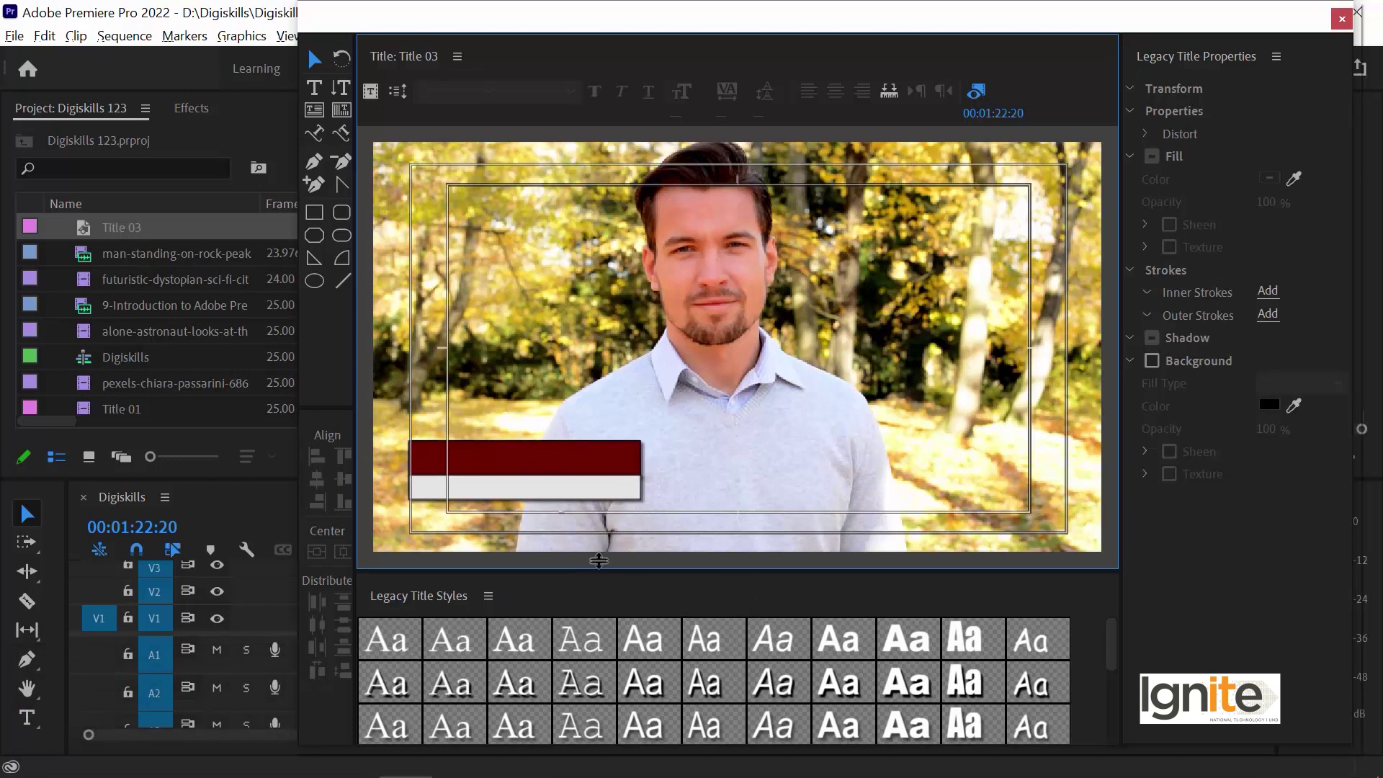
pyautogui.click(485, 477)
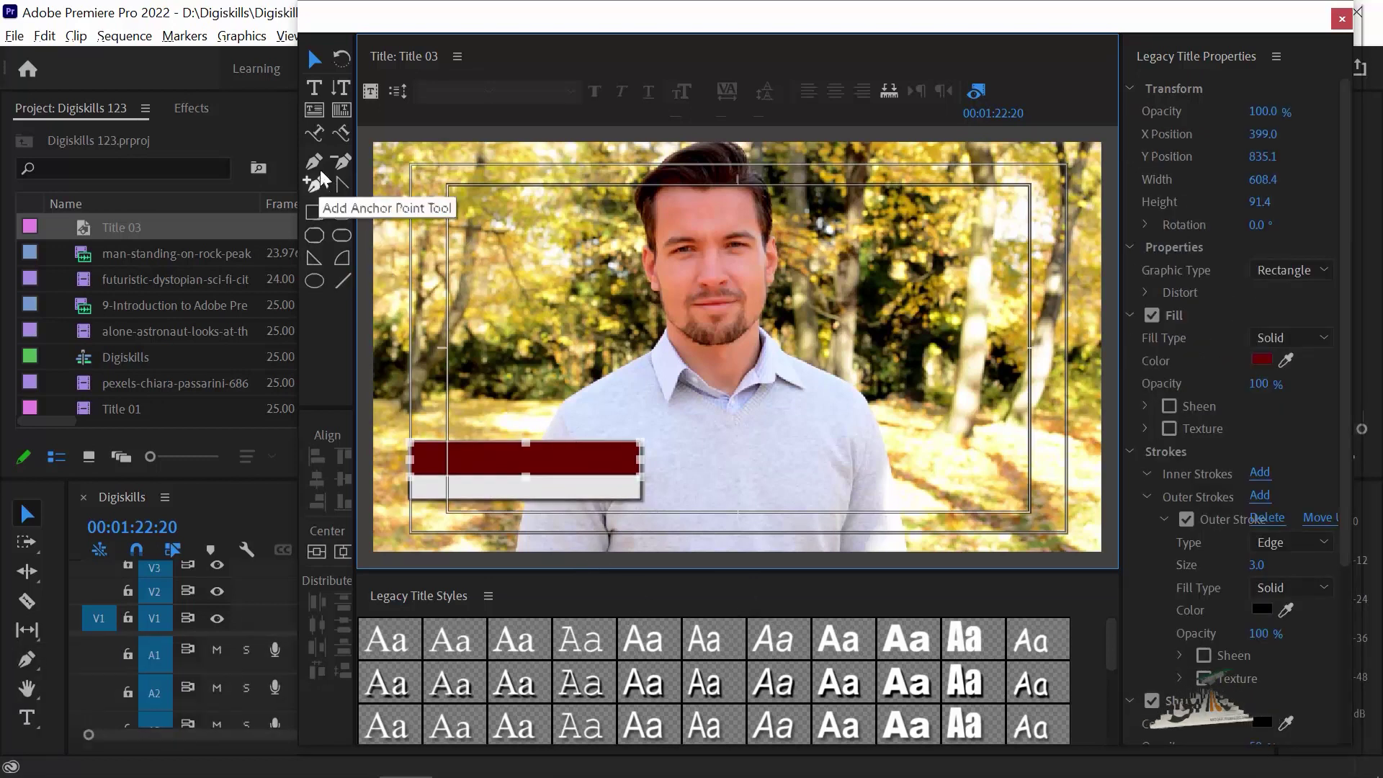
pyautogui.click(620, 389)
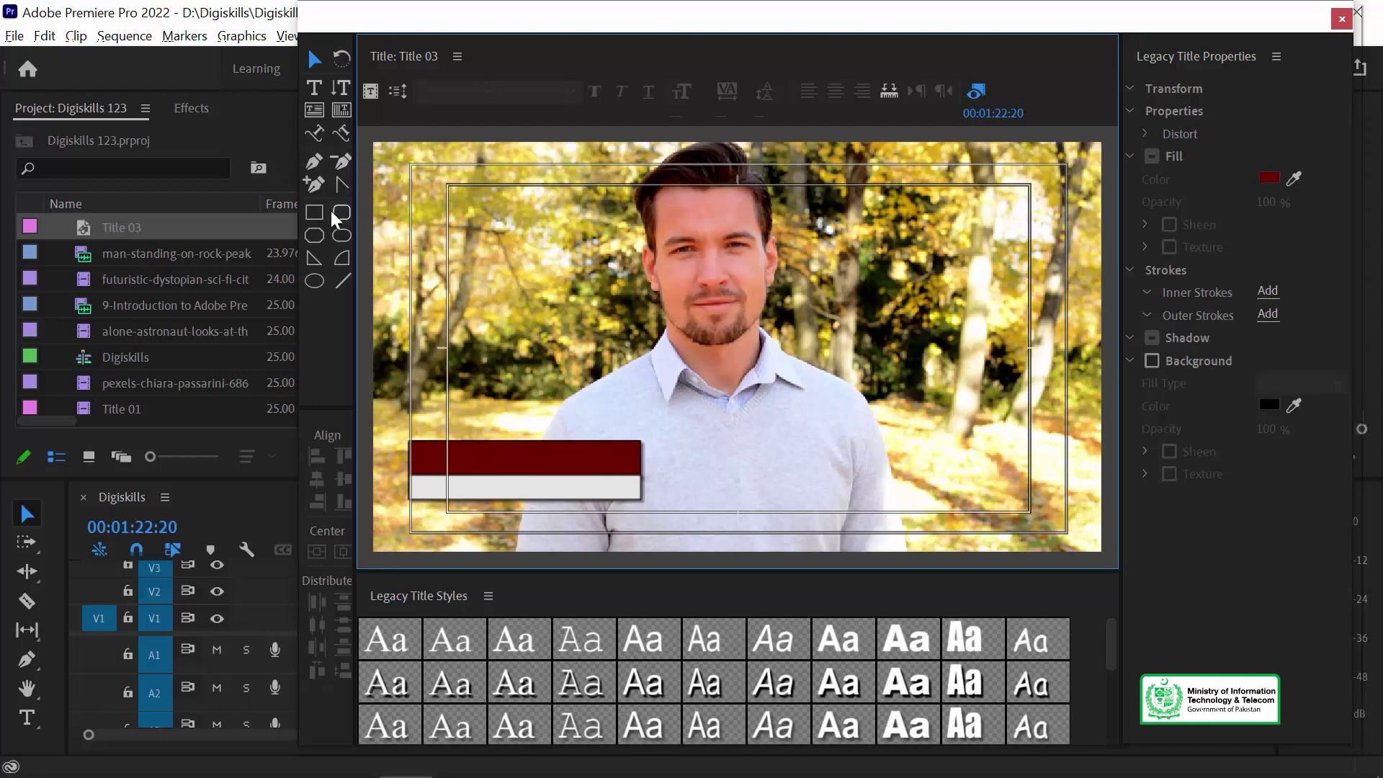
# Step: Type 'John Michael' on the maroon bar with the Type Tool and select all the text
pyautogui.click(317, 94)
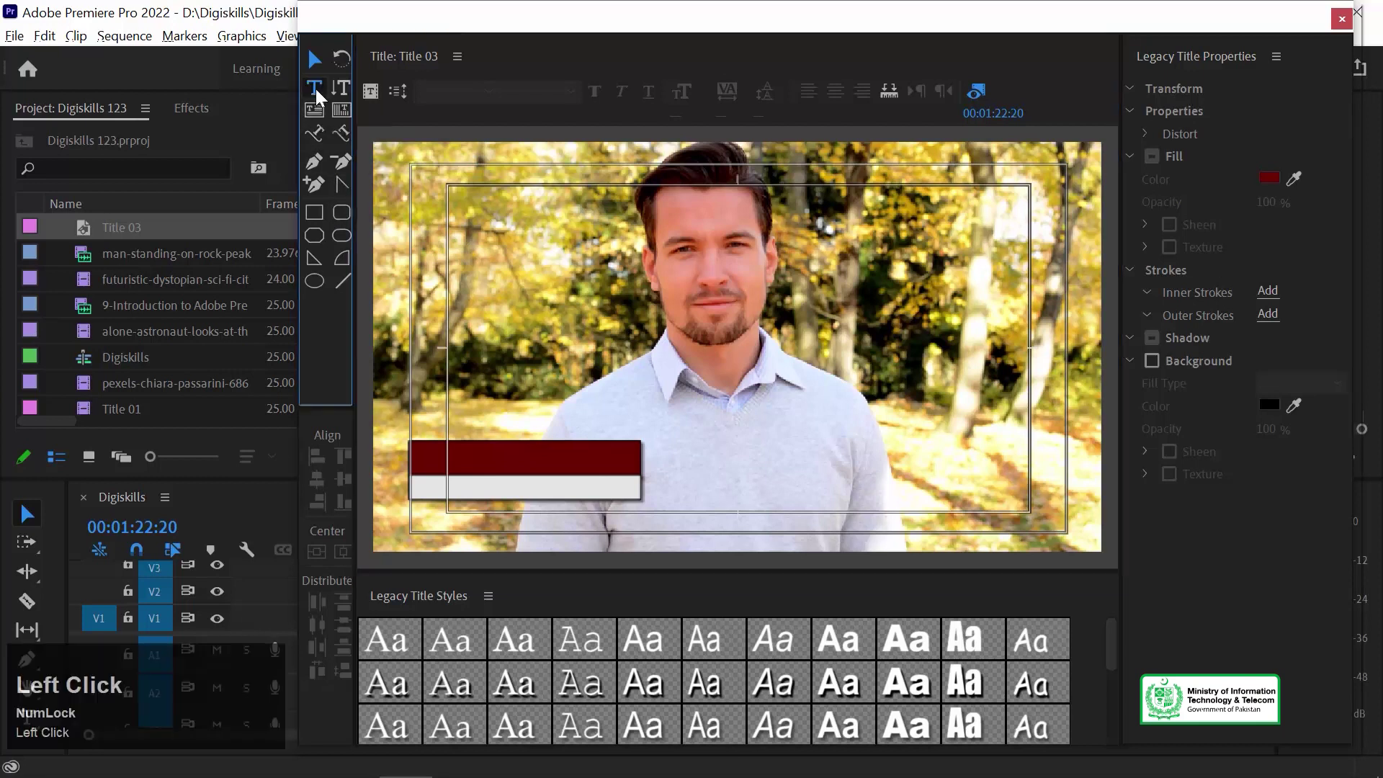
pyautogui.click(429, 460)
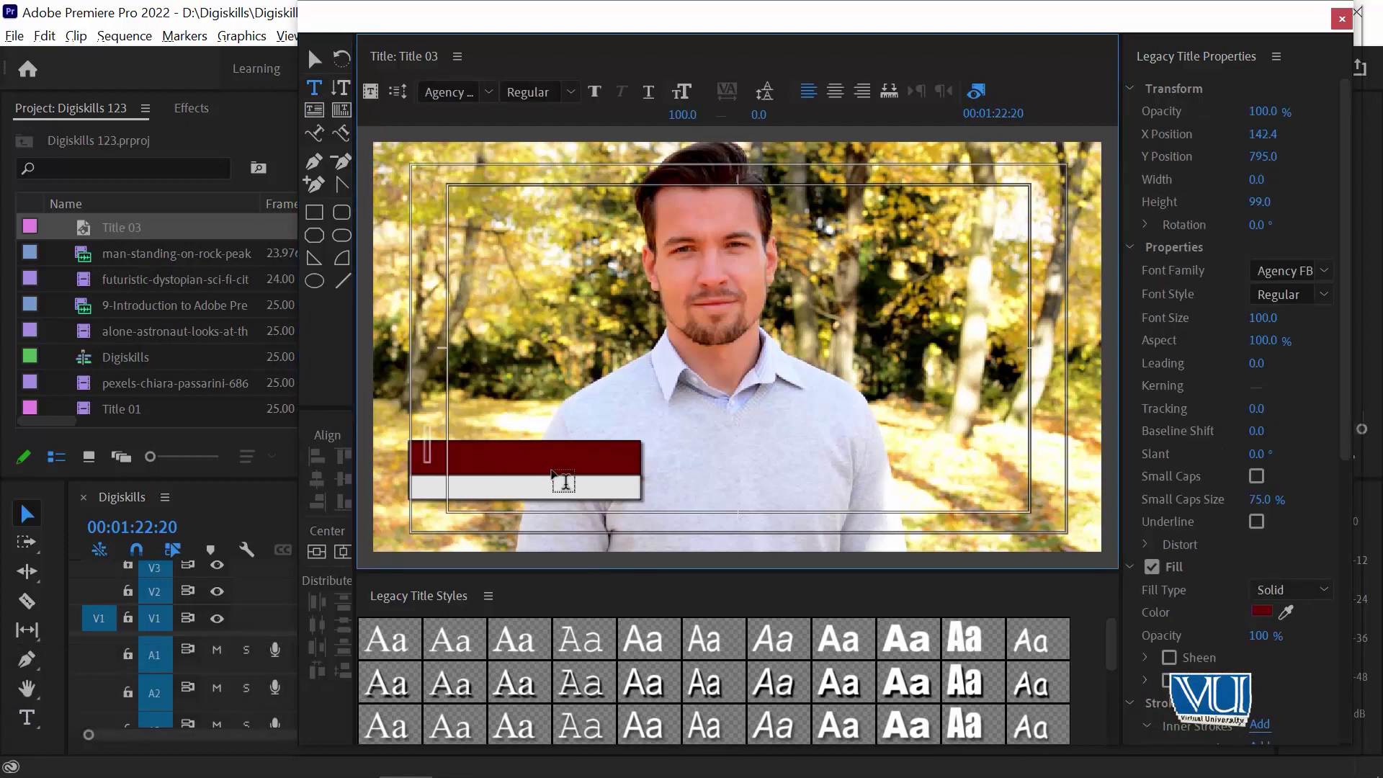
pyautogui.press('shift')
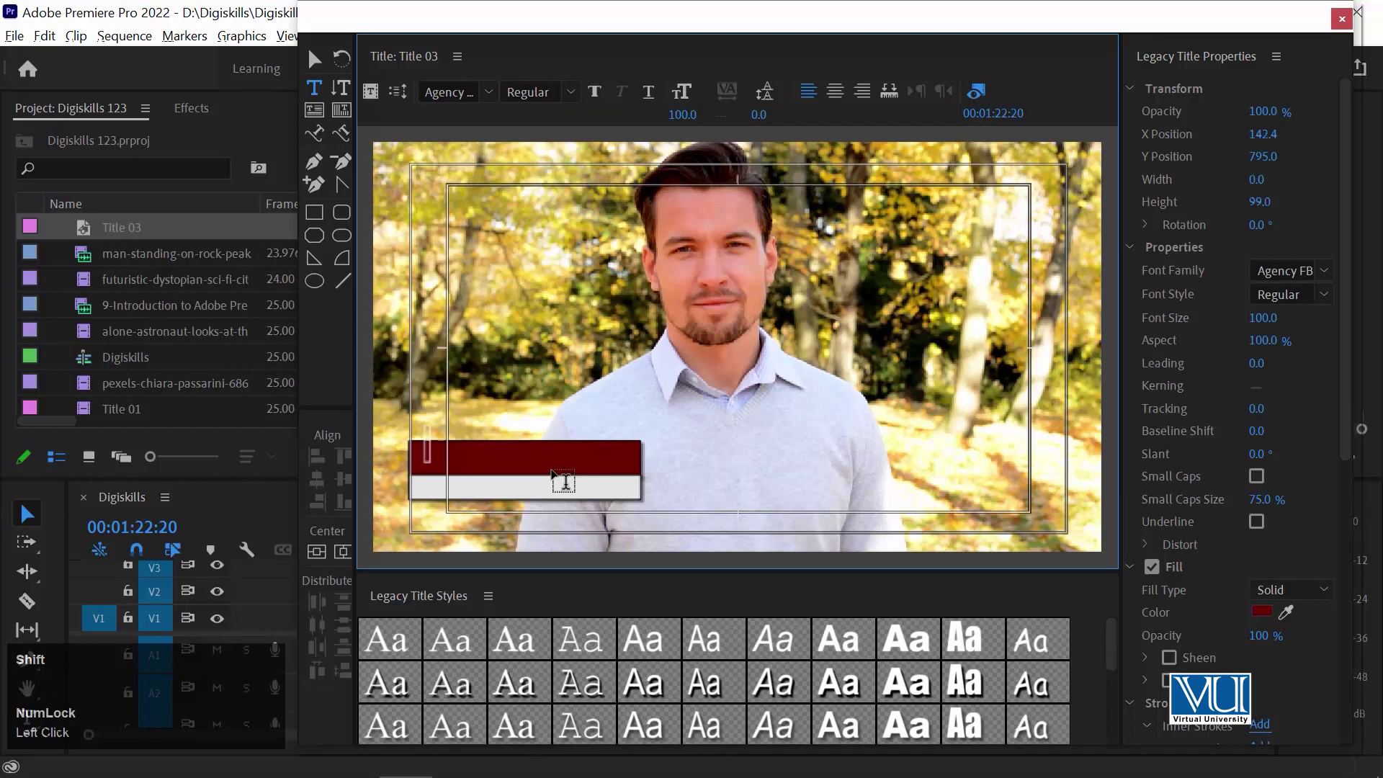
pyautogui.write('John')
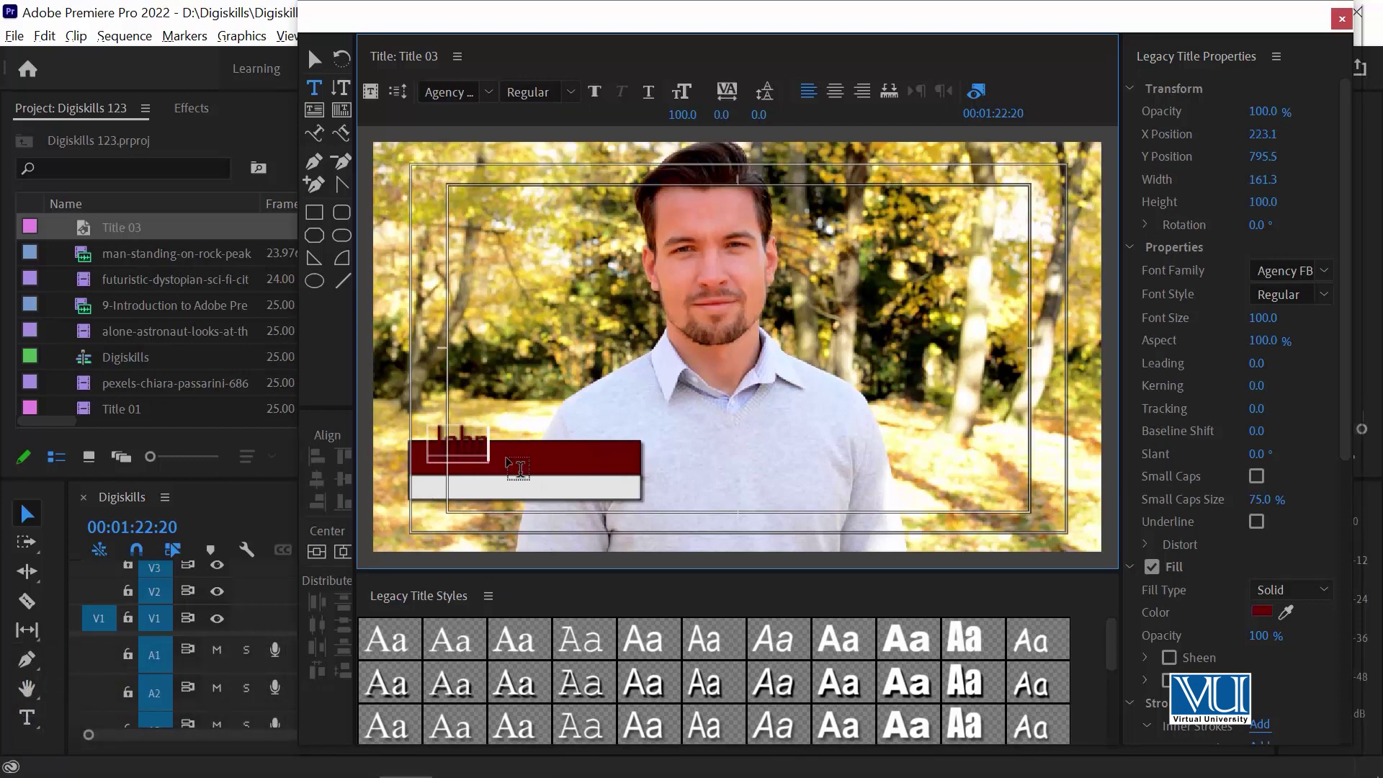
pyautogui.write(' Michael')
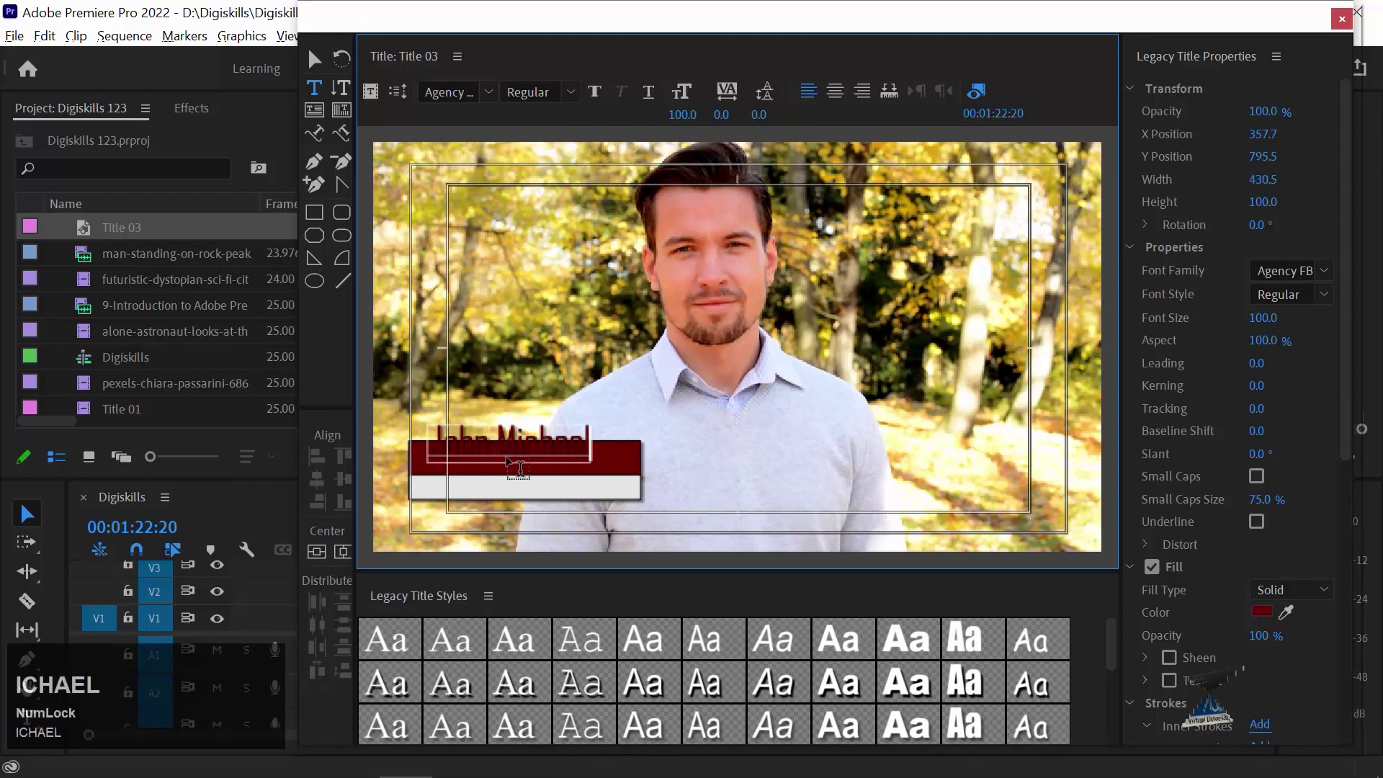
pyautogui.hotkey('ctrl', 'a')
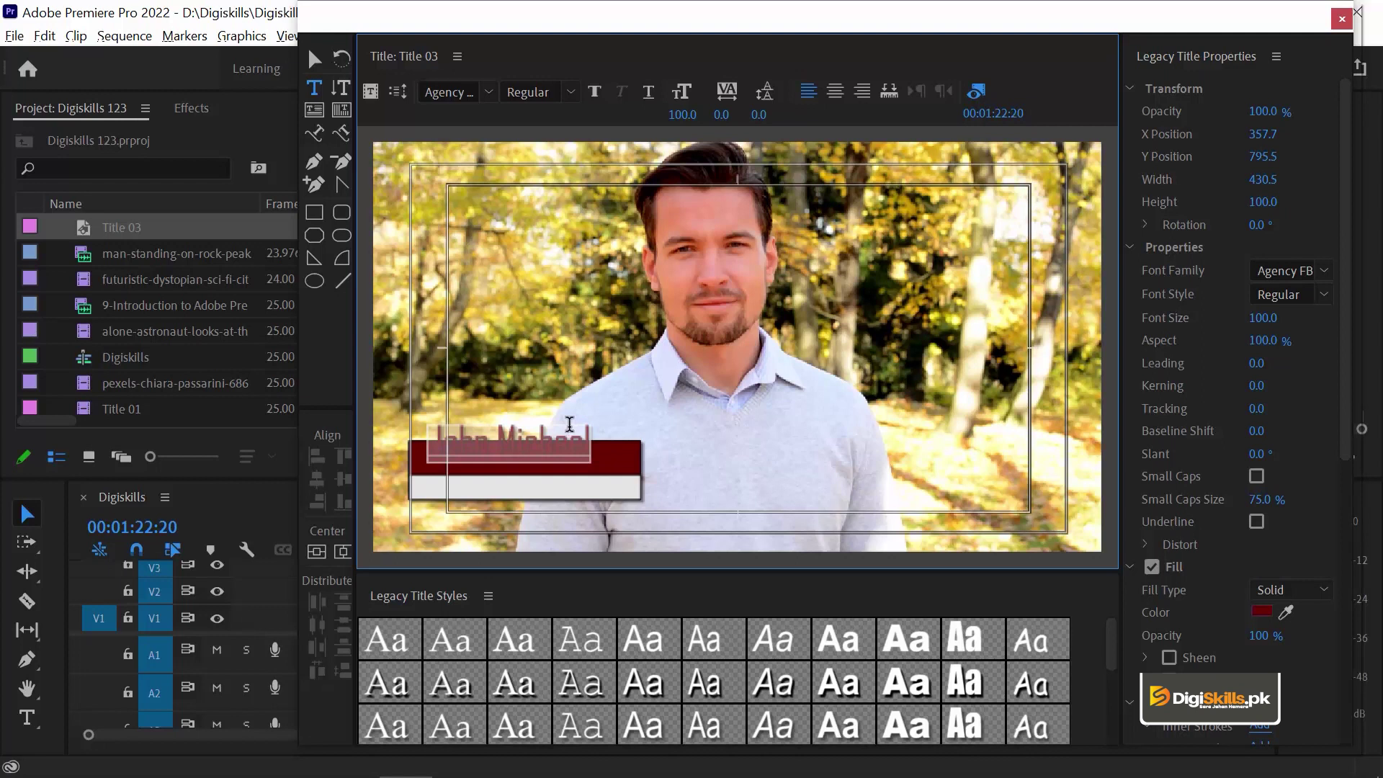
pyautogui.click(533, 438)
pyautogui.hotkey('ctrl', 'a')
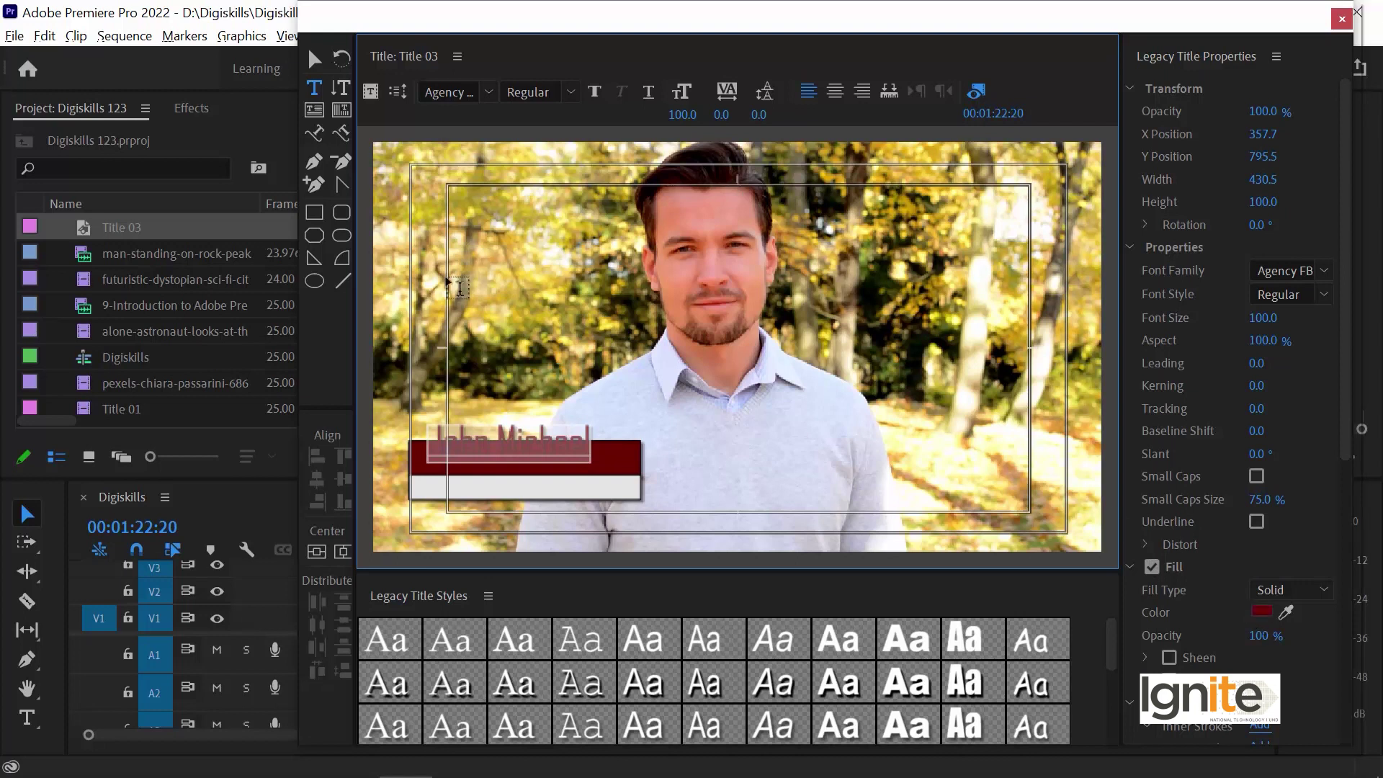
# Step: Make the name white with the eyedropper, in Arial Rounded MT Bold at size 65
pyautogui.click(1287, 612)
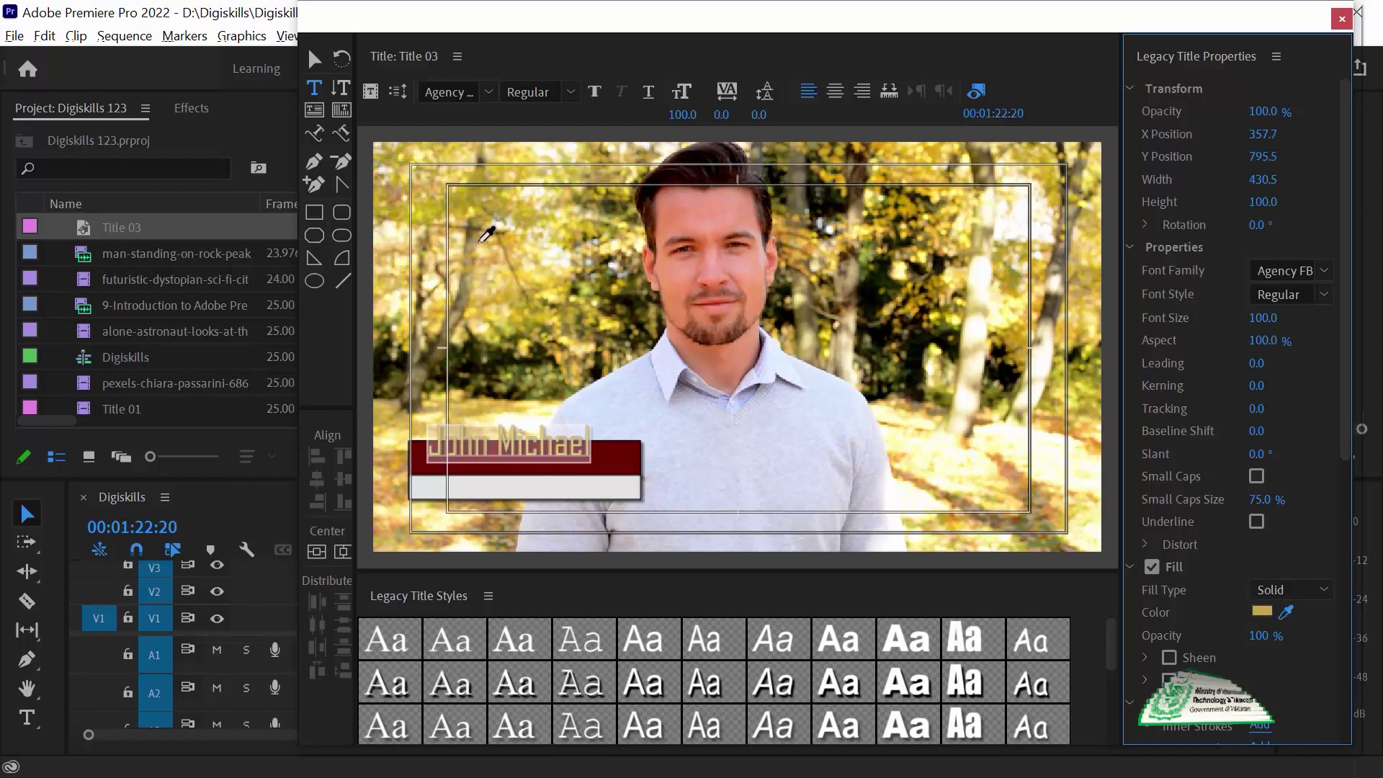
pyautogui.click(536, 491)
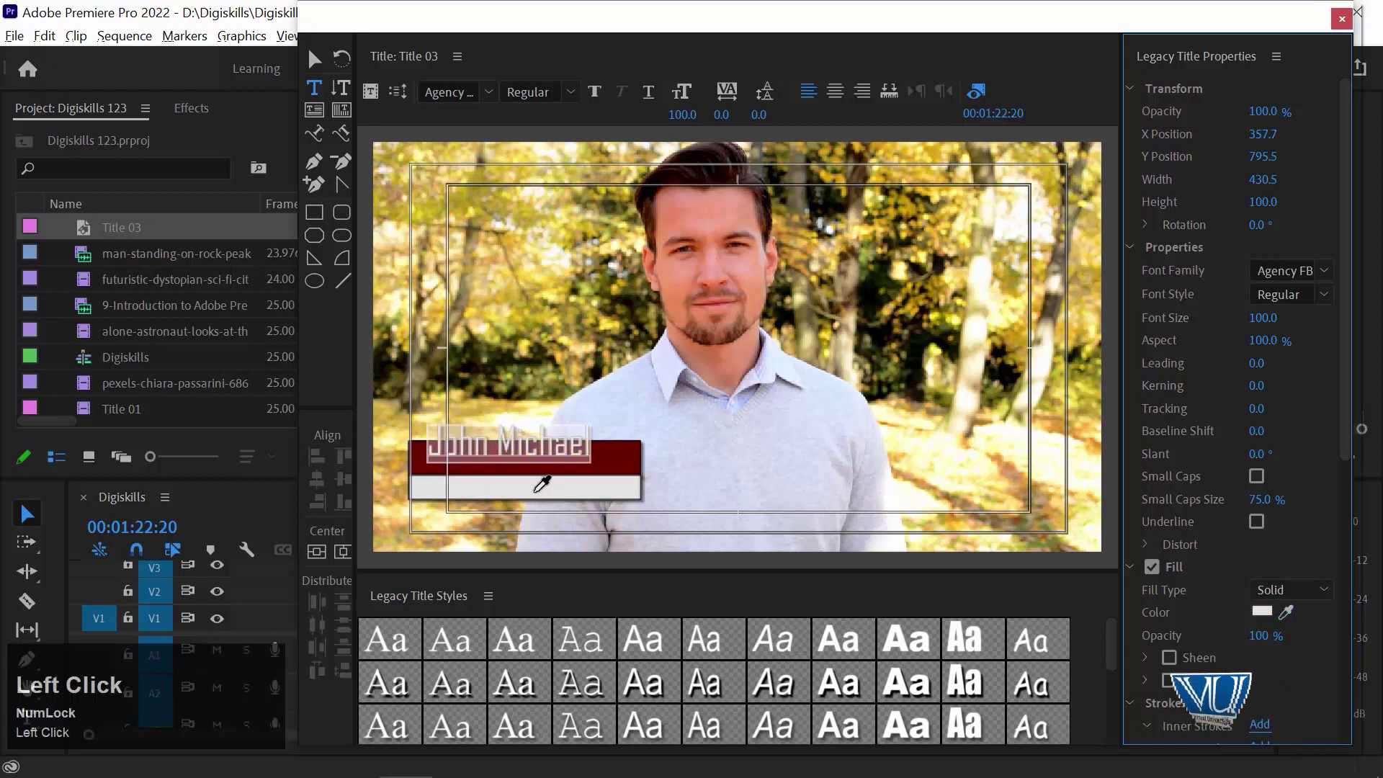
pyautogui.click(1326, 270)
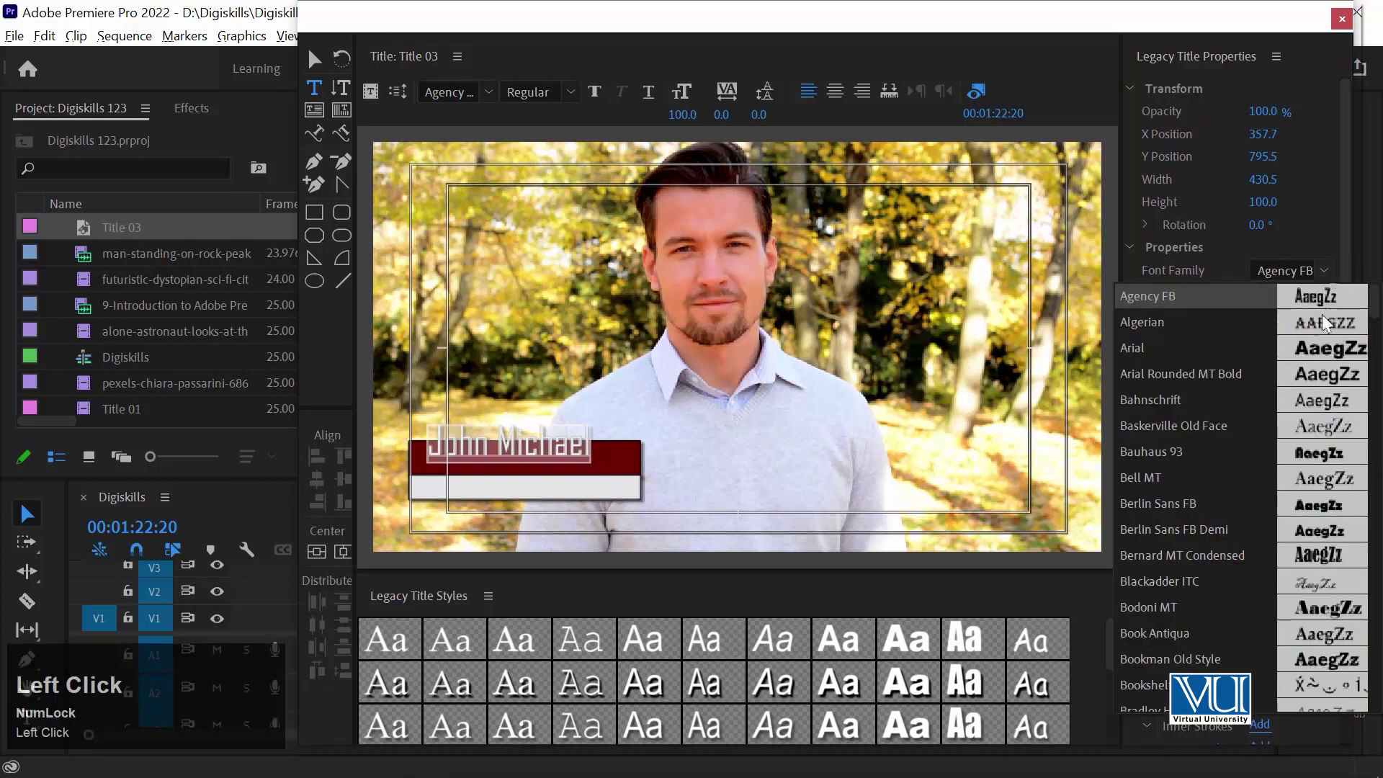
pyautogui.scroll(-3, 1294, 516)
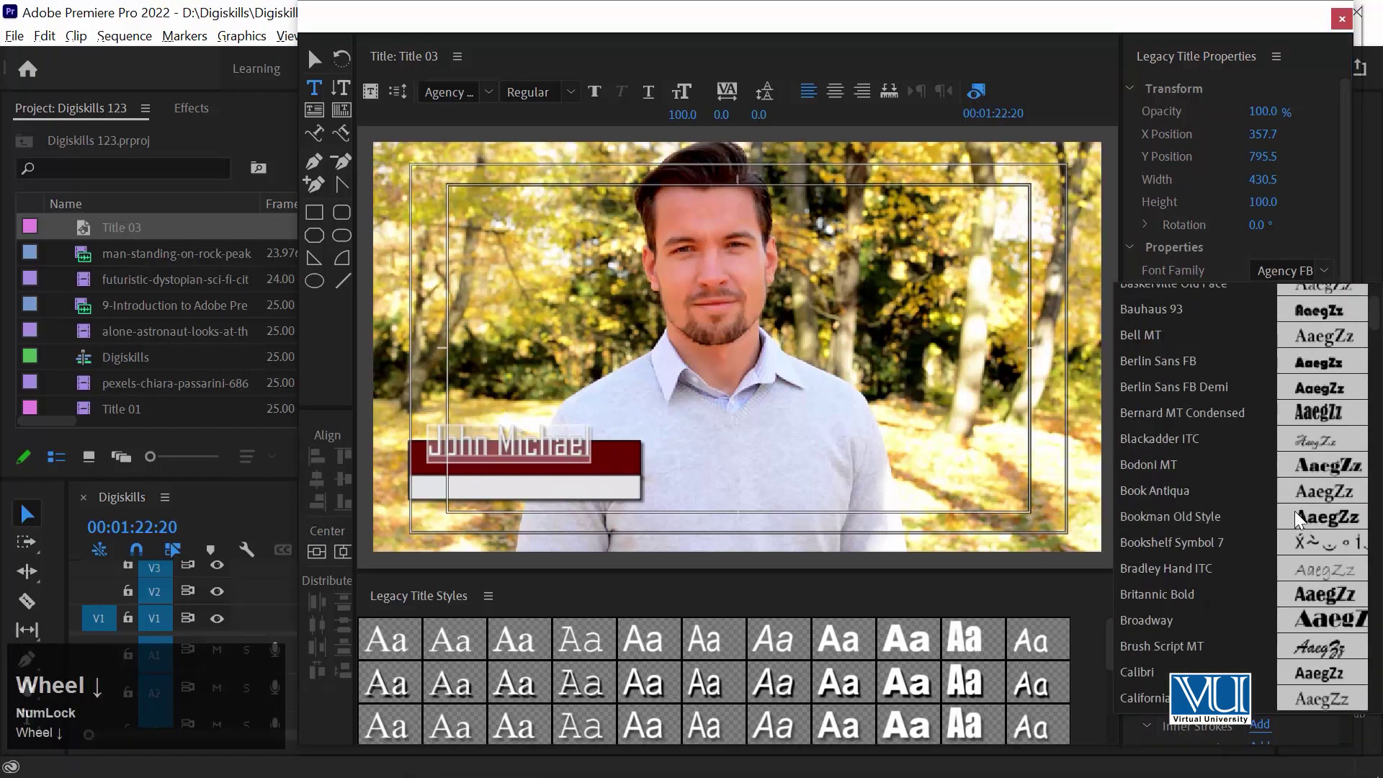
pyautogui.scroll(3, 1294, 511)
pyautogui.click(1217, 396)
pyautogui.click(1264, 319)
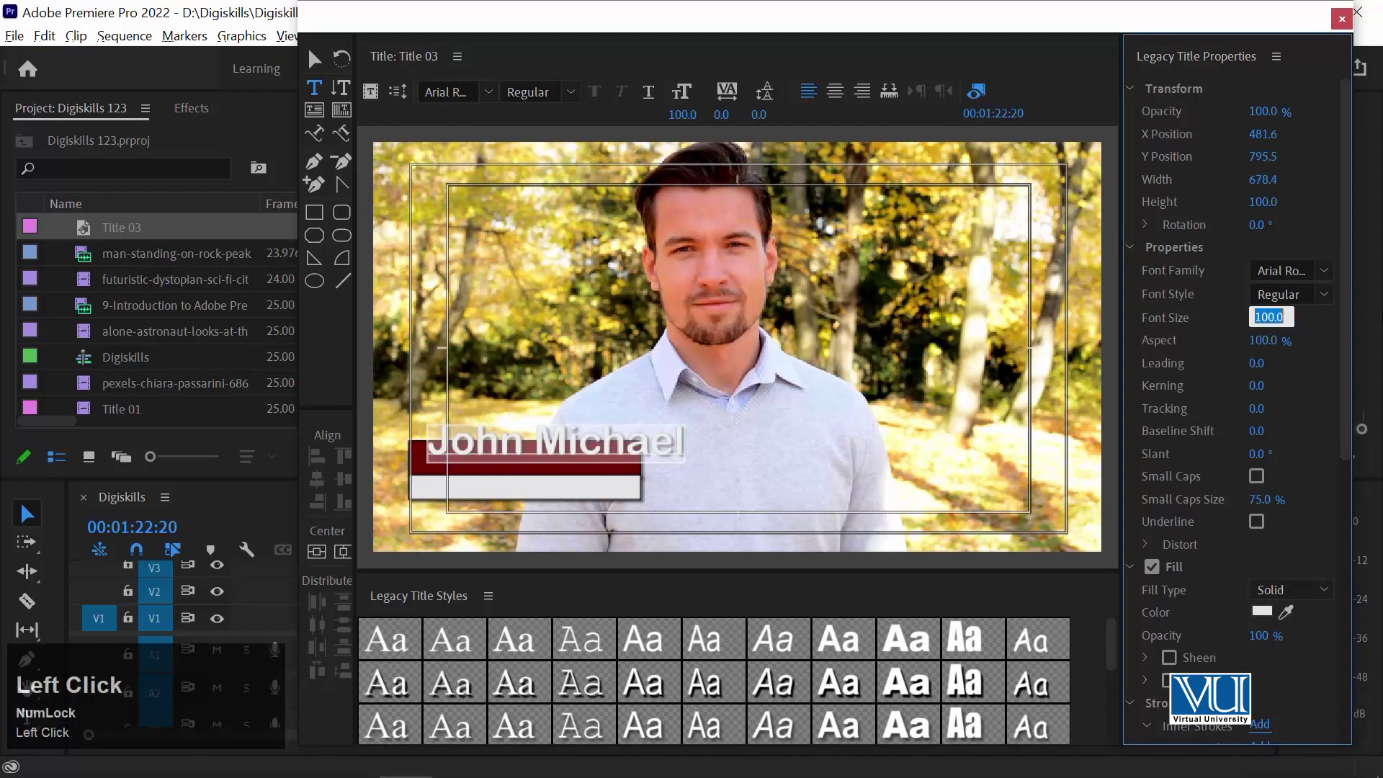
pyautogui.write('65')
pyautogui.press('Return')
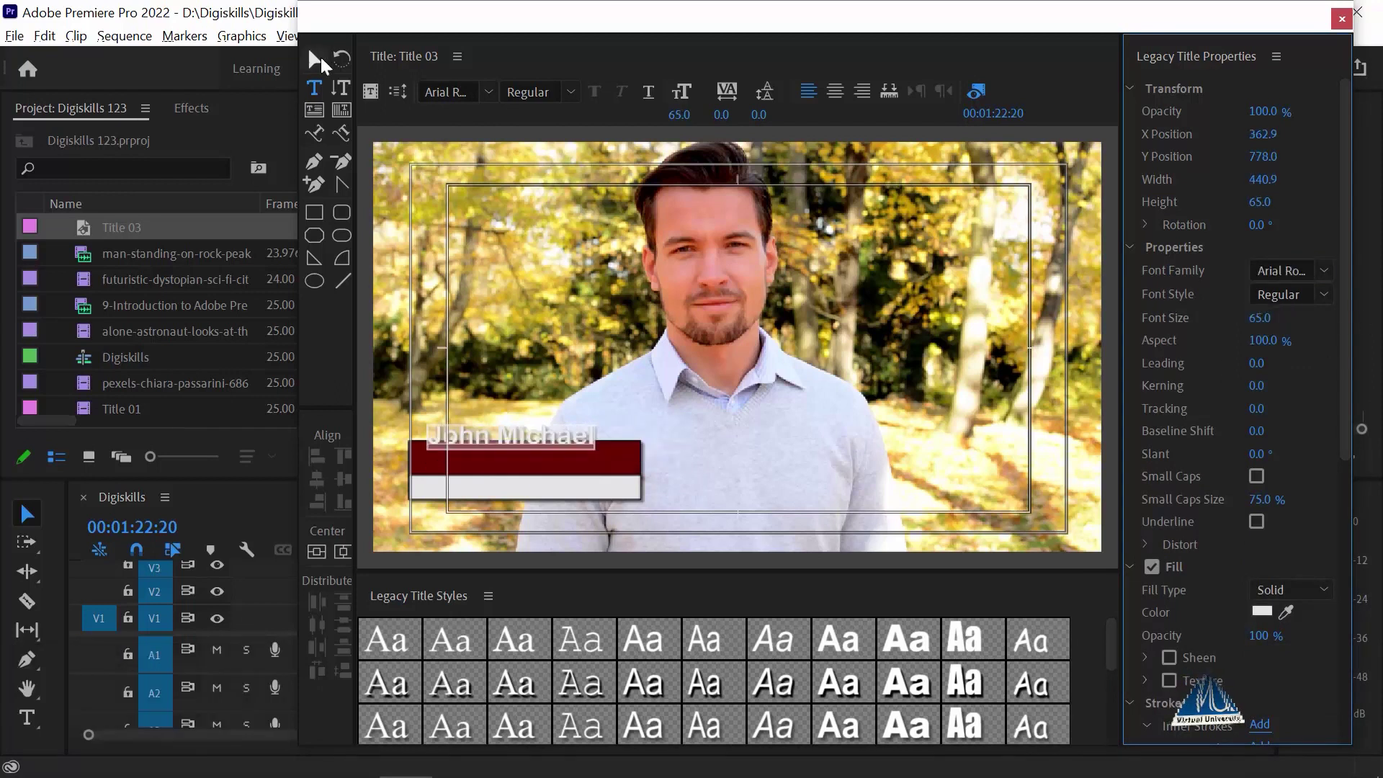
# Step: Move the John Michael text onto the maroon bar and nudge it right into place
pyautogui.click(576, 472)
pyautogui.moveTo(576, 472); pyautogui.dragTo(520, 470)
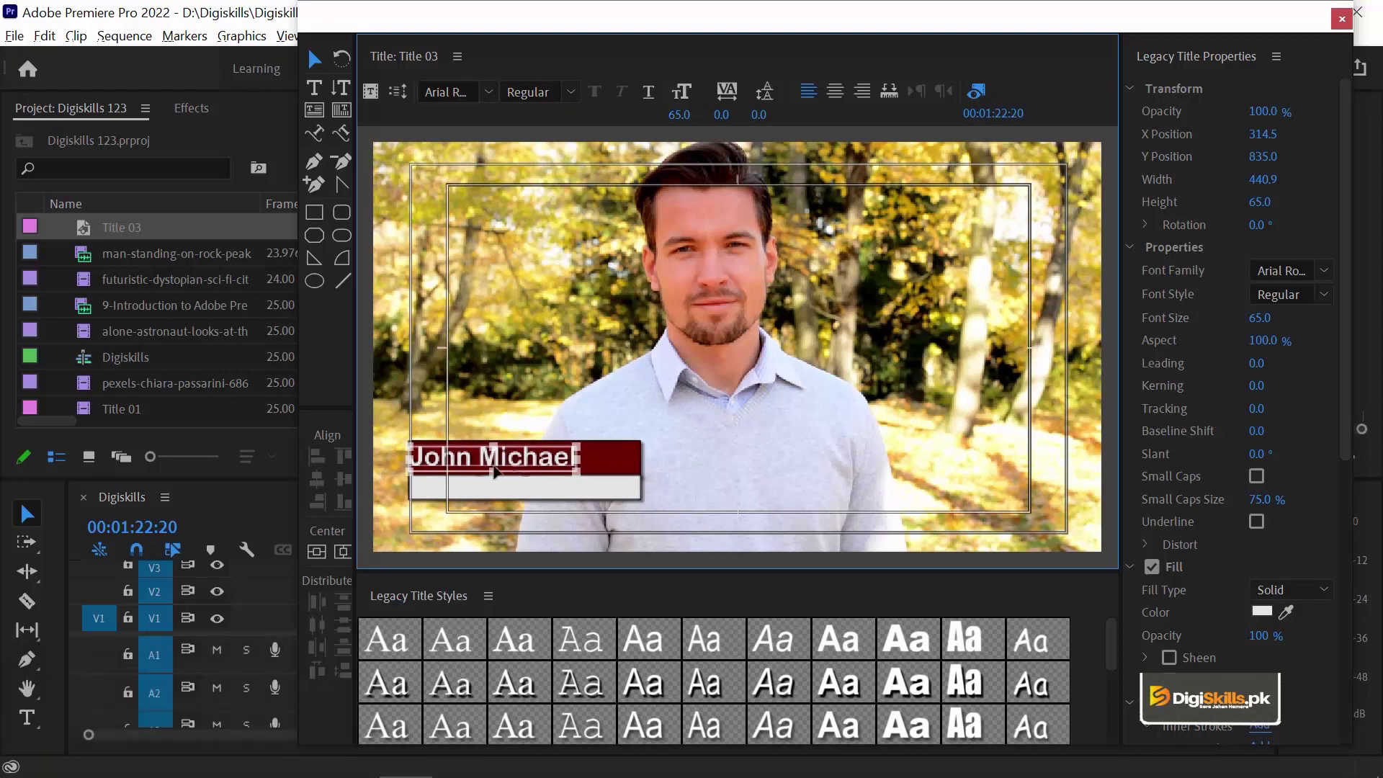
pyautogui.click(496, 472)
pyautogui.click(497, 452)
pyautogui.press('Right')
pyautogui.press('Right')
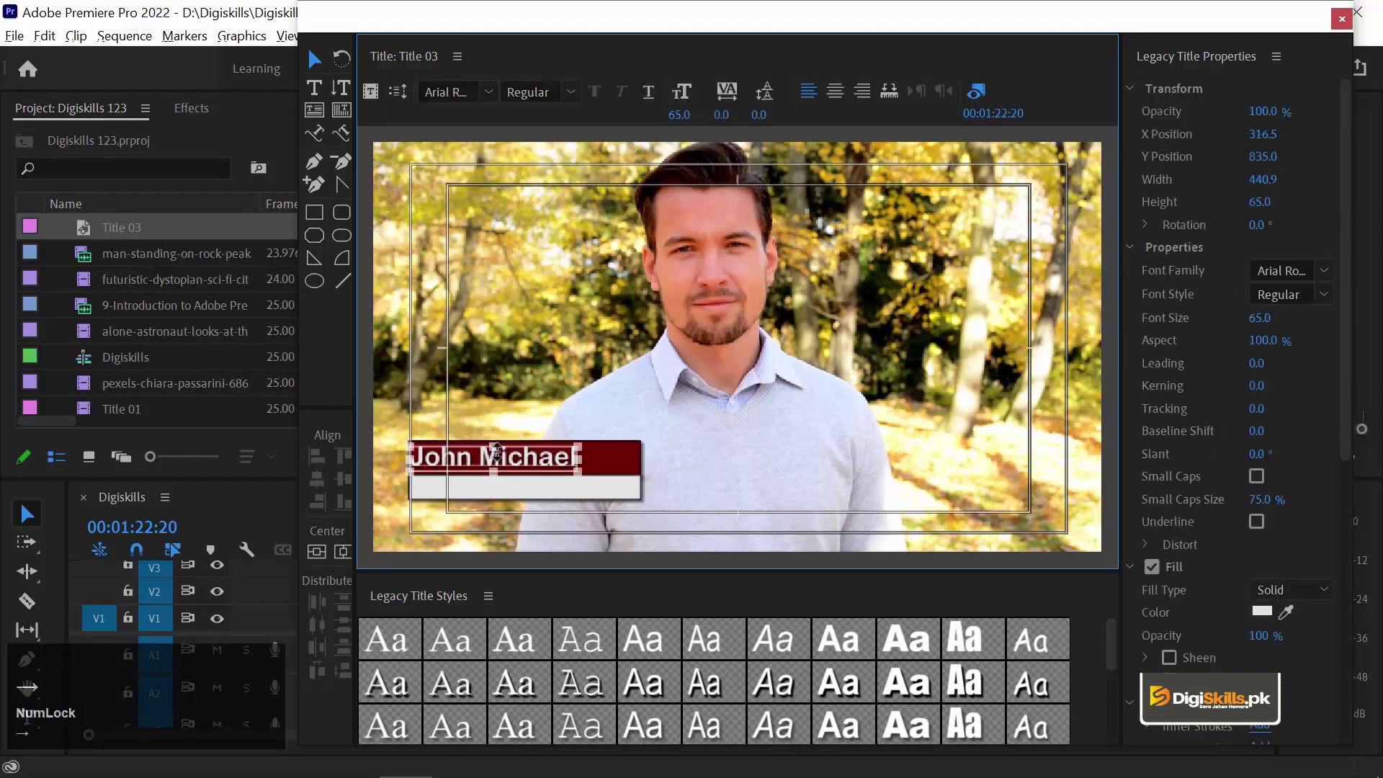
pyautogui.click(533, 432)
pyautogui.click(528, 461)
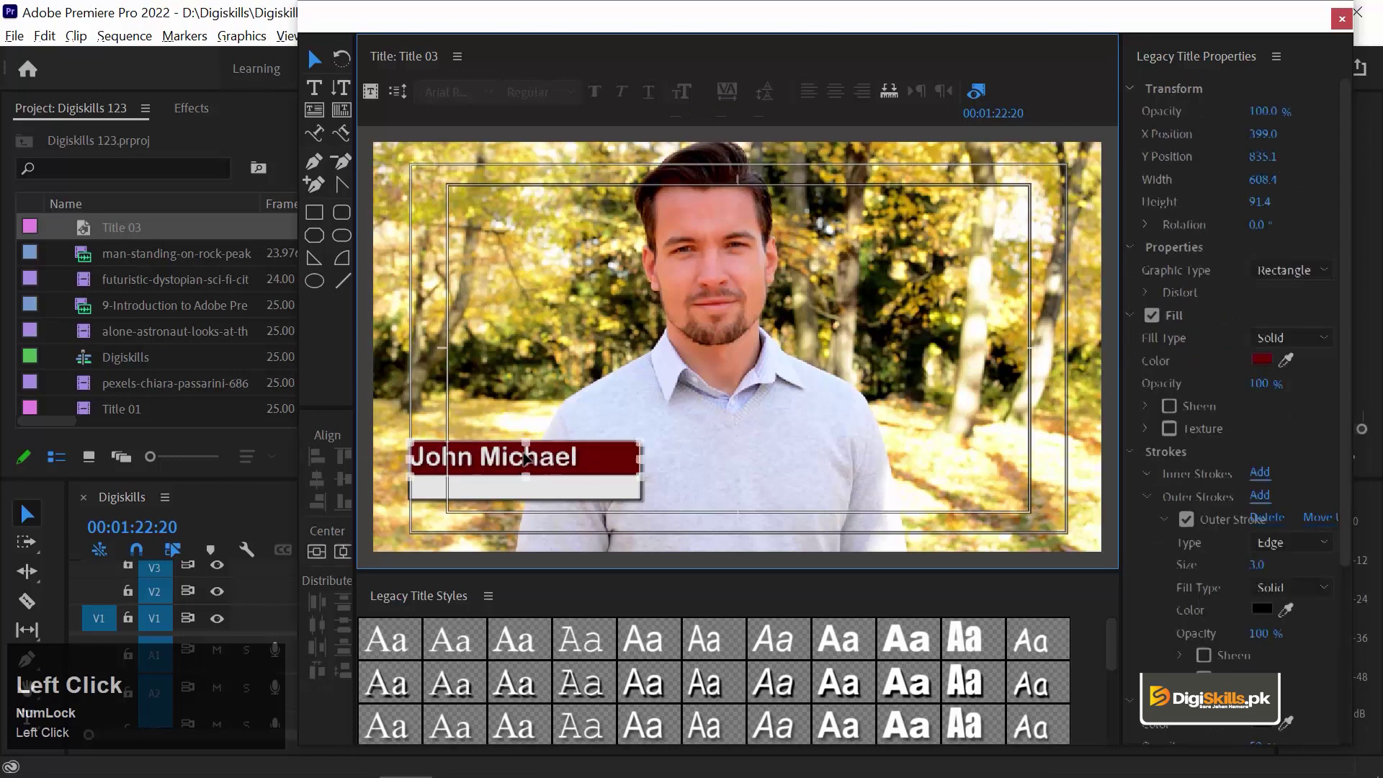
pyautogui.click(529, 454)
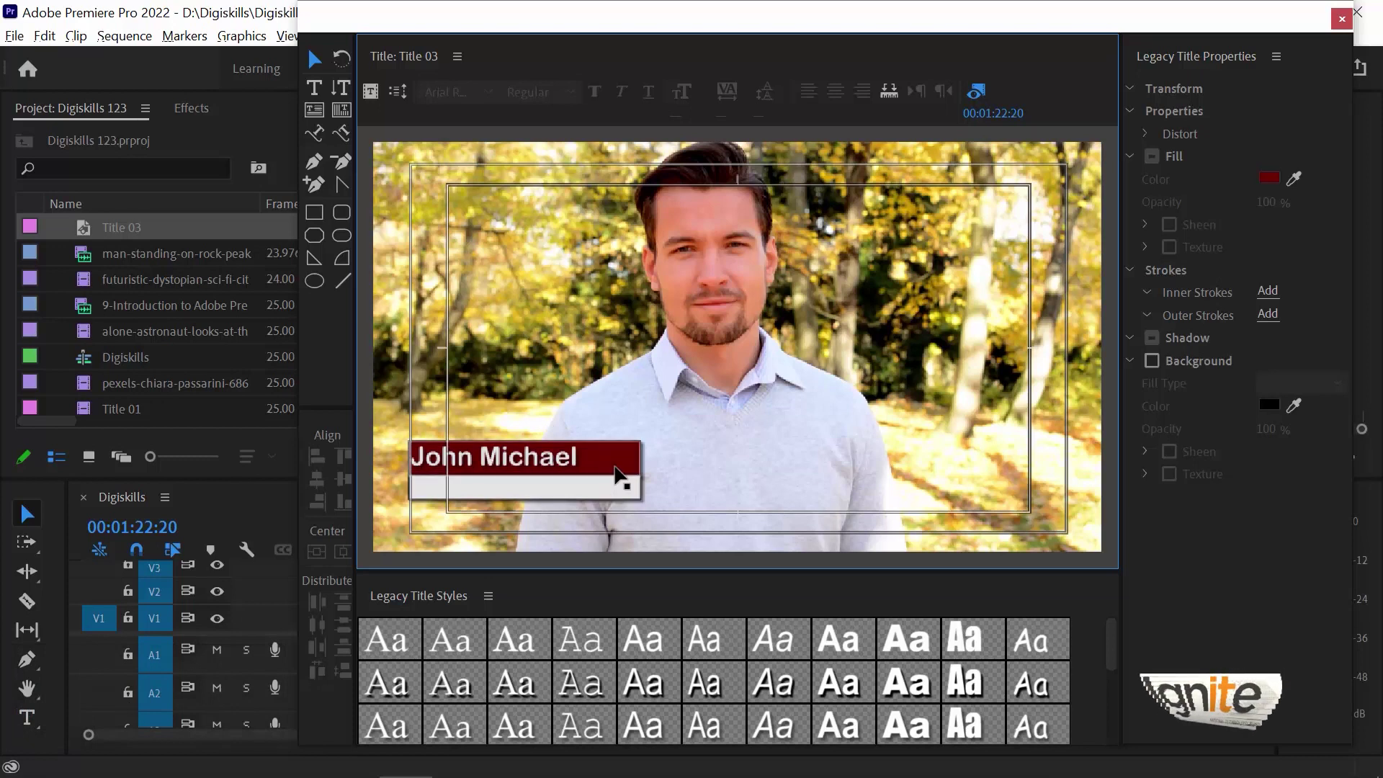
pyautogui.click(559, 462)
pyautogui.press('Right')
pyautogui.press('Right')
pyautogui.press('Right')
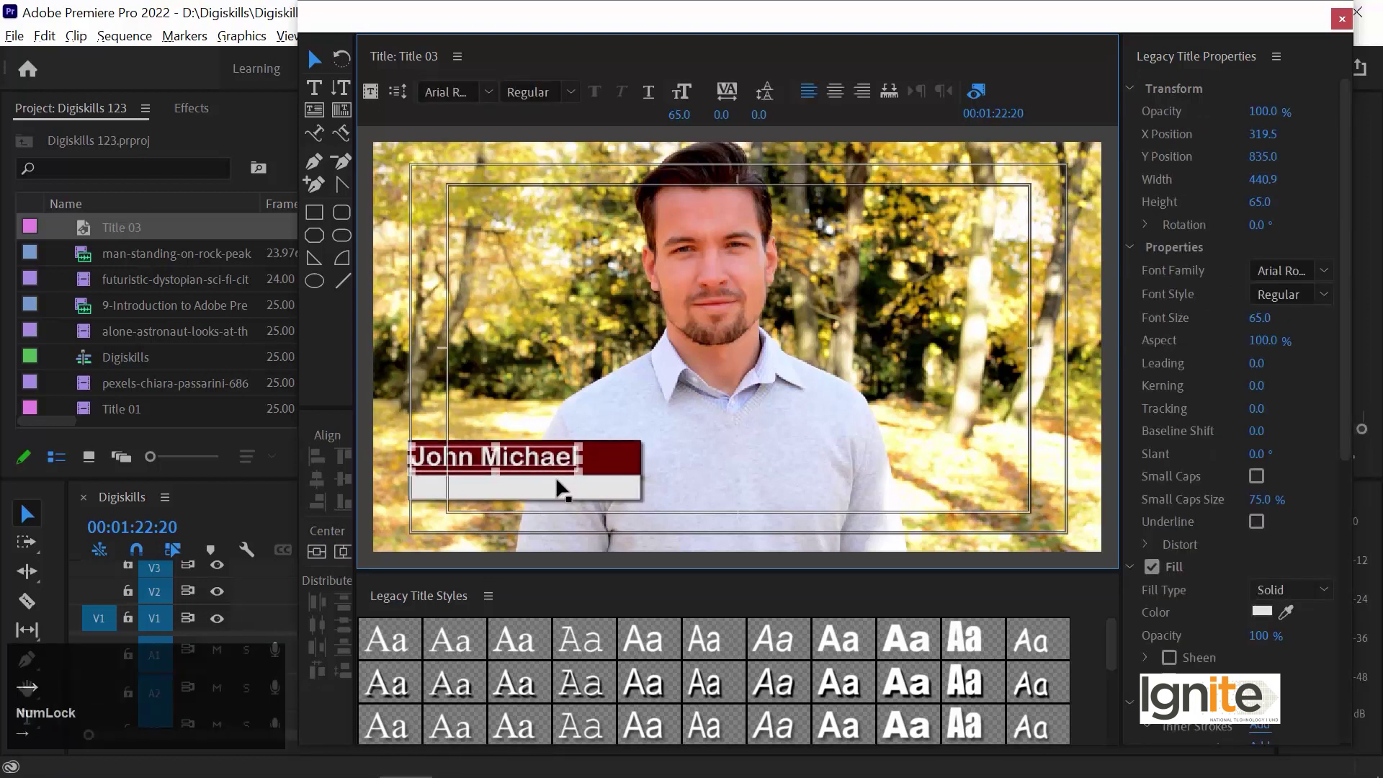
pyautogui.press('Right')
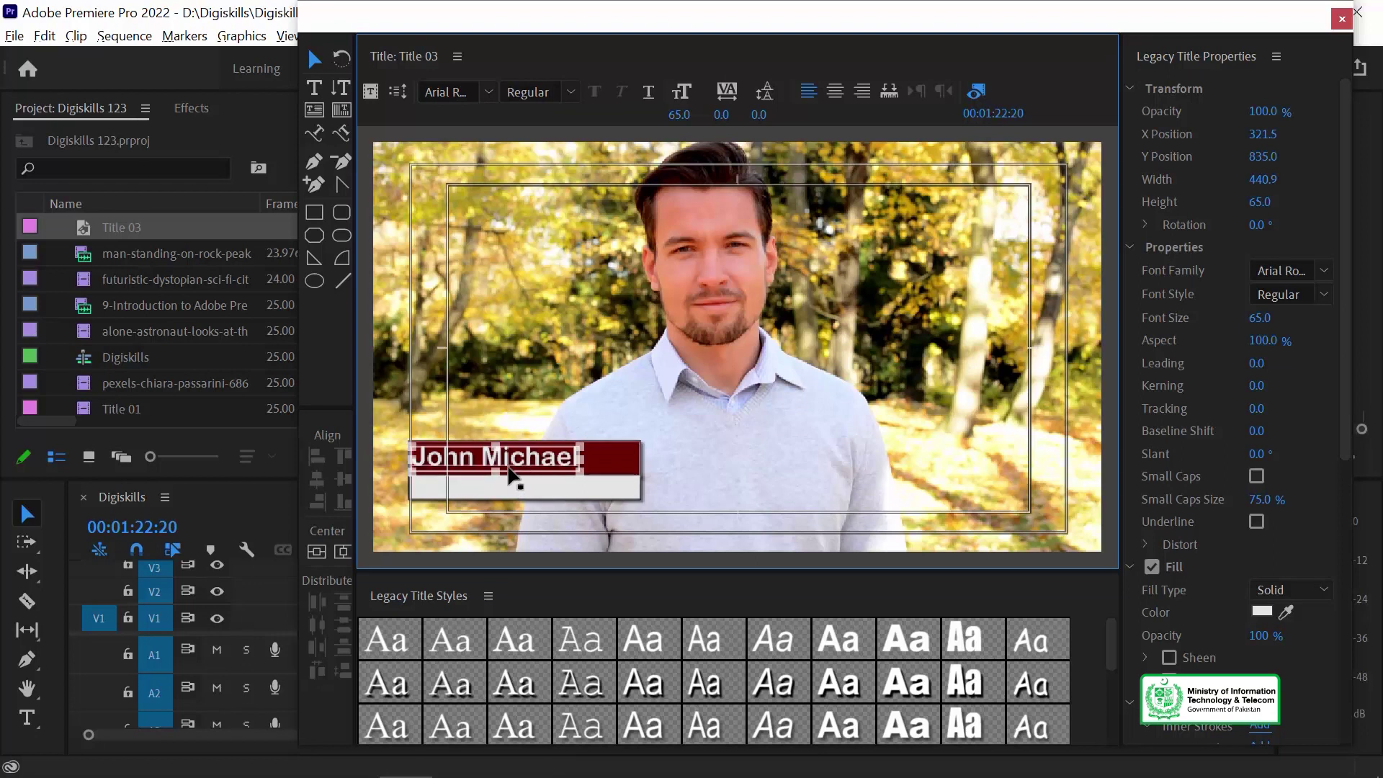
pyautogui.press('ctrl')
# Step: Paste a copy of the name onto the white bar and retype it as 'Wild Life Photographer'
pyautogui.hotkey('ctrl', 'v')
pyautogui.moveTo(535, 461); pyautogui.dragTo(535, 488)
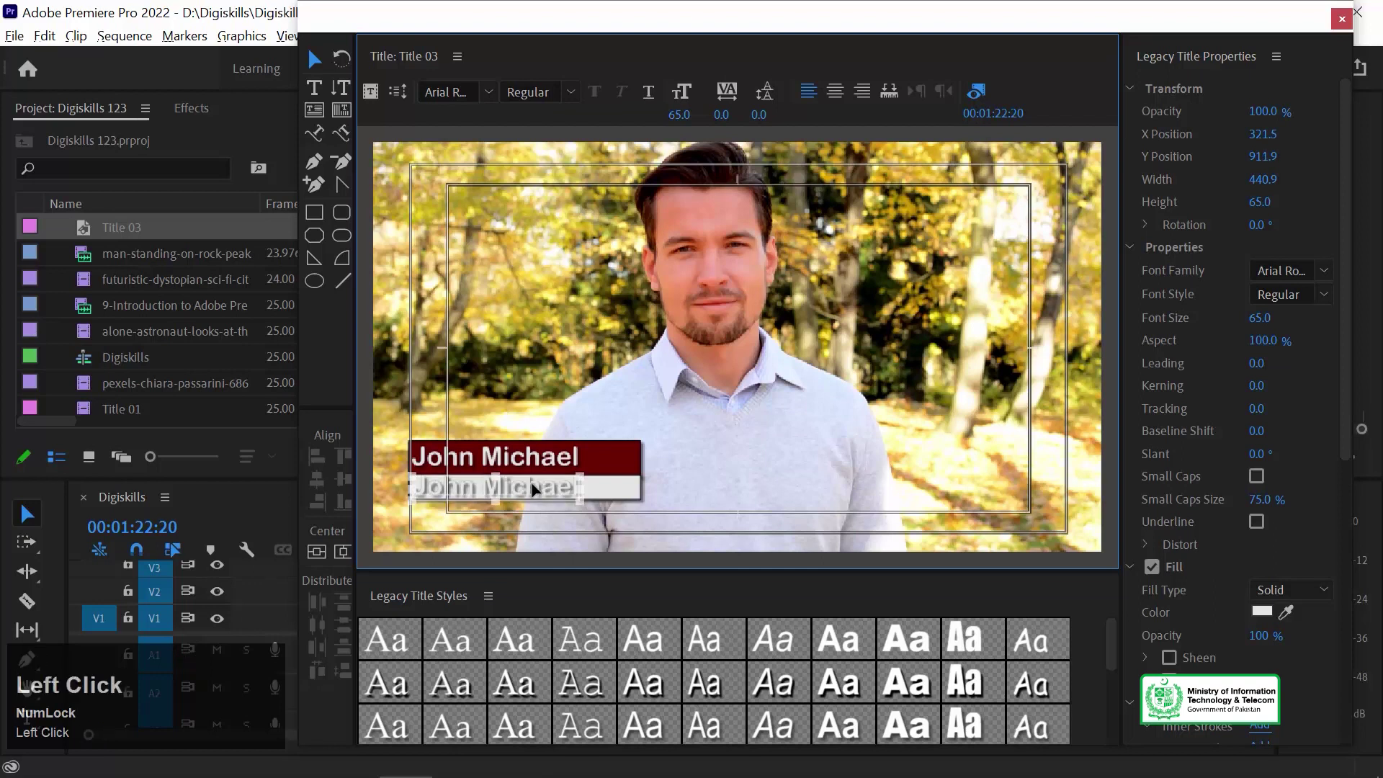
pyautogui.hotkey('ctrl', 'a')
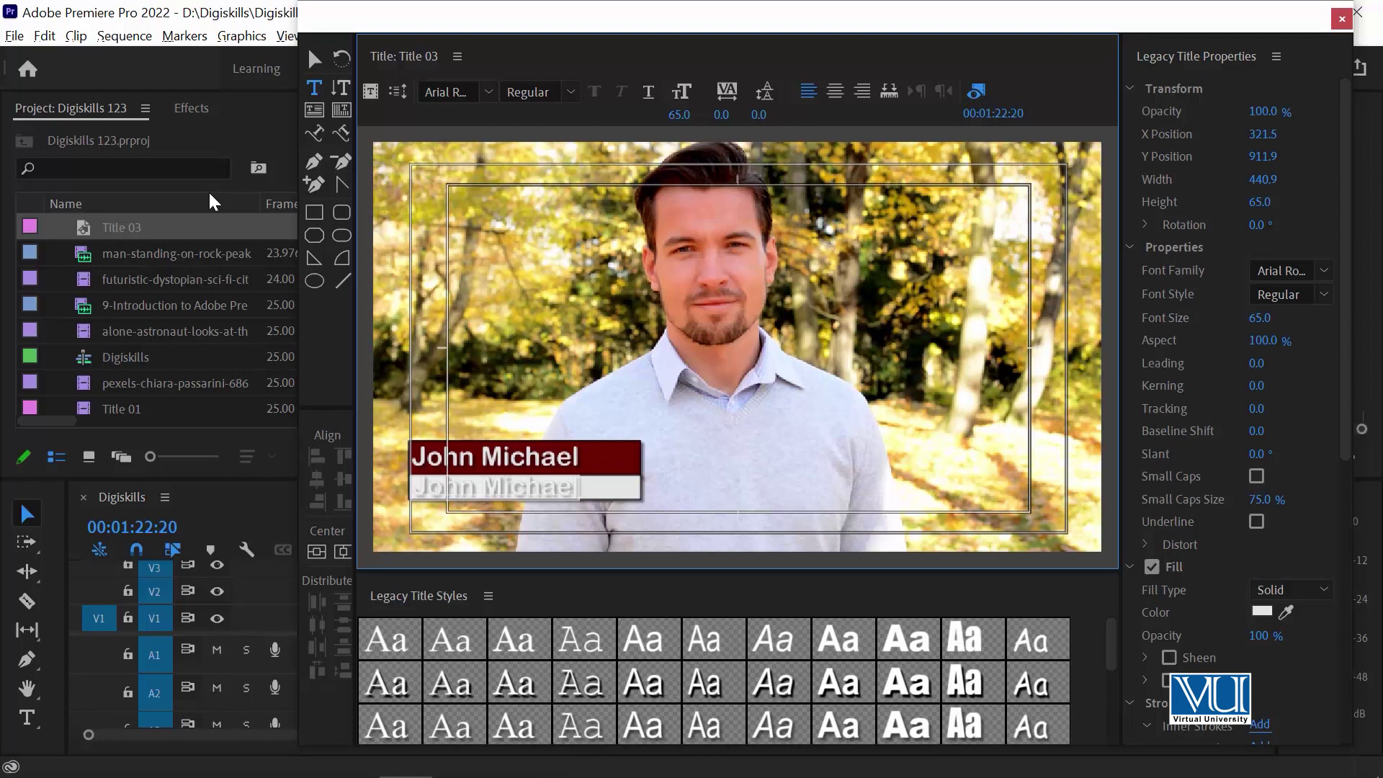
pyautogui.write('Wild')
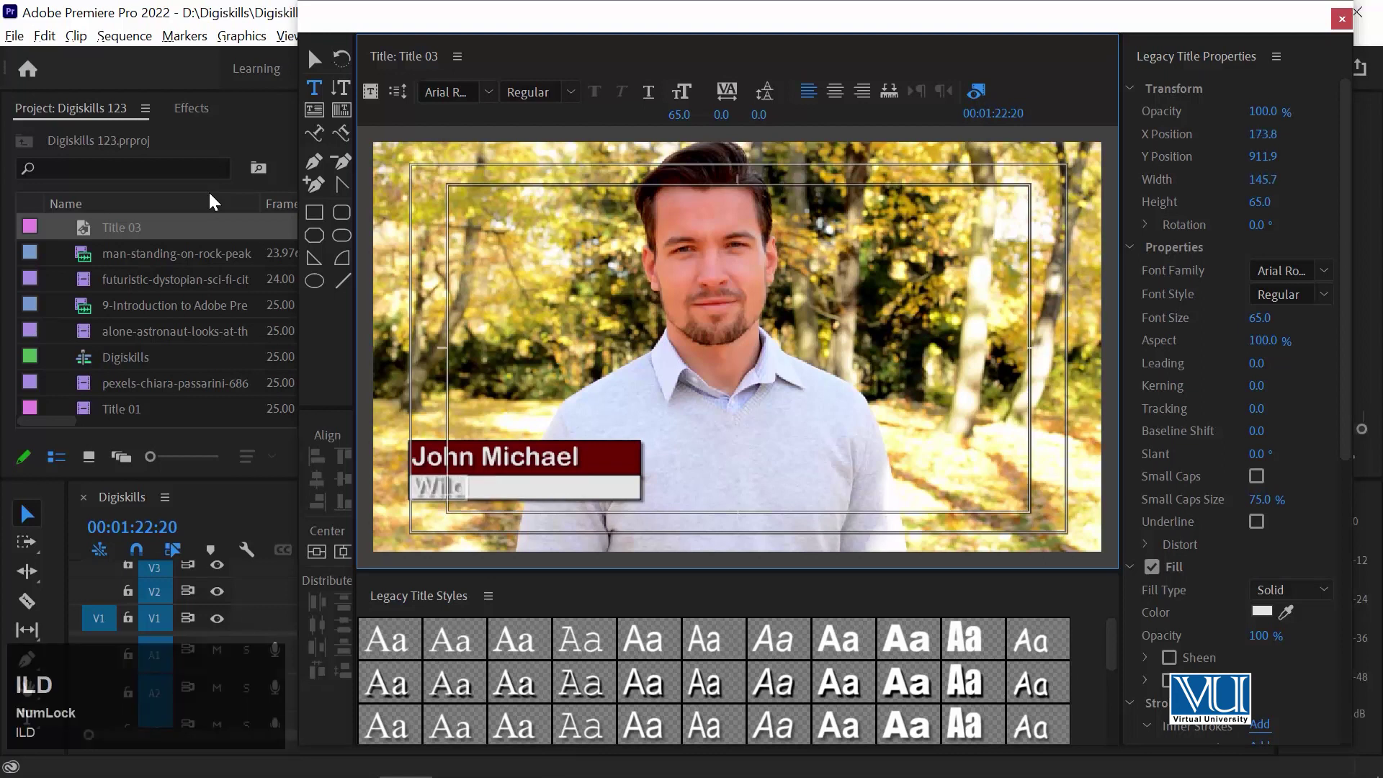
pyautogui.write(' Life')
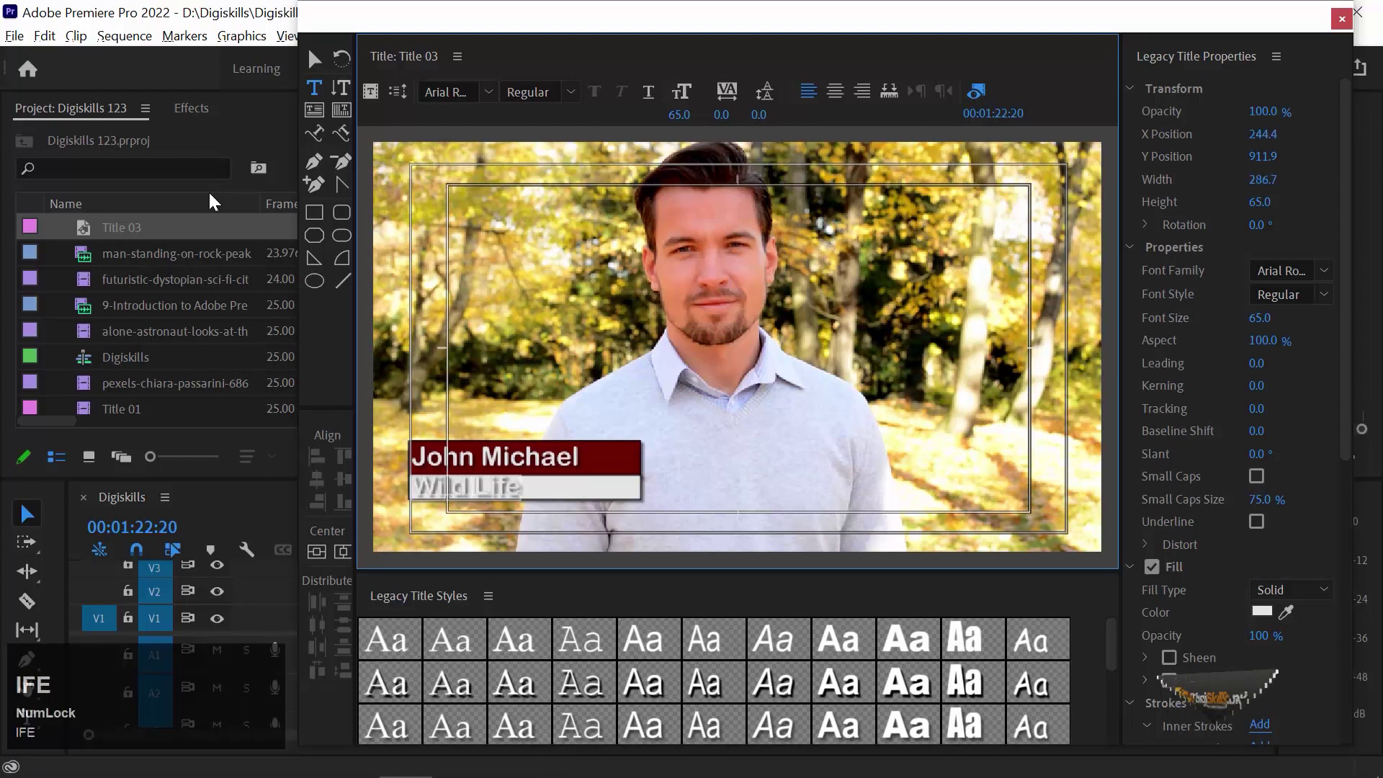
pyautogui.write(' Photographer')
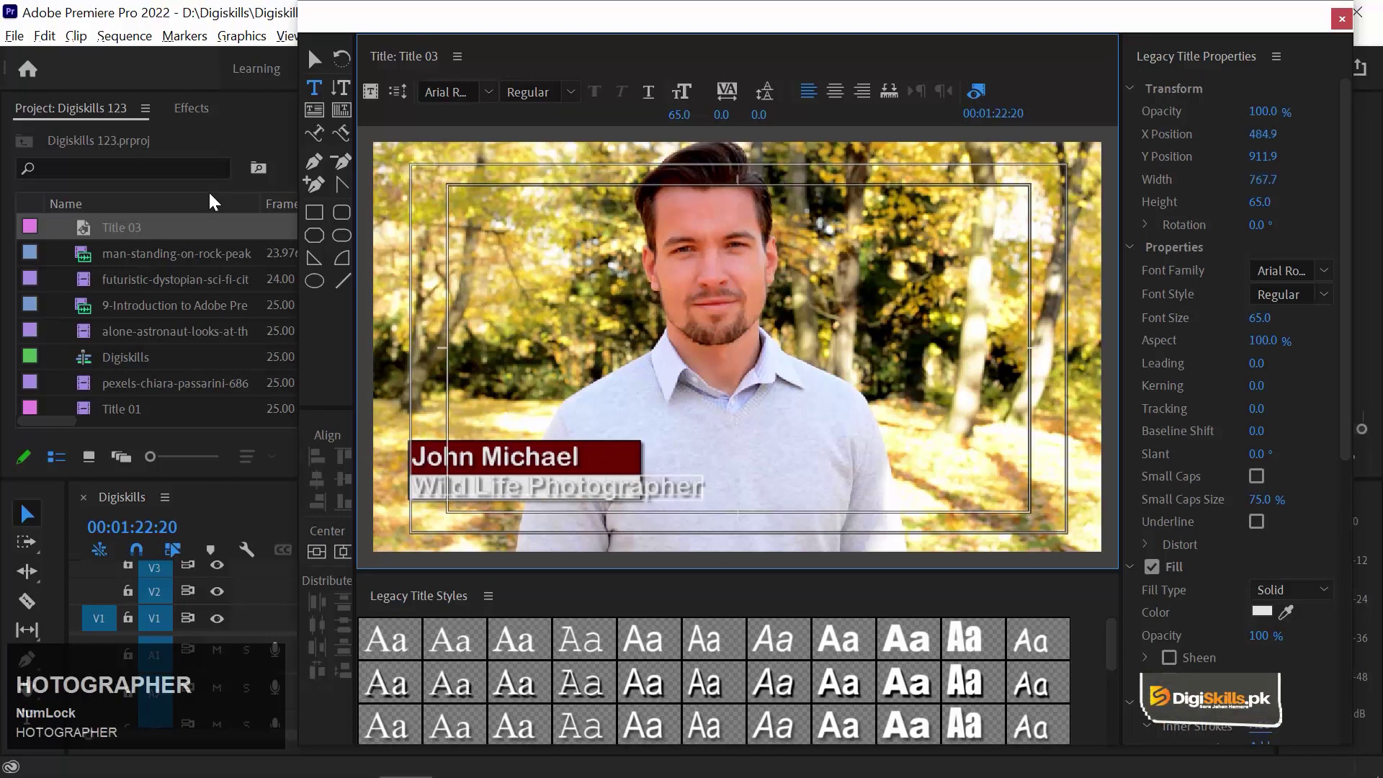
pyautogui.click(1265, 317)
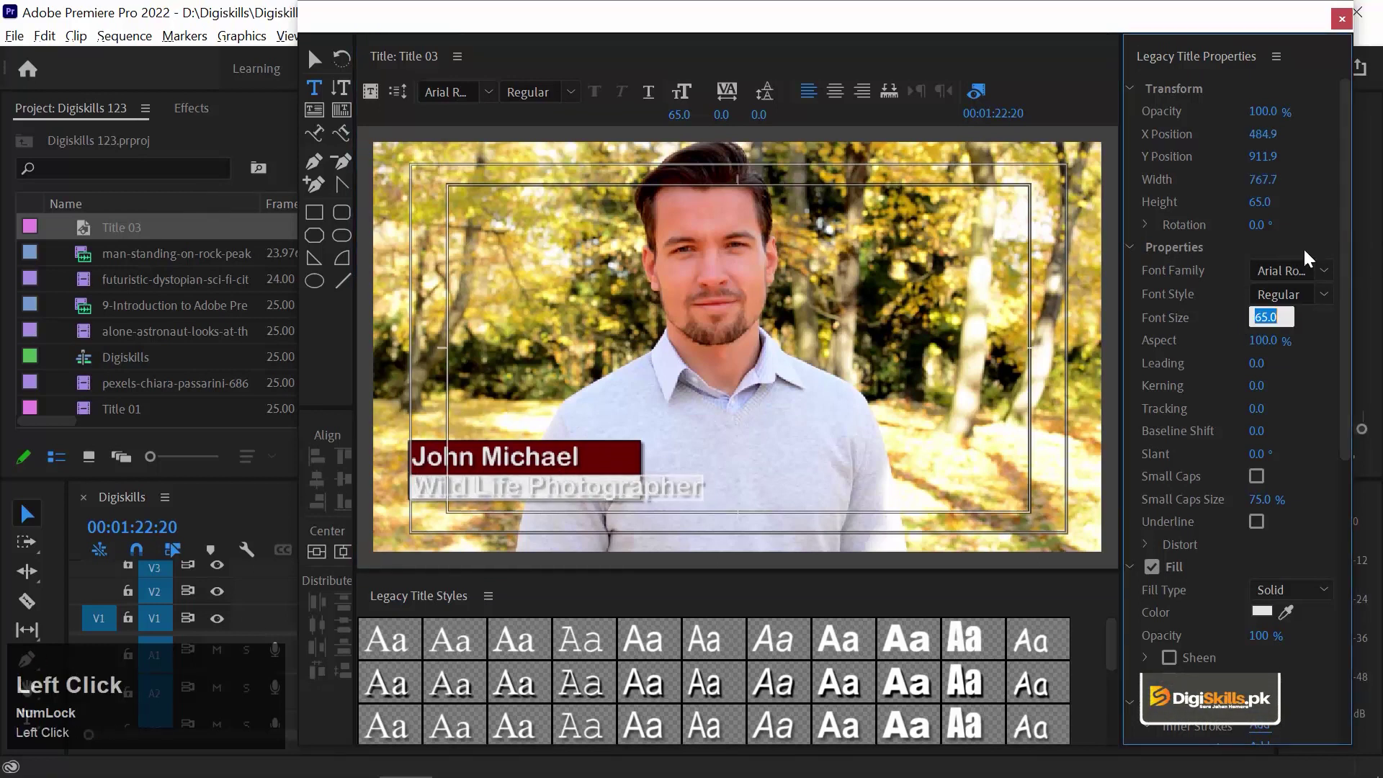
# Step: Set the Wild Life Photographer subtitle to font size 35 and fill it black
pyautogui.write('45')
pyautogui.press('Return')
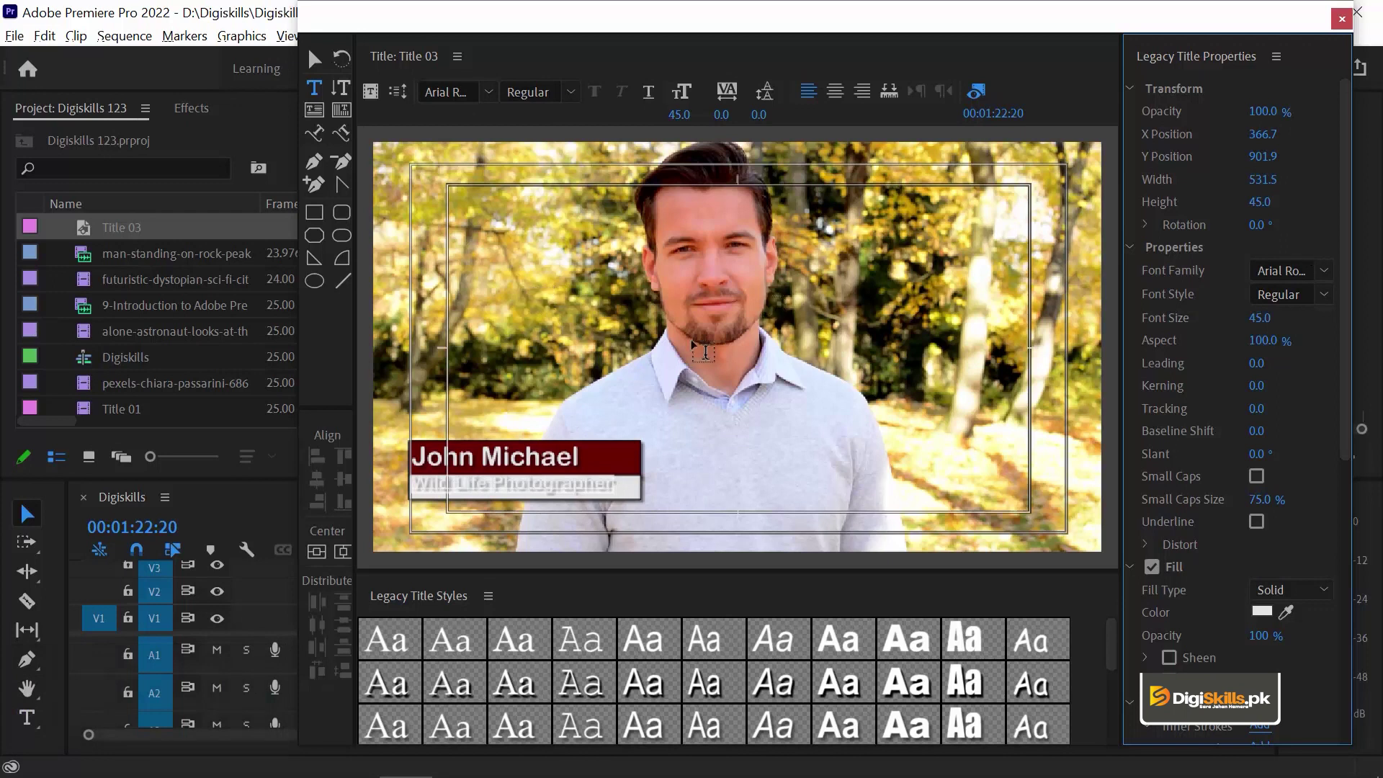
pyautogui.click(1260, 318)
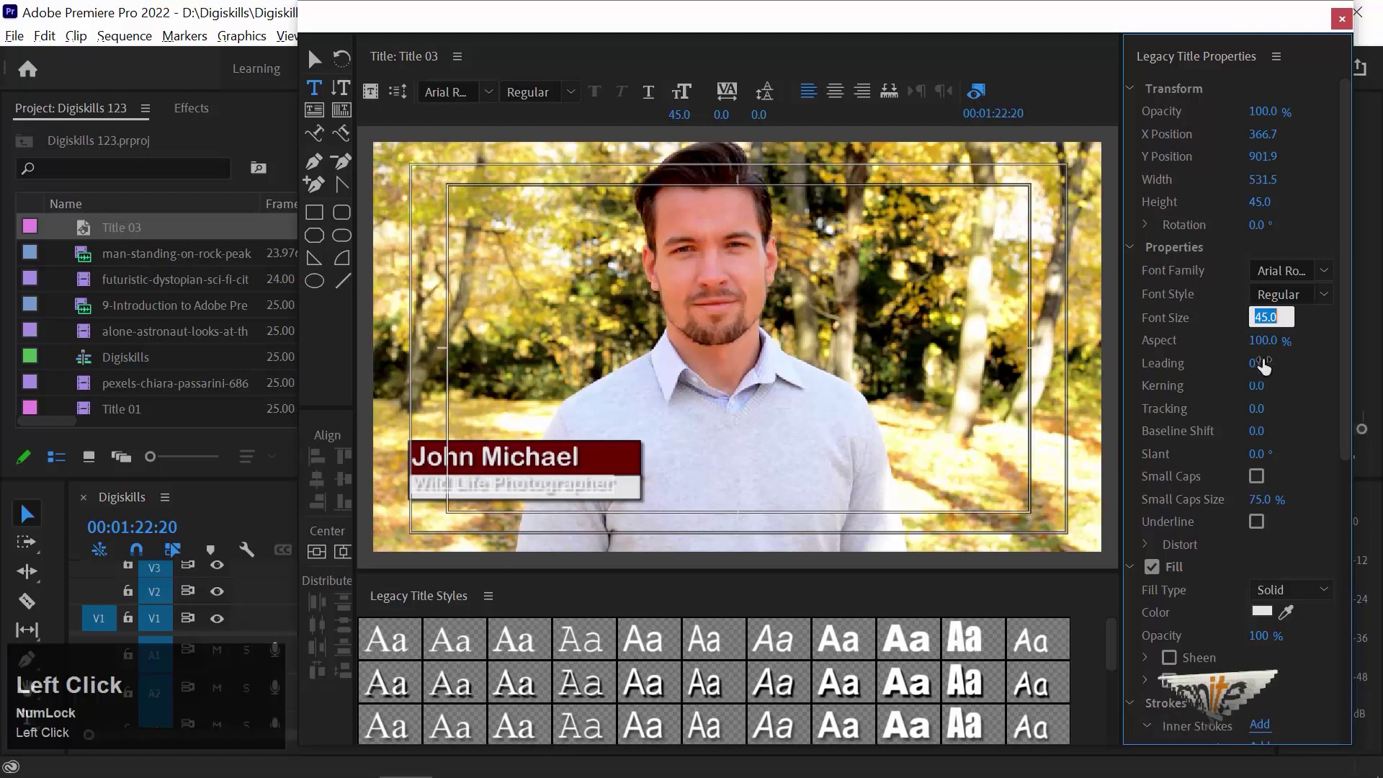
pyautogui.write('3')
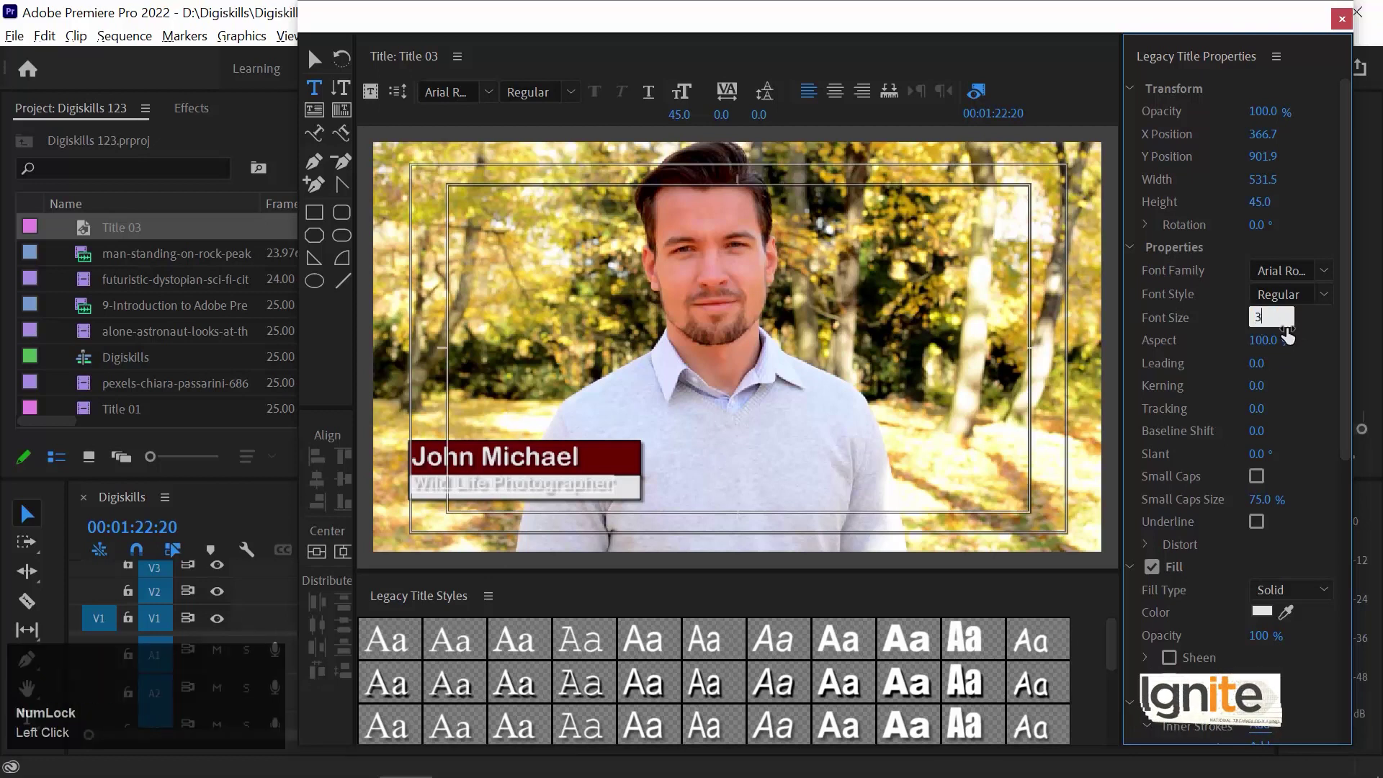
pyautogui.write('5')
pyautogui.press('Return')
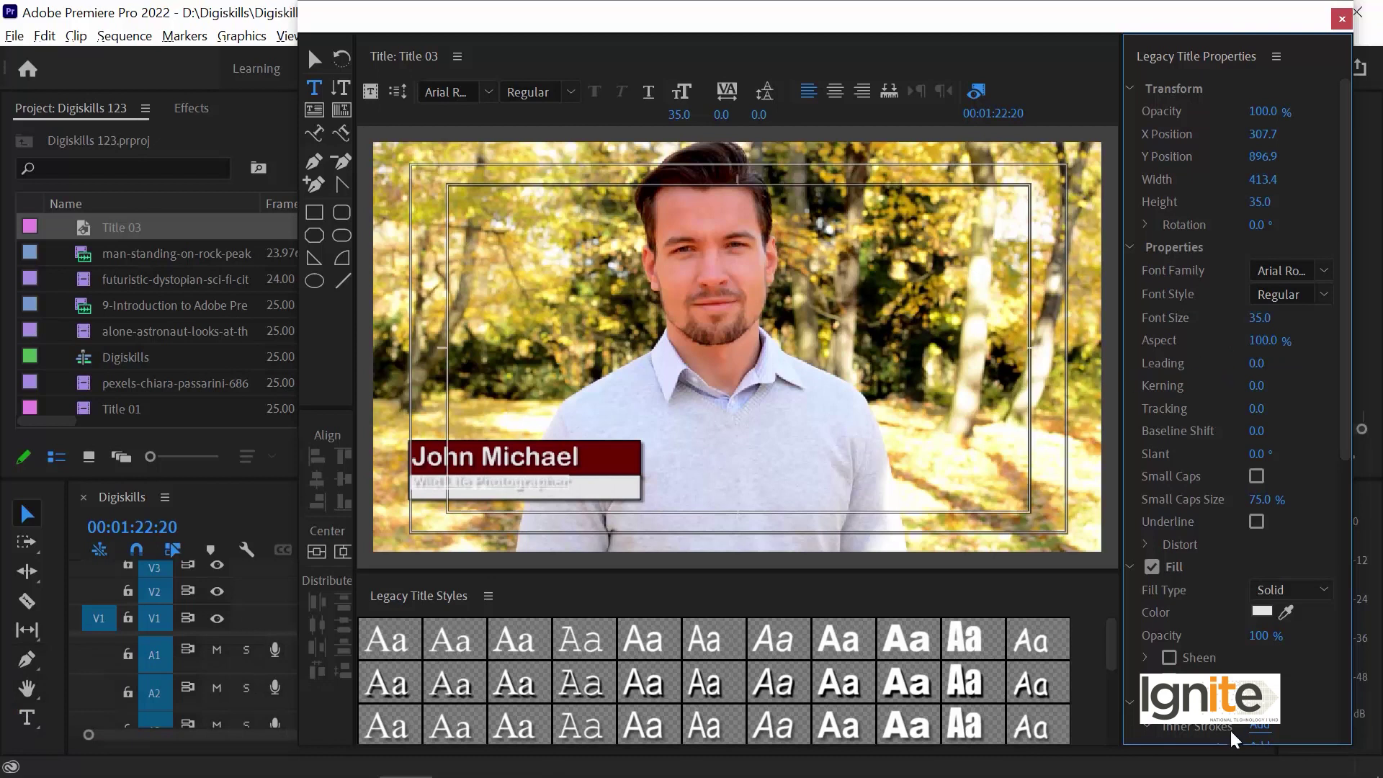
pyautogui.click(1286, 612)
pyautogui.click(621, 450)
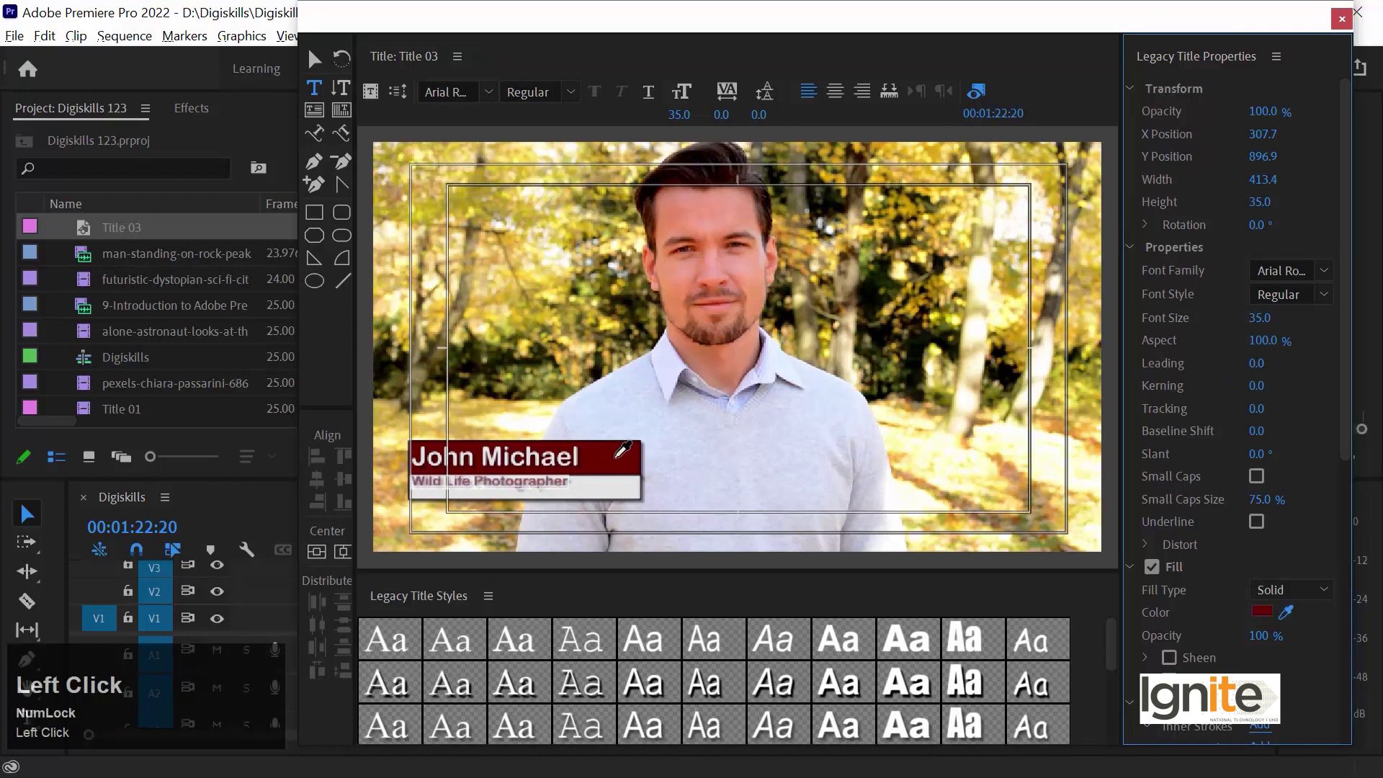
pyautogui.click(1255, 606)
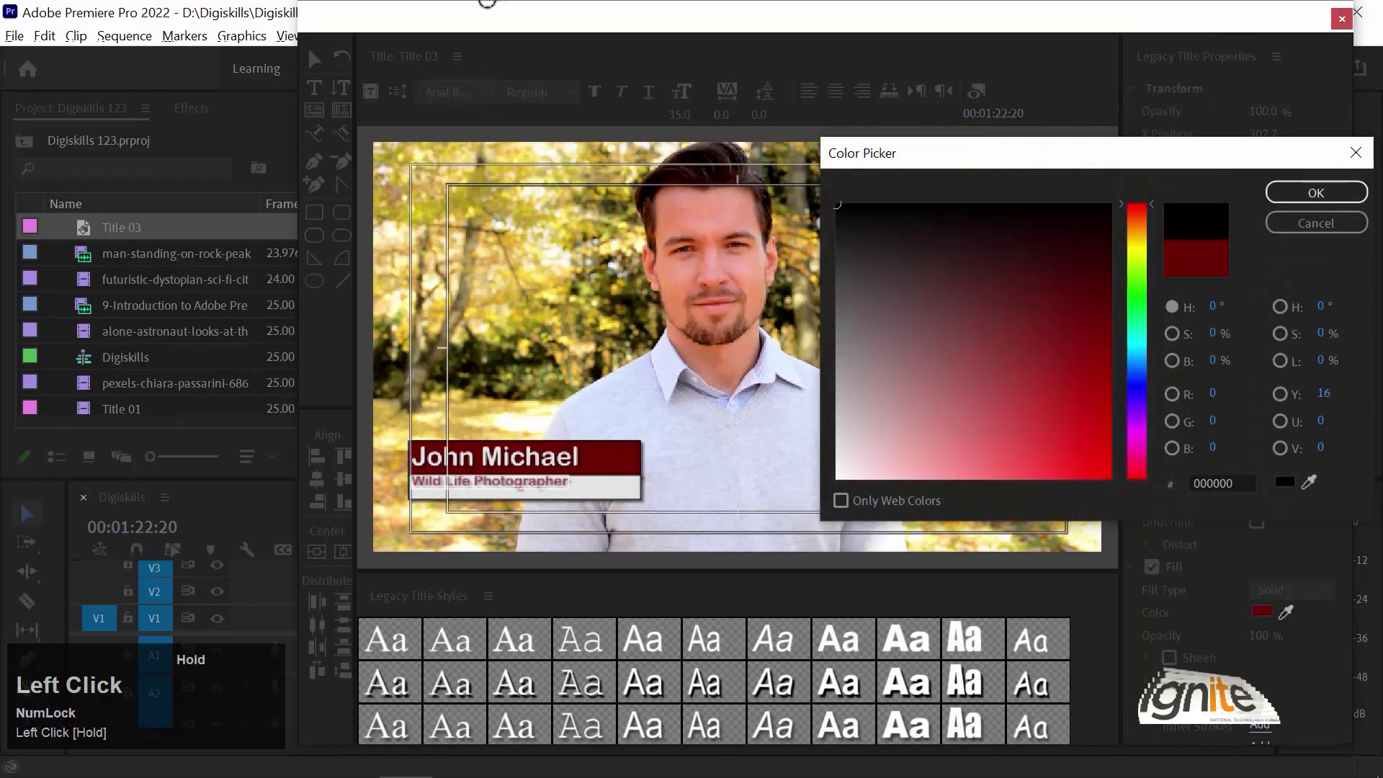
pyautogui.click(1316, 192)
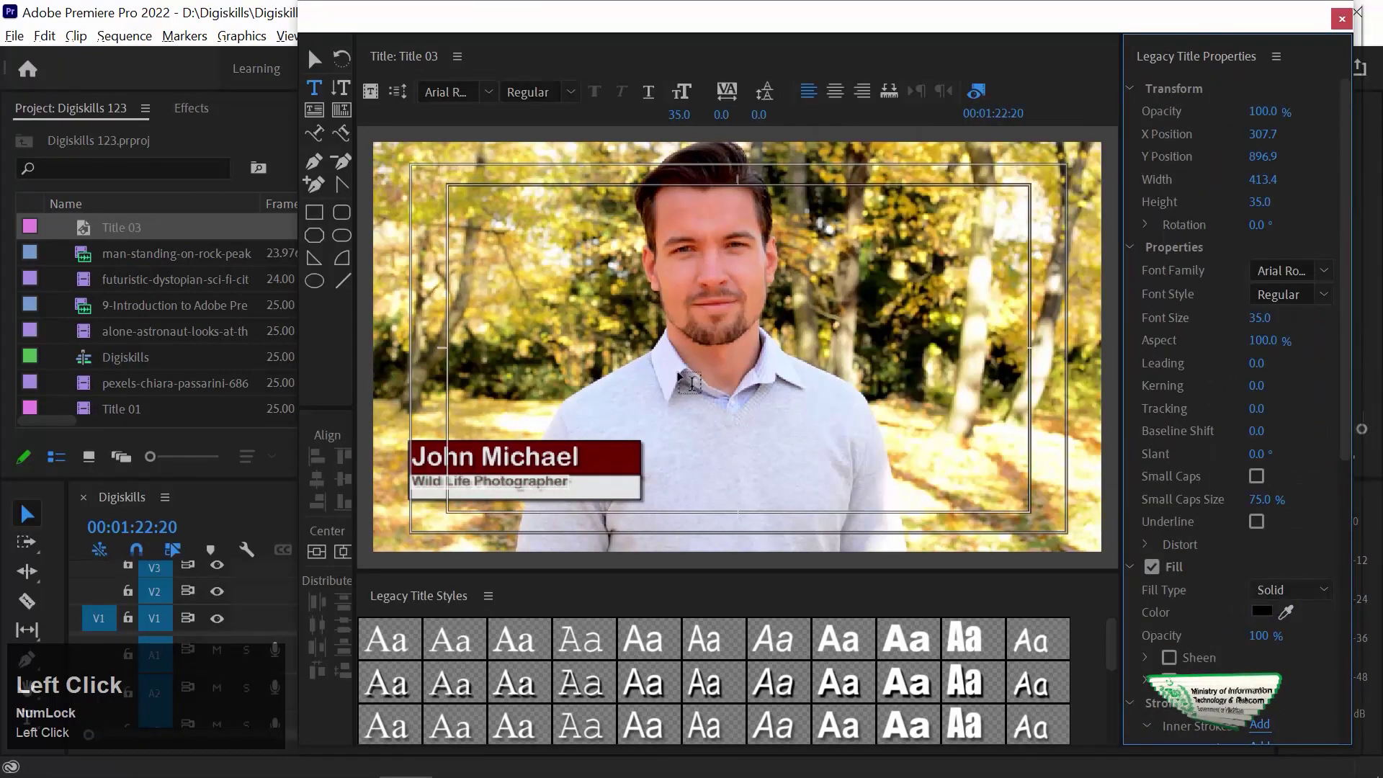
# Step: Nudge the subtitle slightly down within the white bar
pyautogui.click(314, 58)
pyautogui.click(696, 494)
pyautogui.click(560, 486)
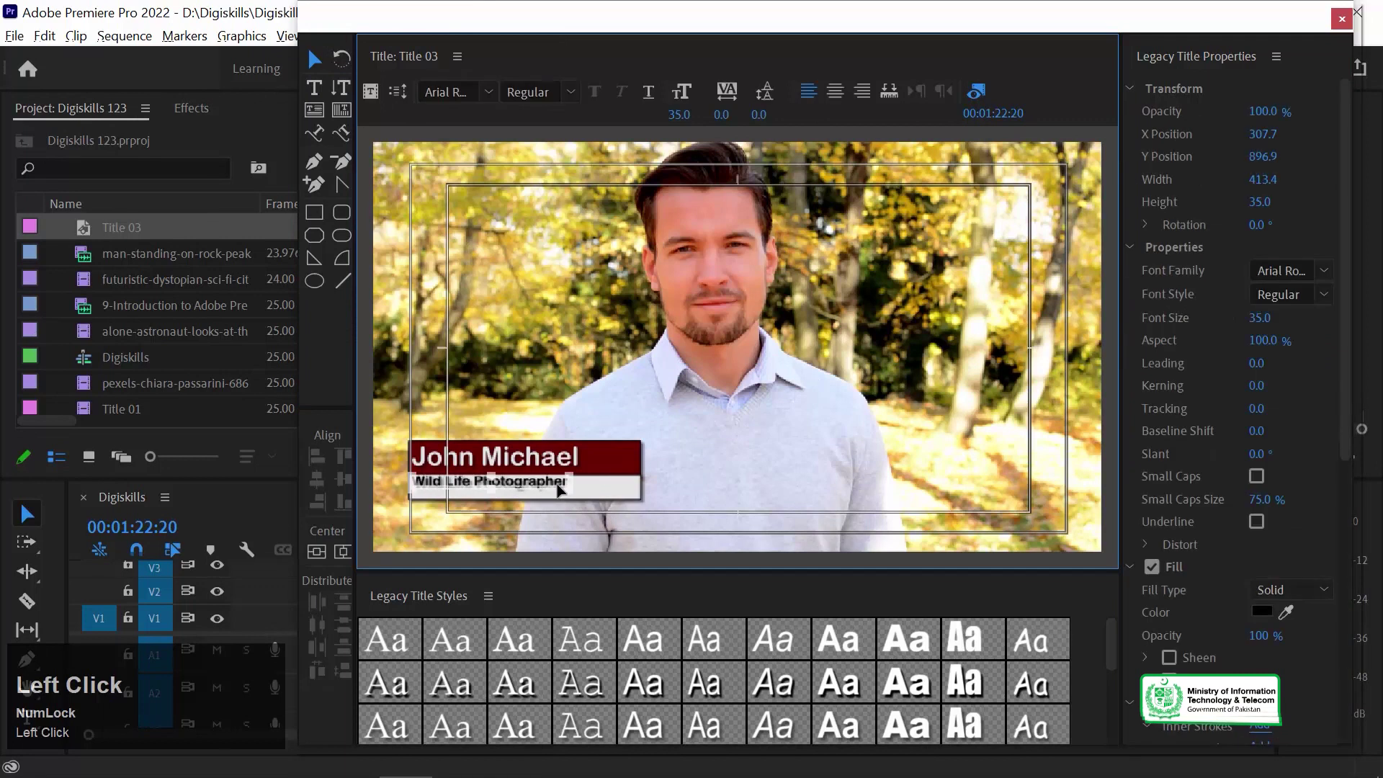
pyautogui.press('Down')
pyautogui.press('Down')
pyautogui.press('Down')
pyautogui.press('Down')
pyautogui.press('Down')
pyautogui.press('Down')
pyautogui.press('Down')
pyautogui.press('Down')
pyautogui.press('Down')
pyautogui.press('Down')
pyautogui.press('Down')
pyautogui.press('Down')
pyautogui.press('Down')
# Step: Narrow the maroon and white bars and nudge them left and up to fit around the text
pyautogui.moveTo(745, 393); pyautogui.dragTo(599, 522)
pyautogui.moveTo(641, 442); pyautogui.dragTo(623, 446)
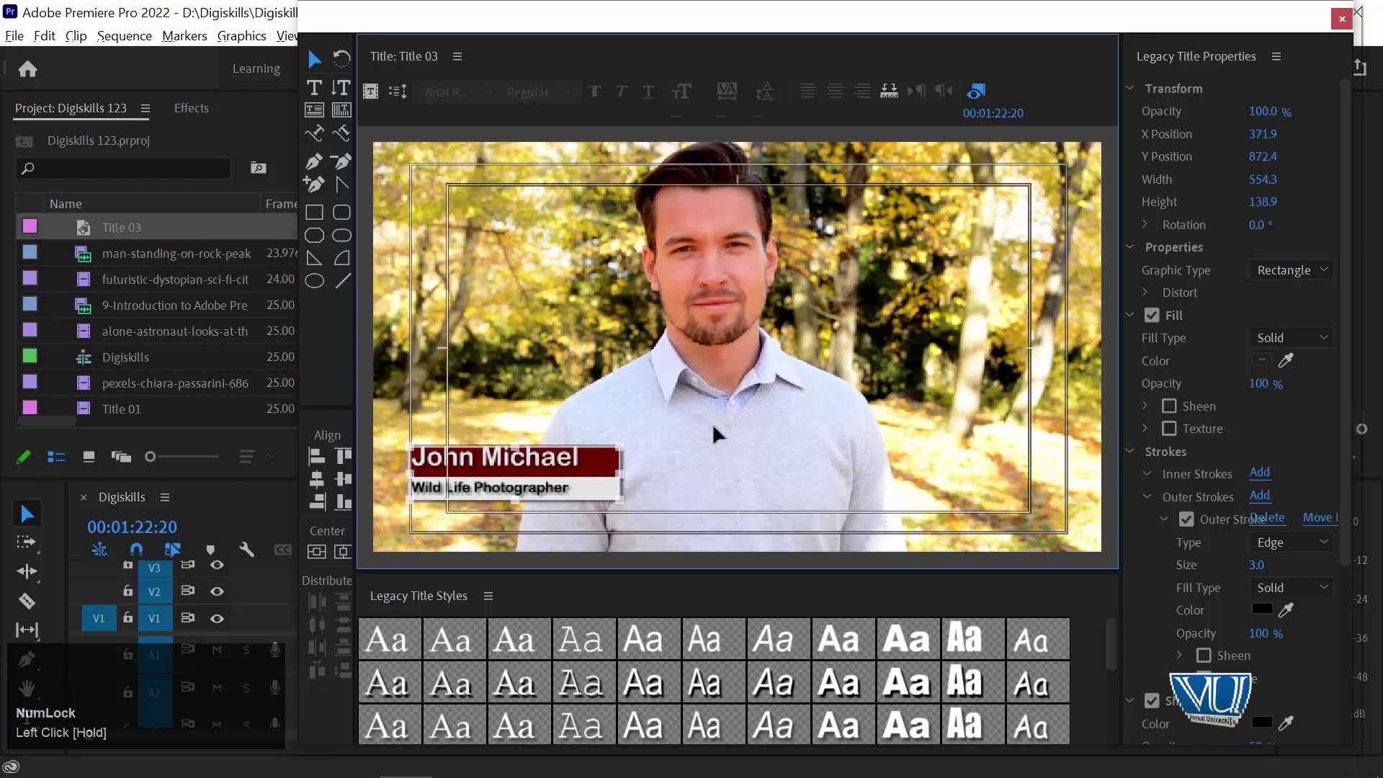
pyautogui.press('Left')
pyautogui.press('Left')
pyautogui.press('Up')
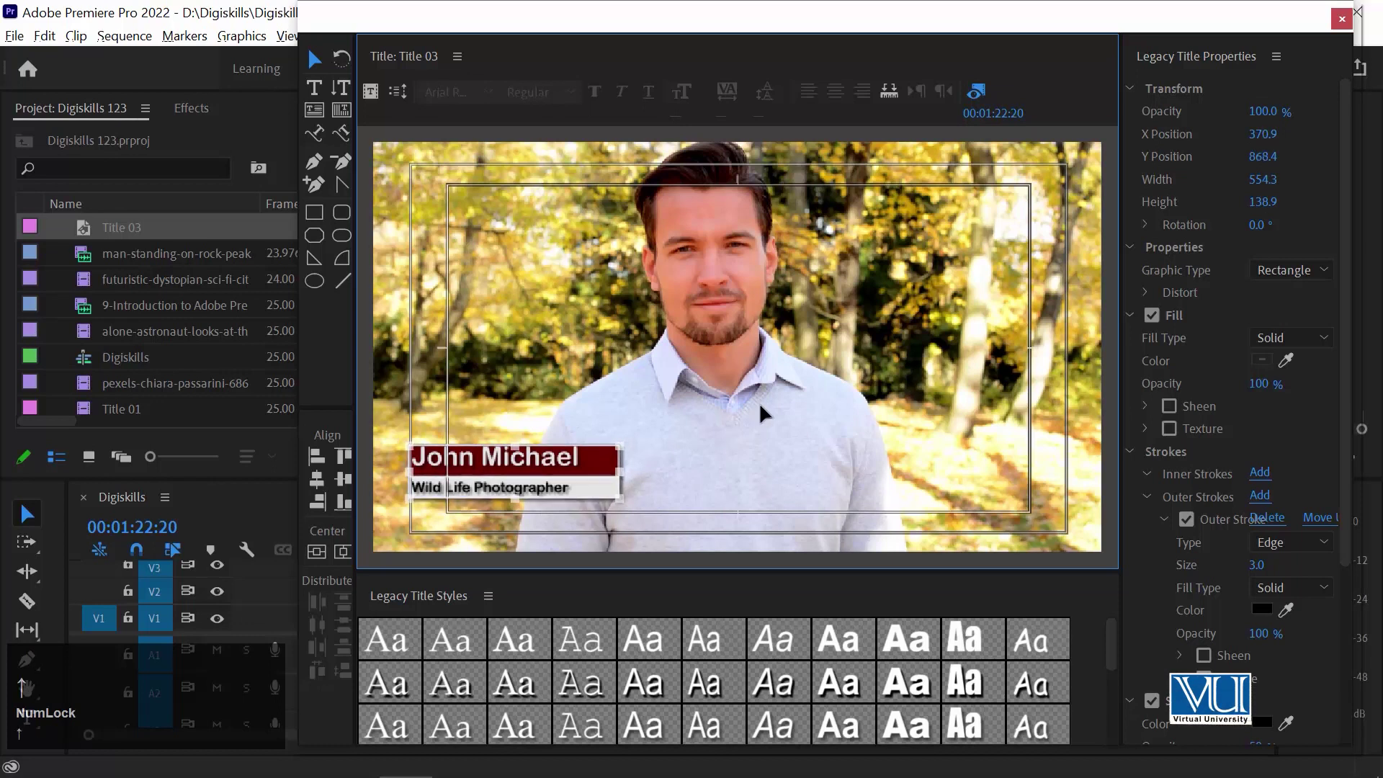
pyautogui.click(716, 364)
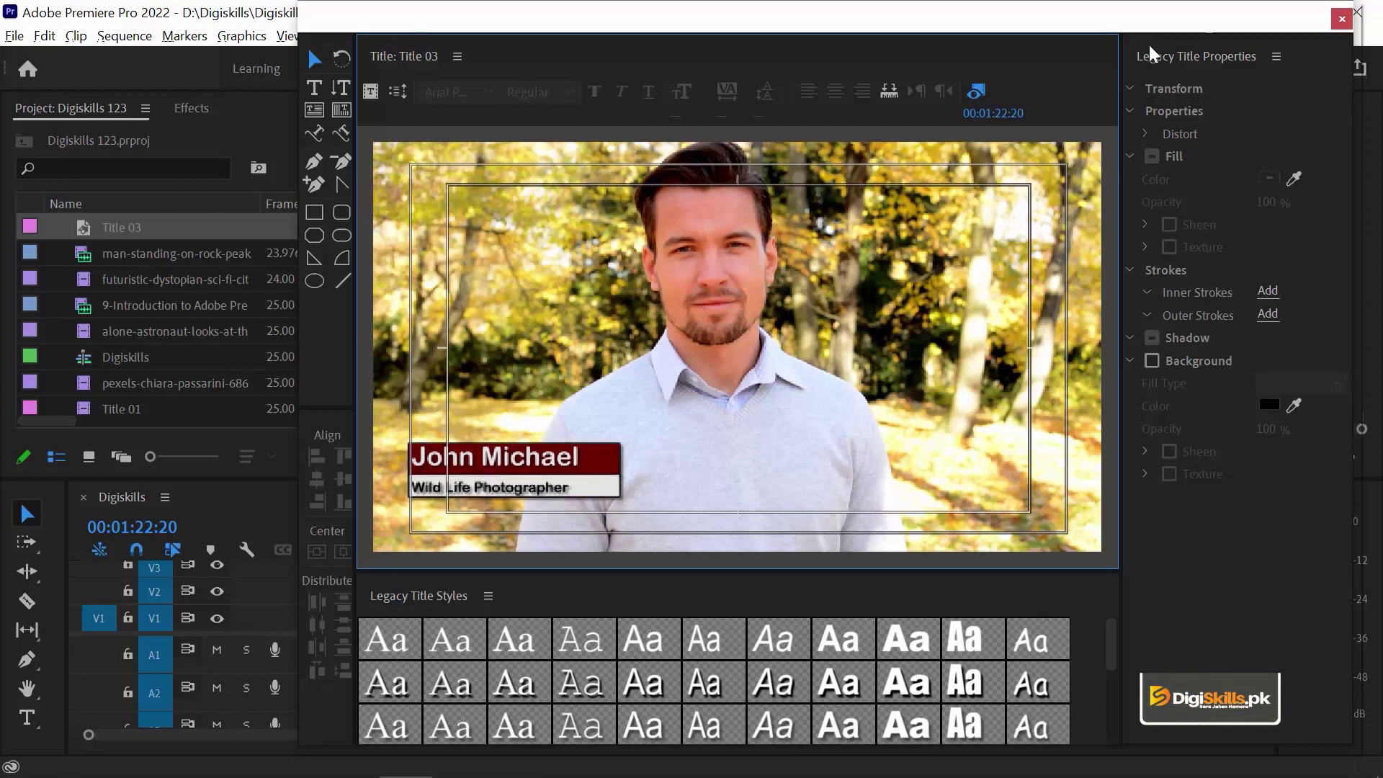
# Step: Place Title 03 on V2 above the interview clip and preview it at 00:01:12:04
pyautogui.click(1341, 19)
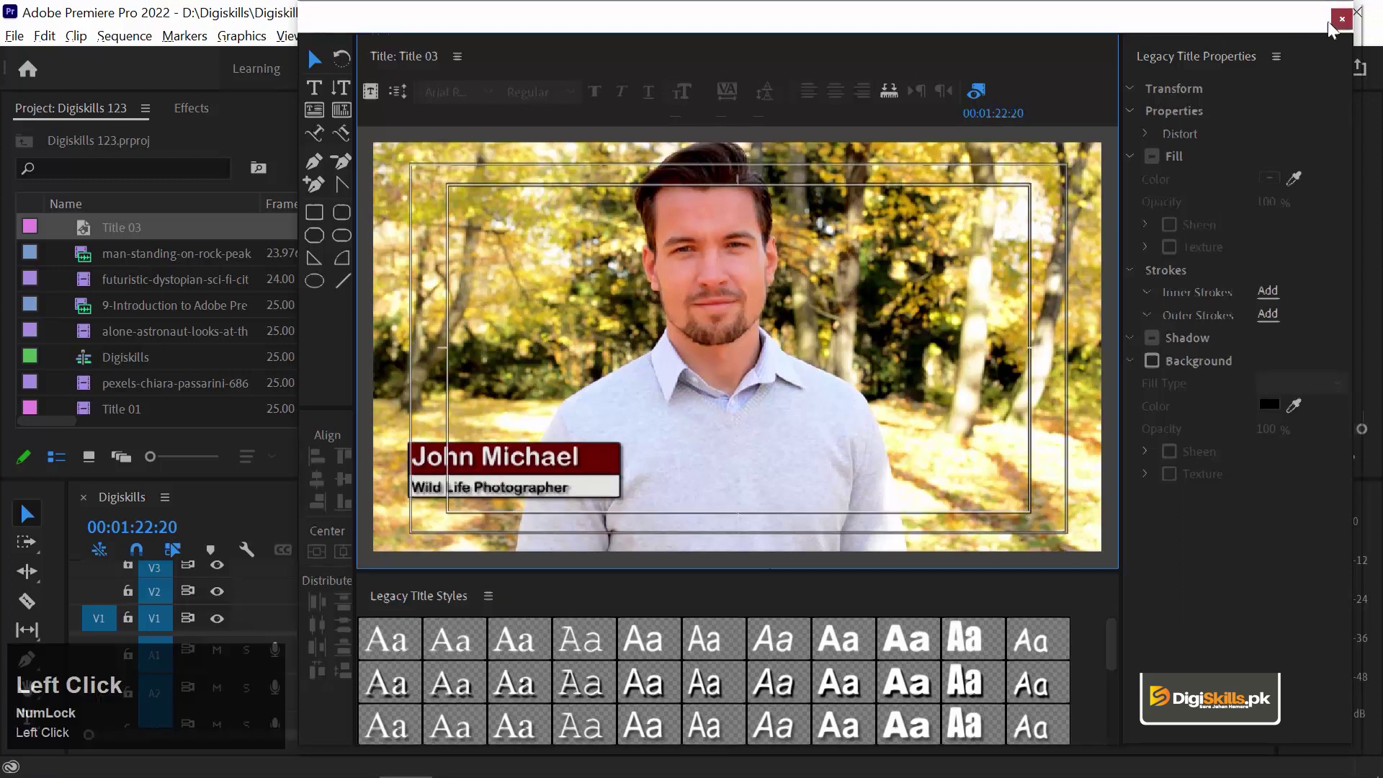
pyautogui.moveTo(76, 223); pyautogui.dragTo(708, 580)
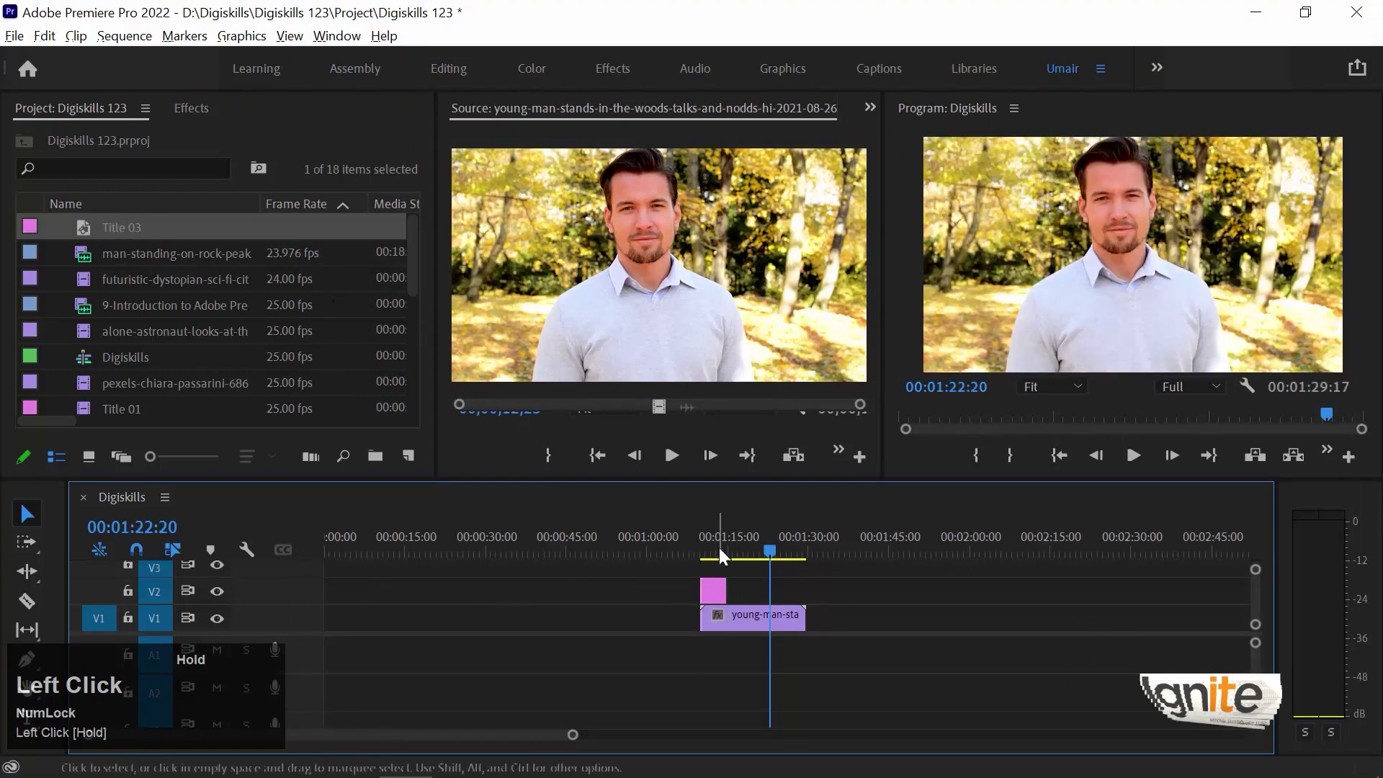
pyautogui.click(713, 540)
pyautogui.press('=')
pyautogui.press('=')
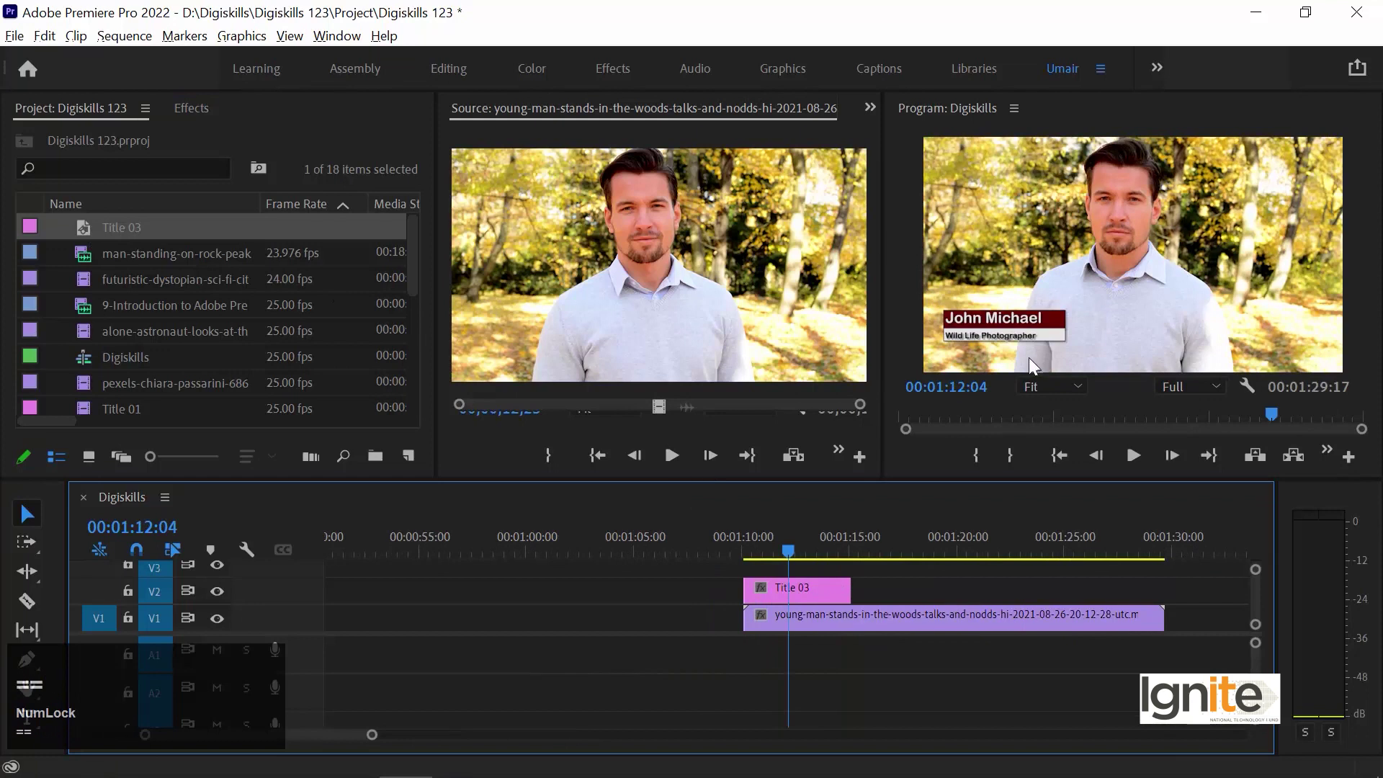
pyautogui.press('`')
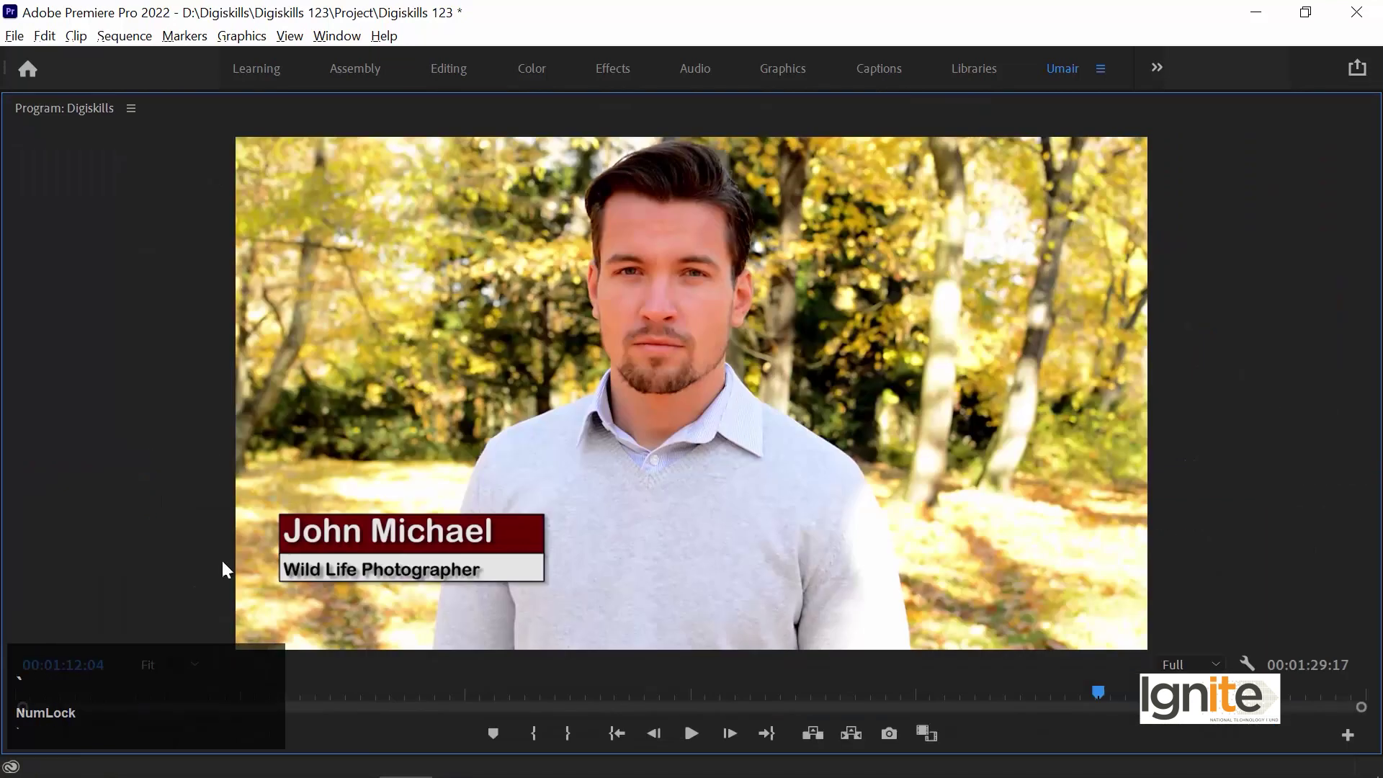
pyautogui.press('`')
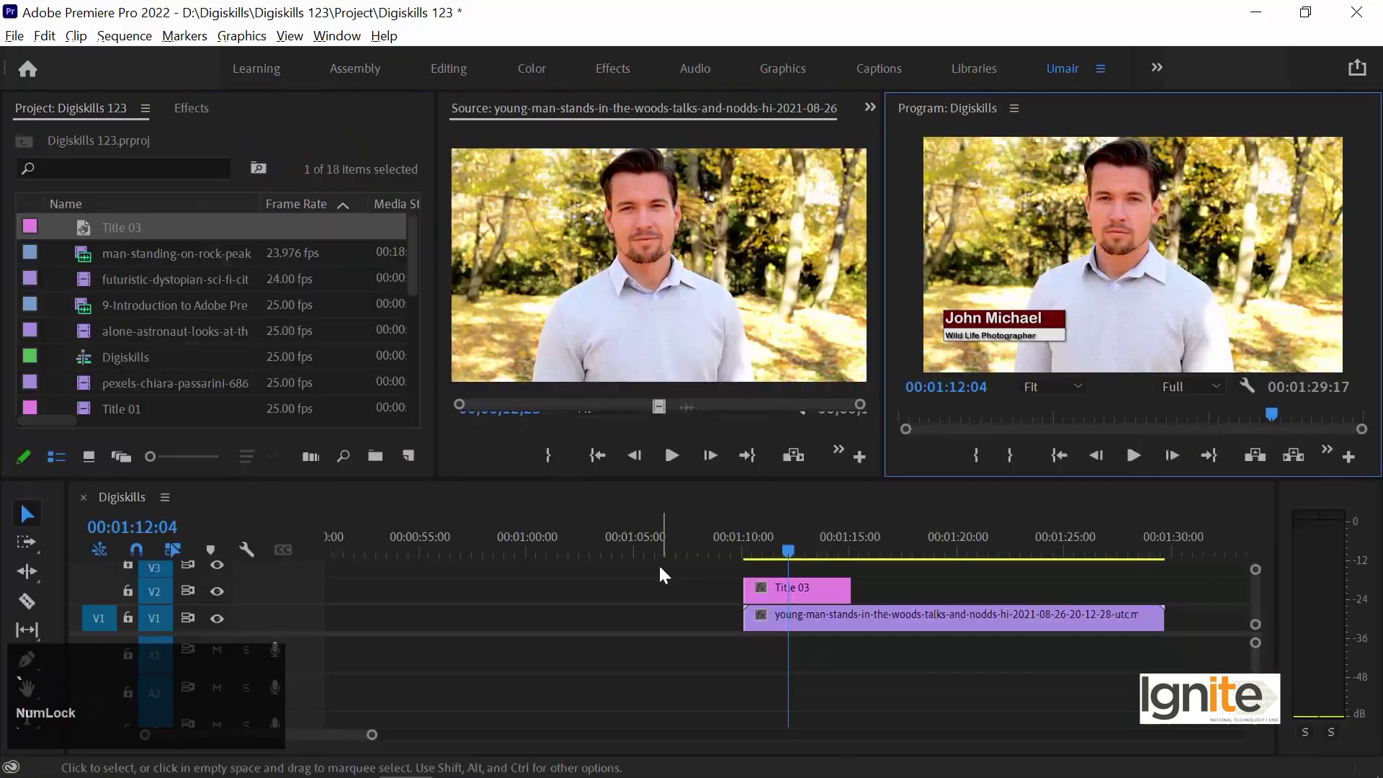
# Step: Shift Title 03's lower-third group right to X 400.9 and start the clip slightly later on V2
pyautogui.doubleClick(814, 585)
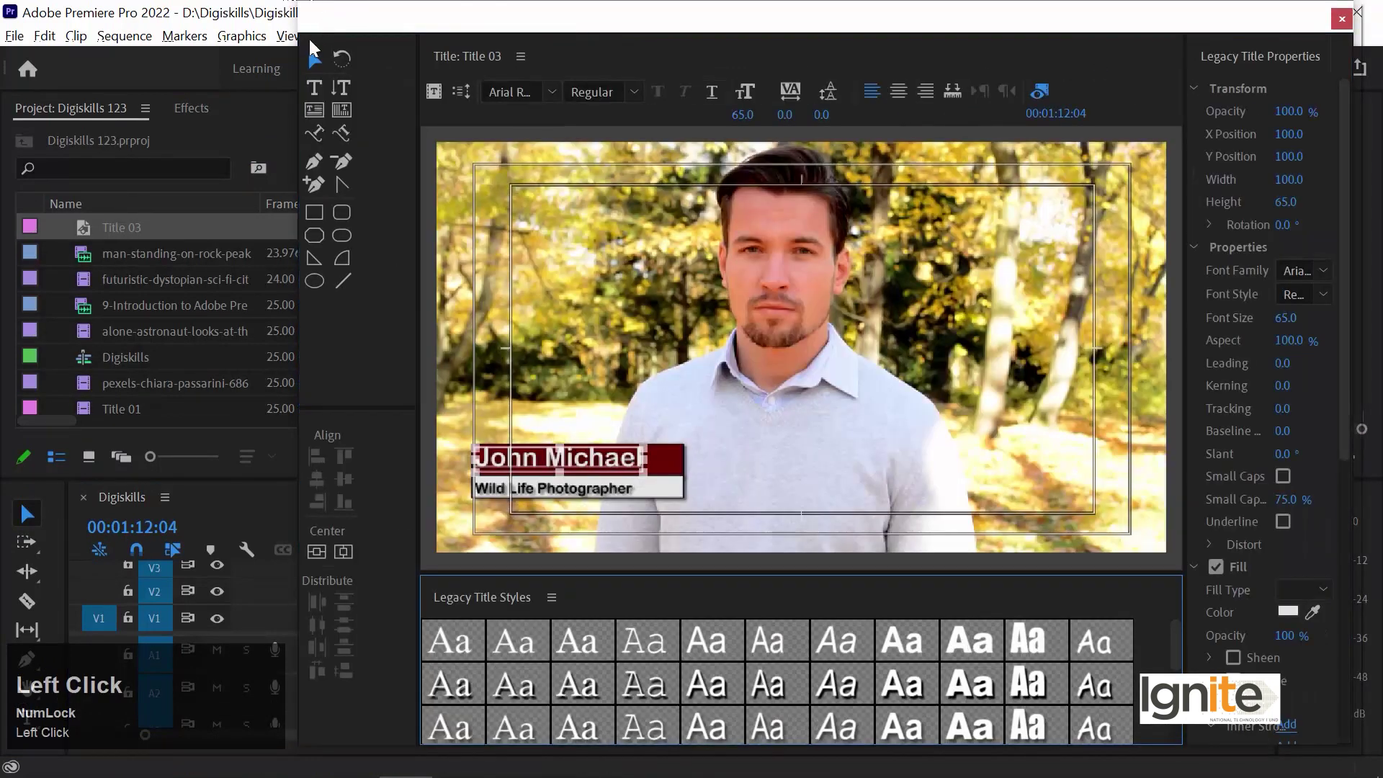
pyautogui.moveTo(901, 366); pyautogui.dragTo(497, 535)
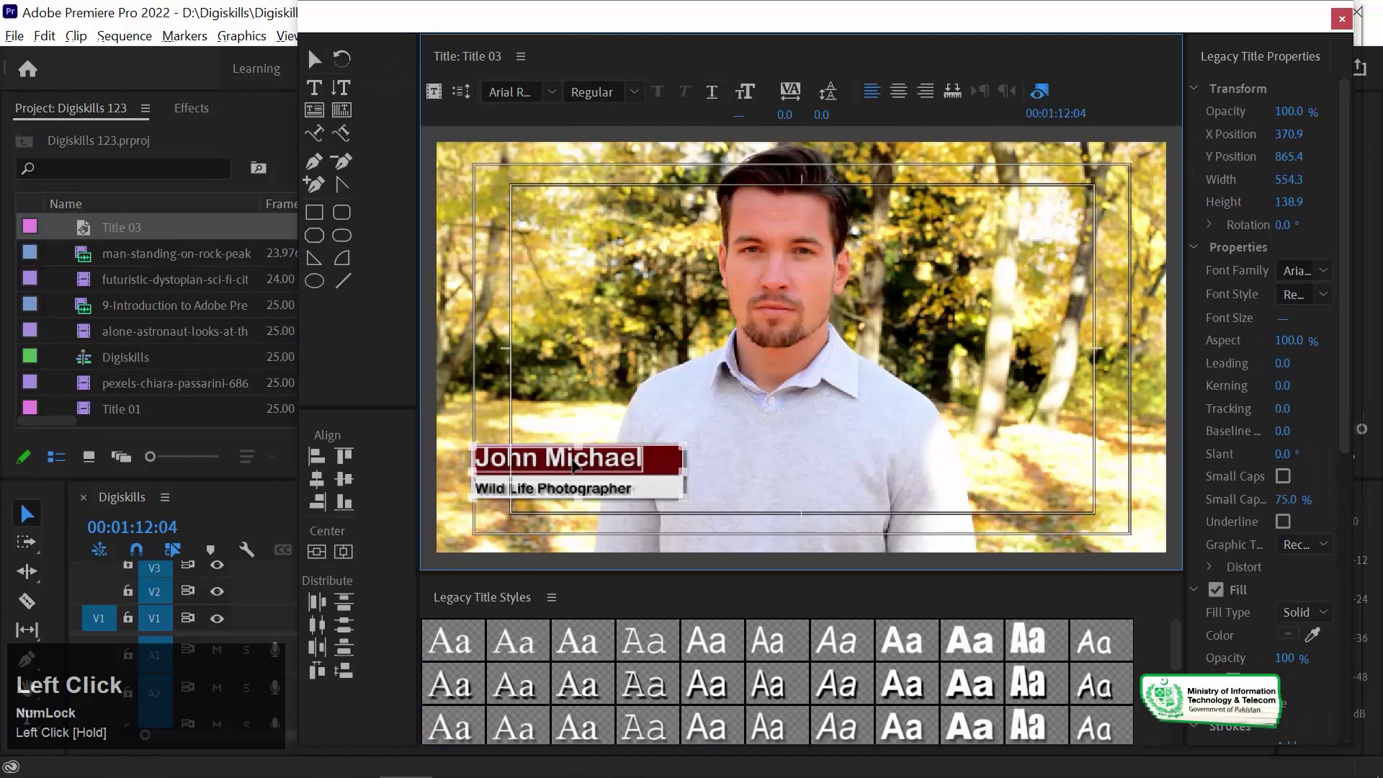
pyautogui.moveTo(575, 467); pyautogui.dragTo(581, 467)
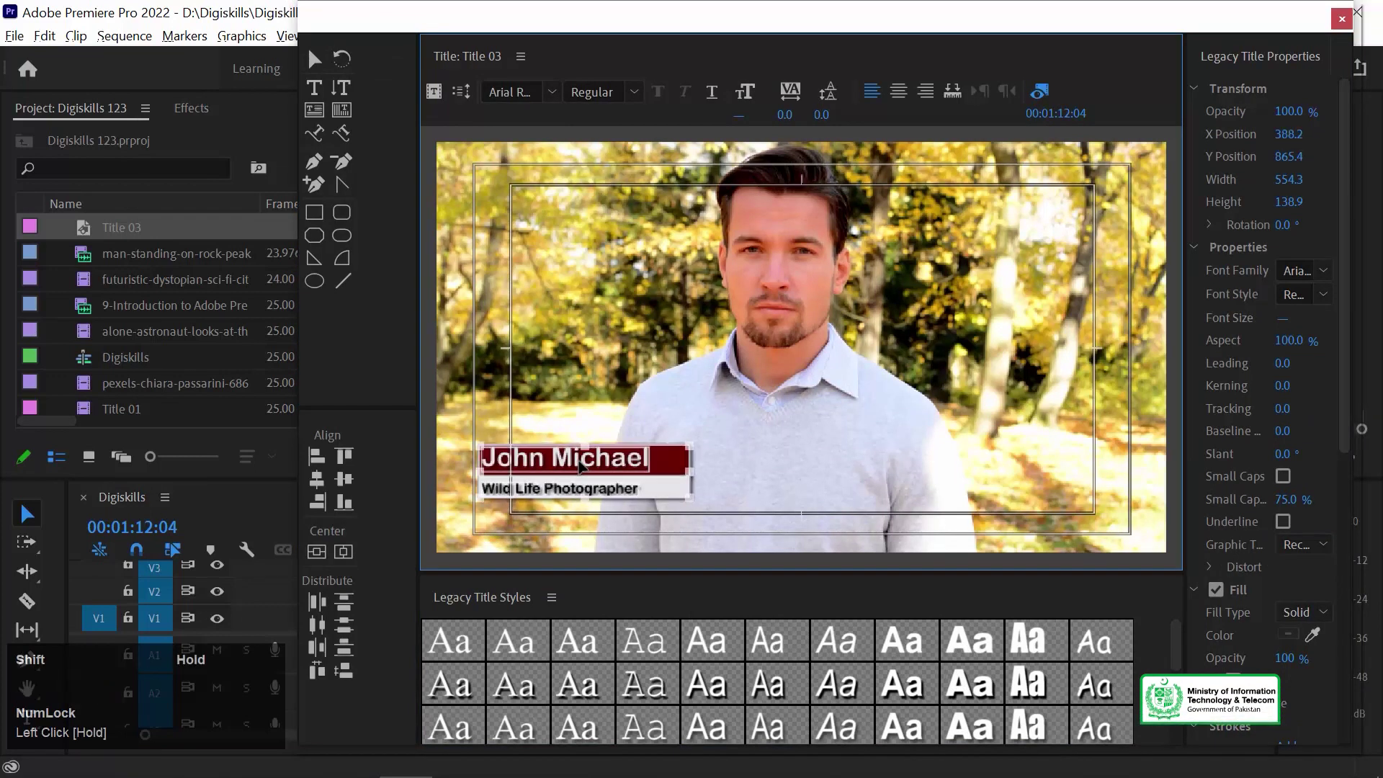
pyautogui.hotkey('ctrl', 'z')
pyautogui.moveTo(1287, 143); pyautogui.dragTo(1309, 144)
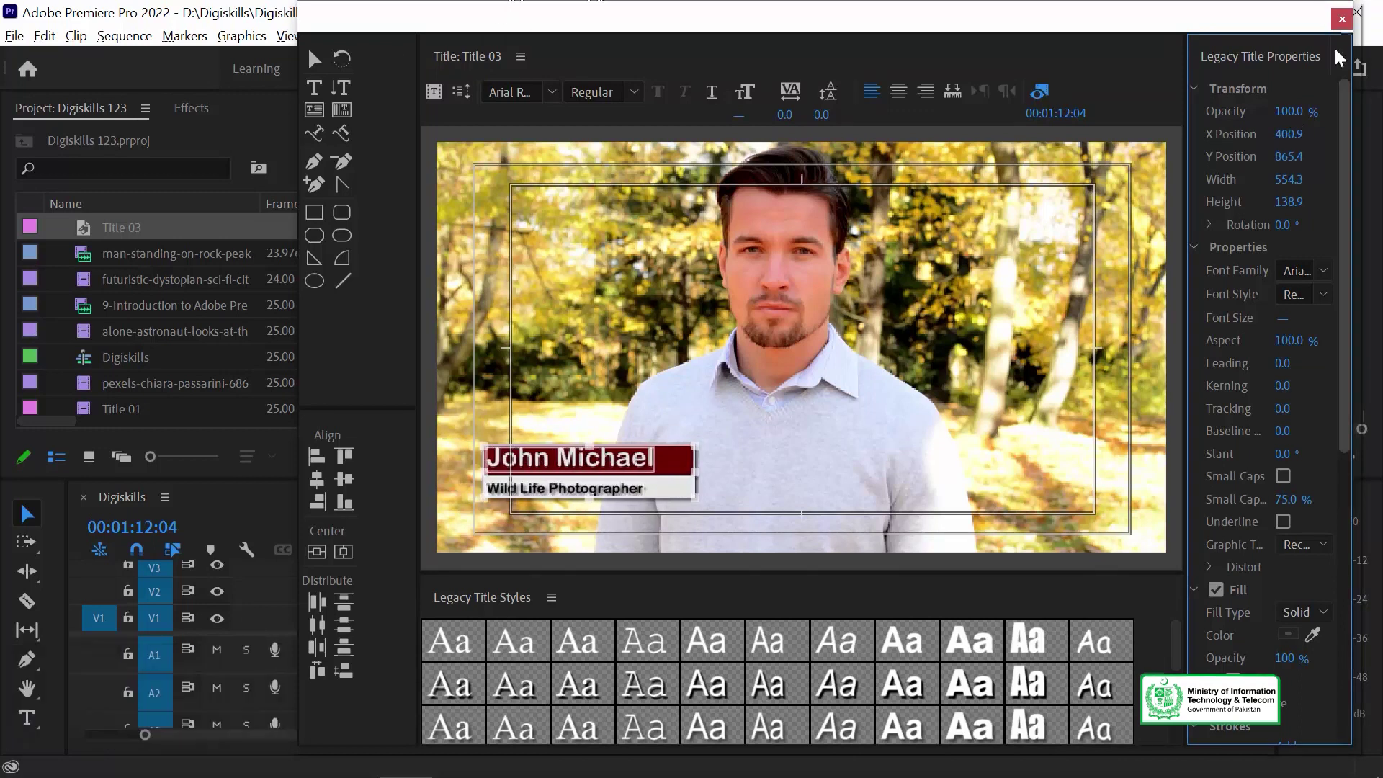
pyautogui.click(1342, 18)
pyautogui.moveTo(812, 589); pyautogui.dragTo(857, 590)
pyautogui.press('Up')
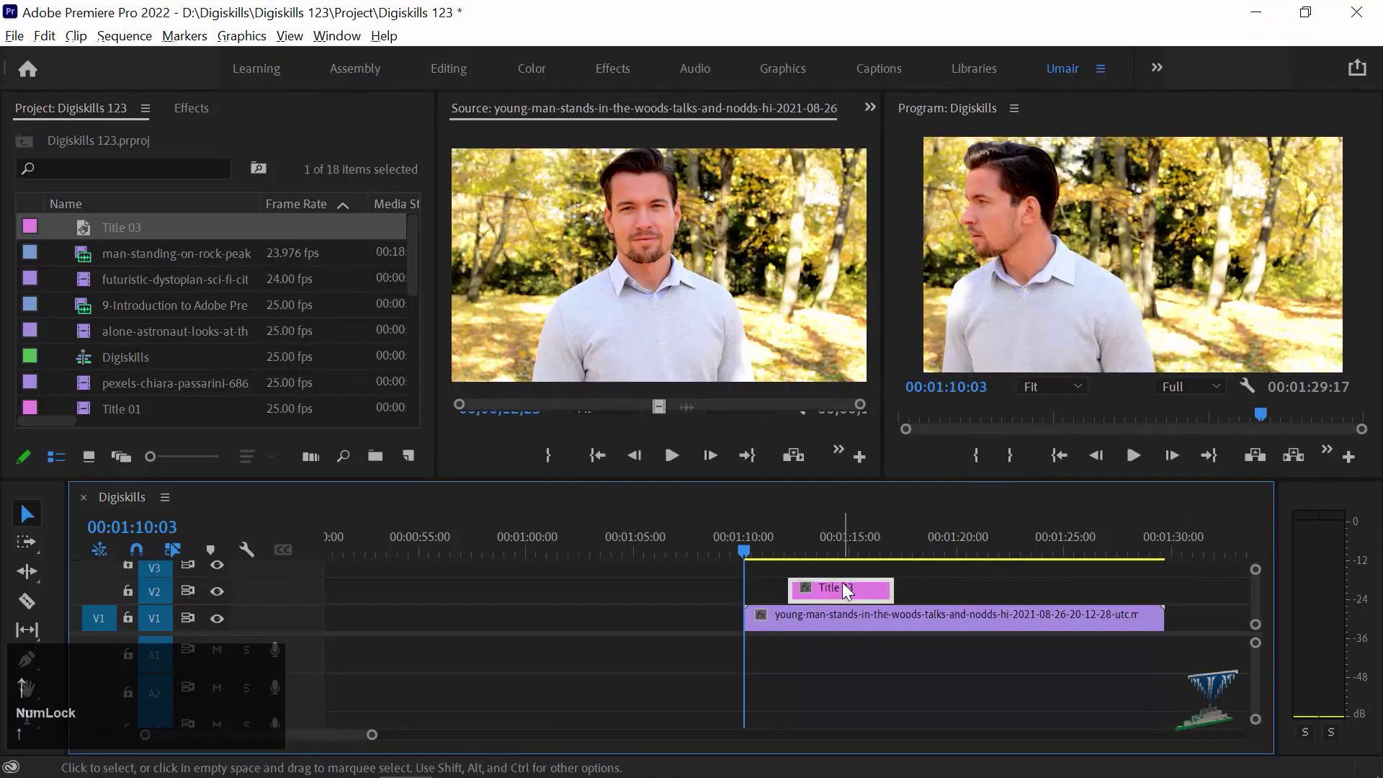
pyautogui.click(778, 546)
pyautogui.press('space')
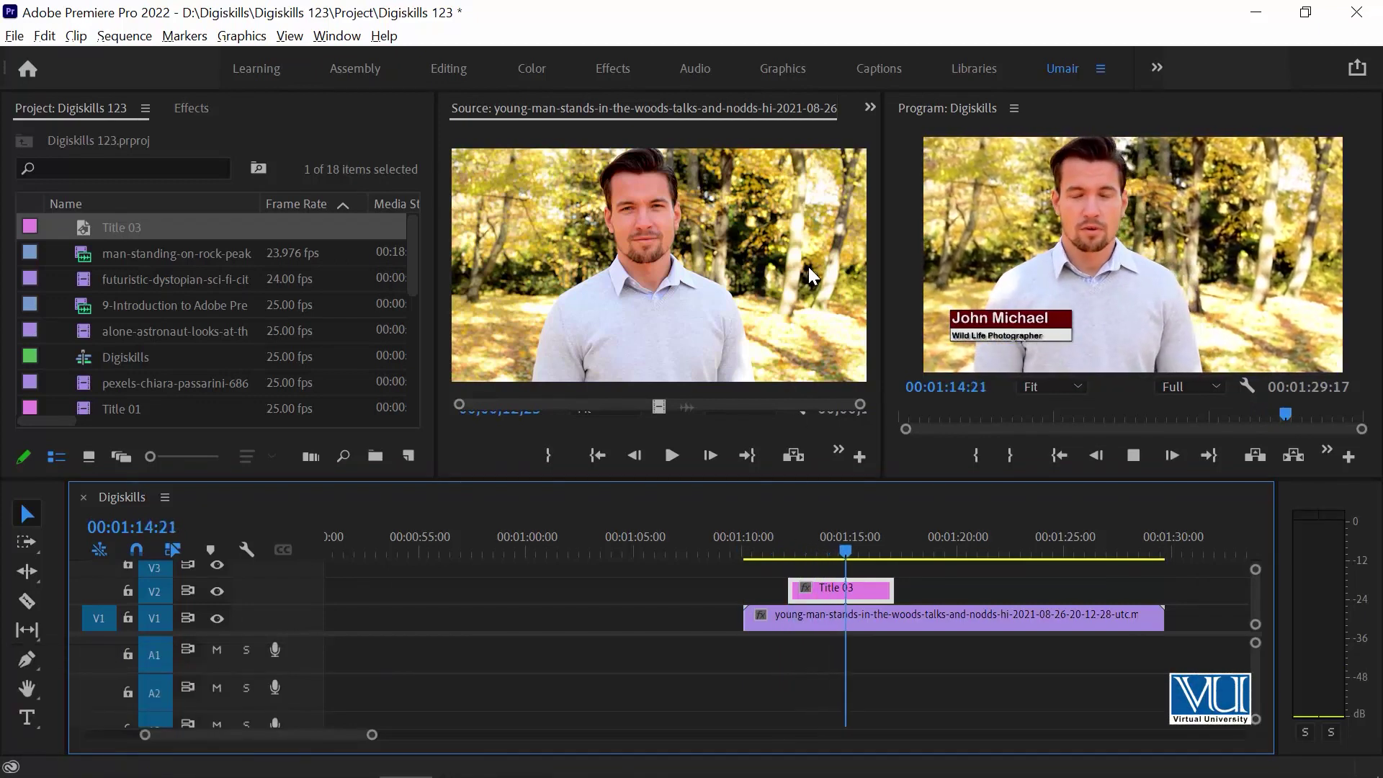
pyautogui.press('space')
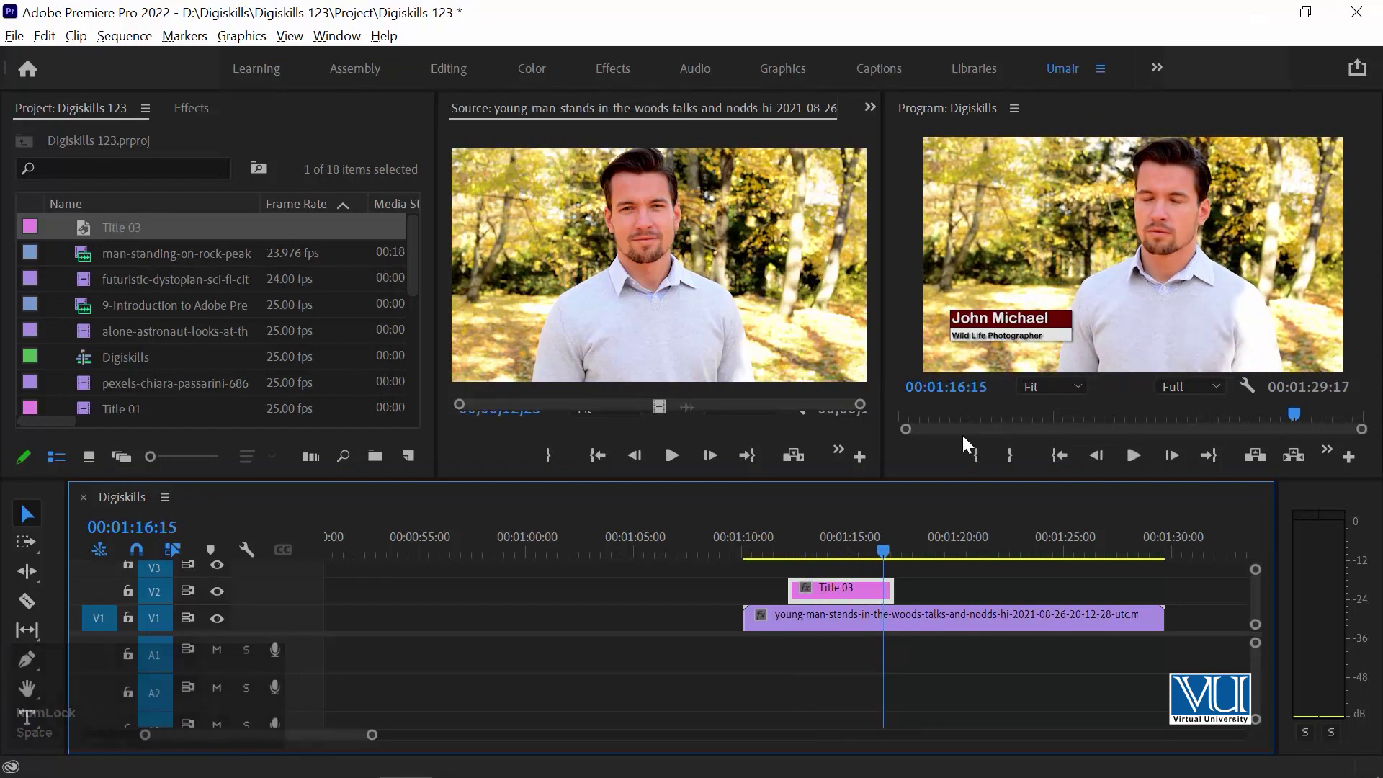
pyautogui.press('Up')
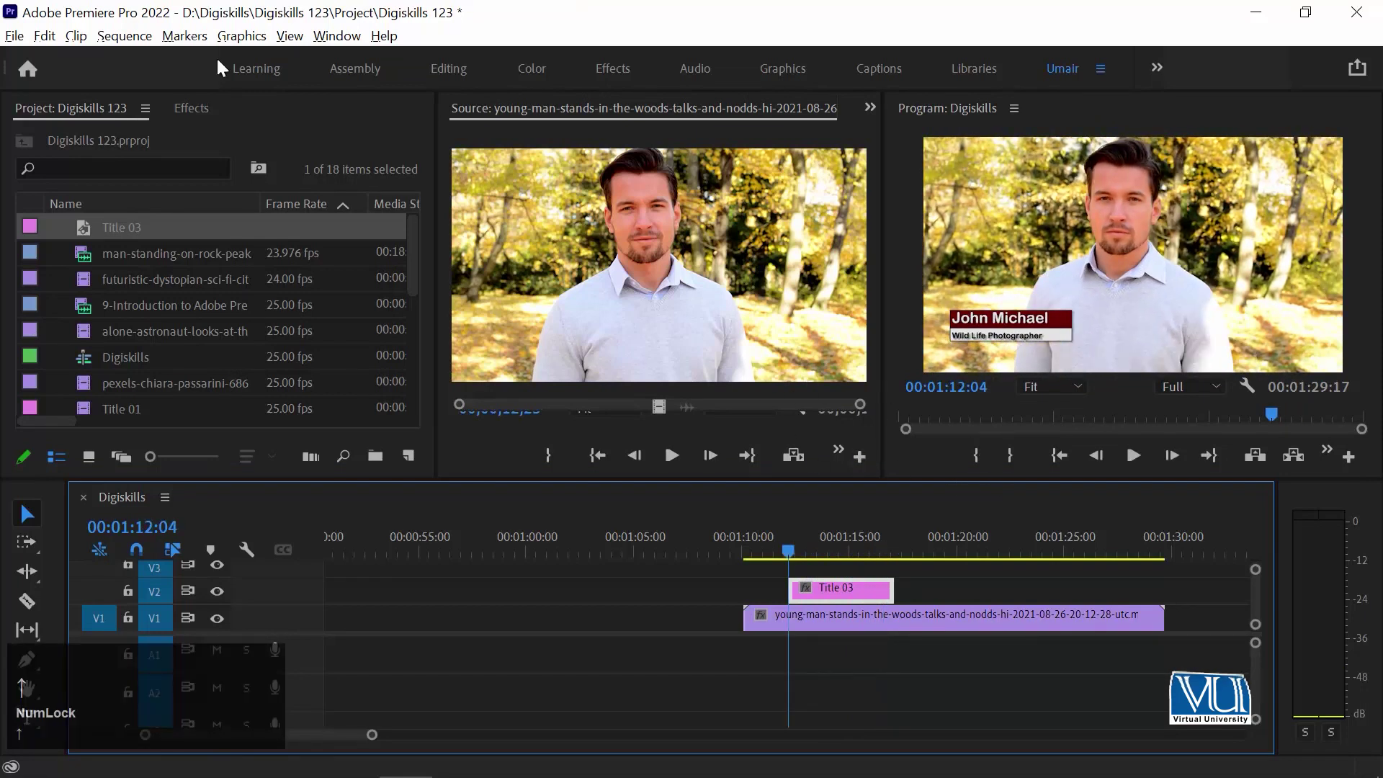
# Step: Apply the Slide > Push transition to the start of Title 03 and preview it
pyautogui.click(191, 108)
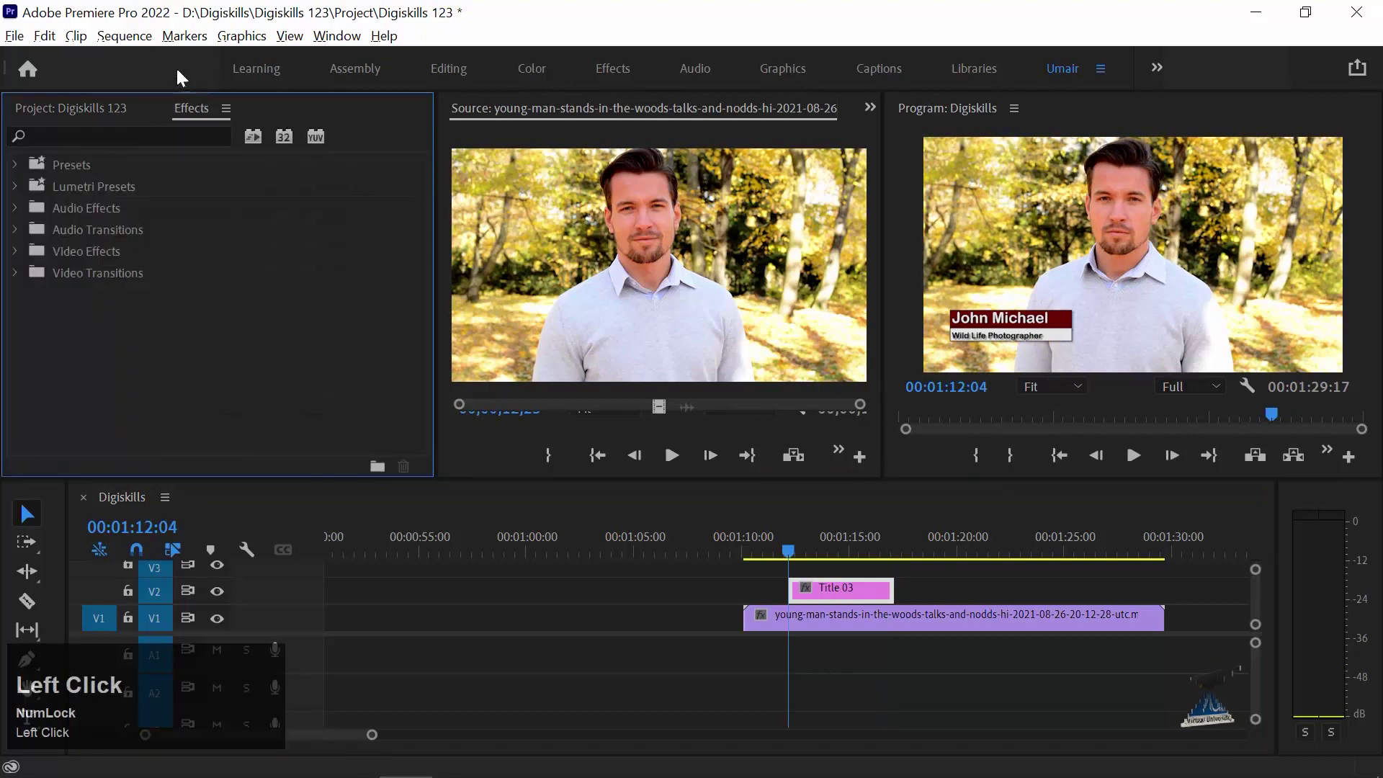
pyautogui.click(15, 249)
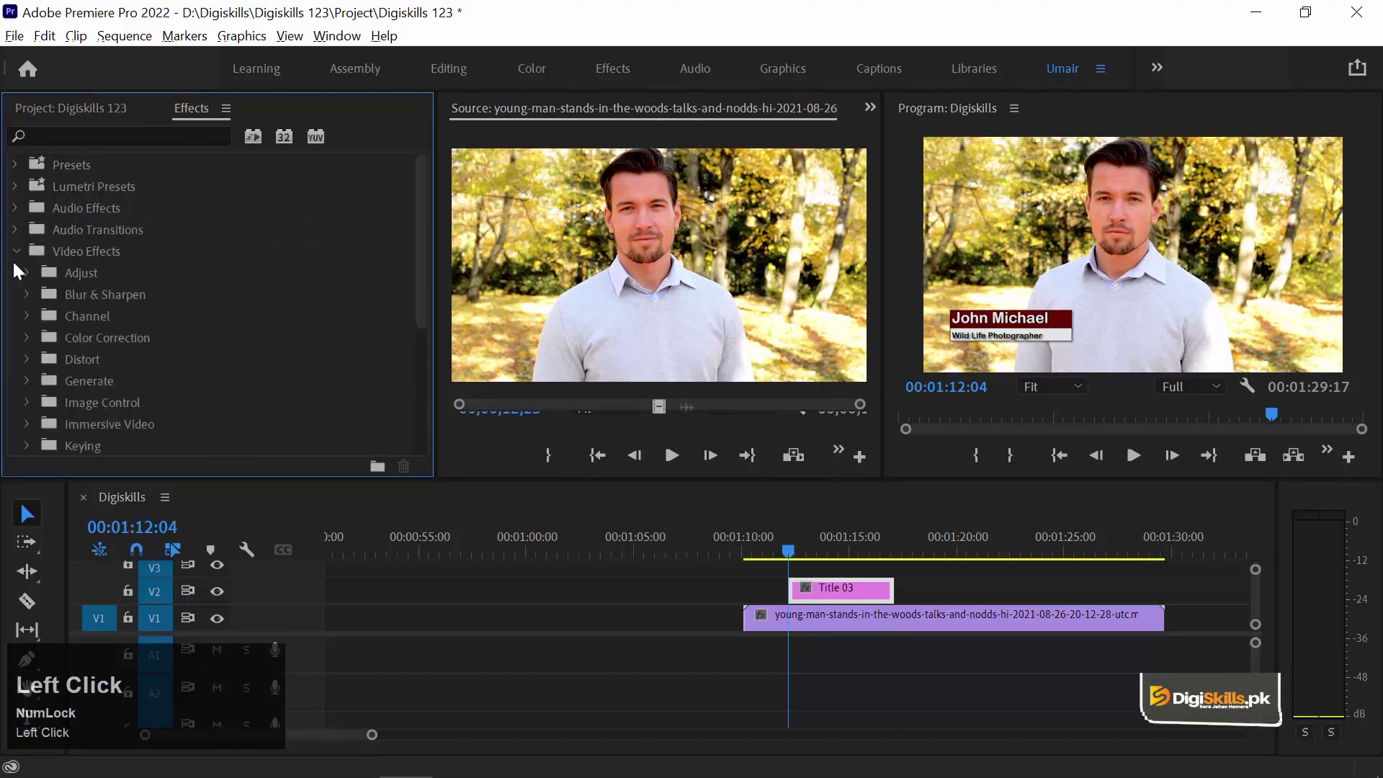
pyautogui.click(16, 252)
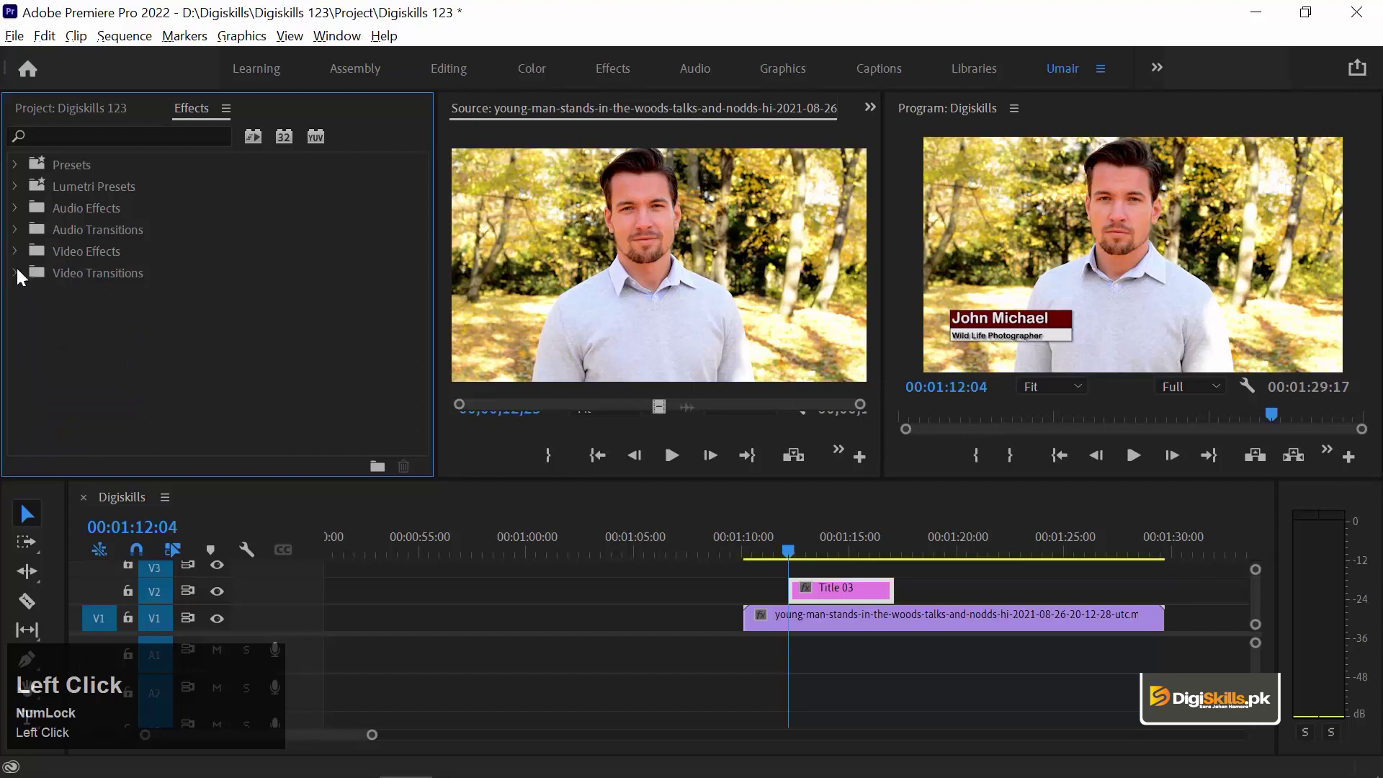
pyautogui.click(15, 272)
pyautogui.scroll(-1, 22, 397)
pyautogui.click(26, 401)
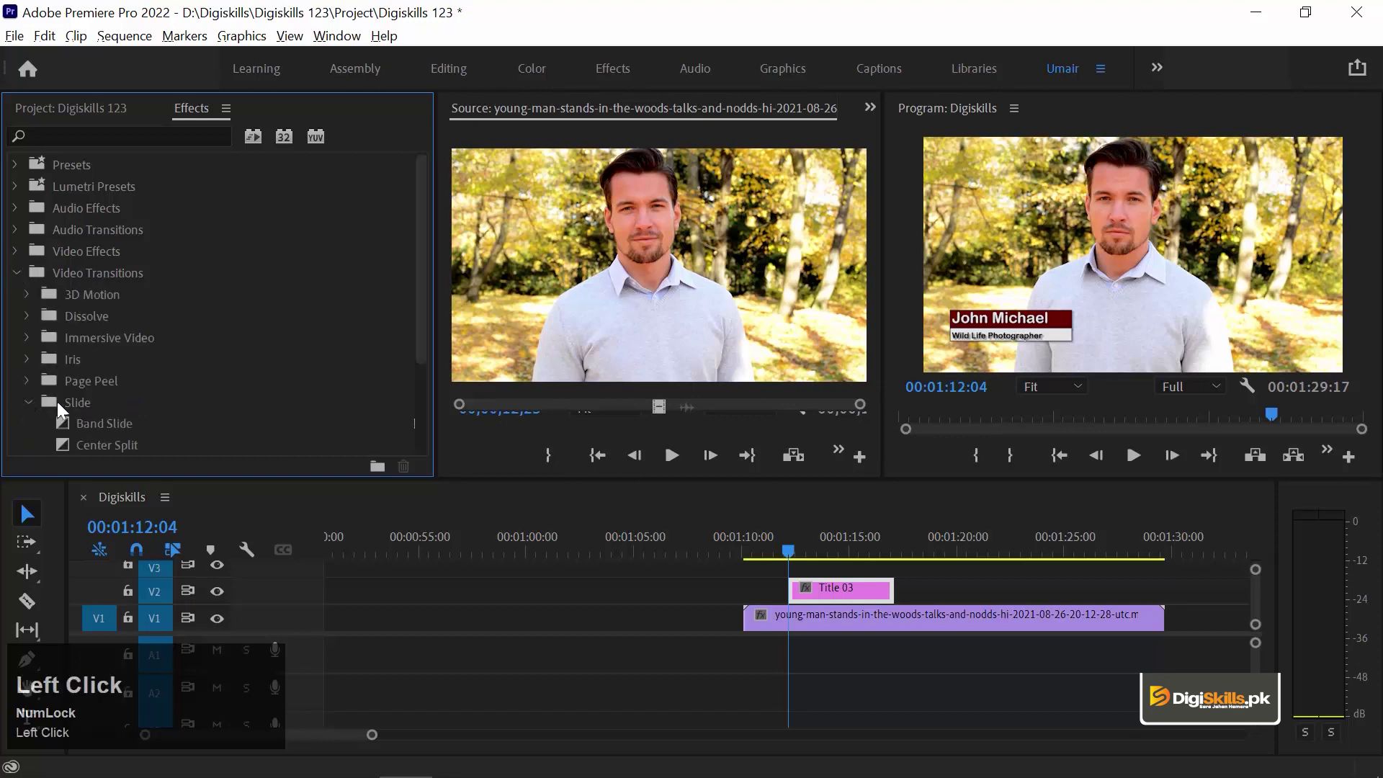
pyautogui.scroll(-3, 137, 418)
pyautogui.moveTo(63, 357); pyautogui.dragTo(798, 586)
pyautogui.press('space')
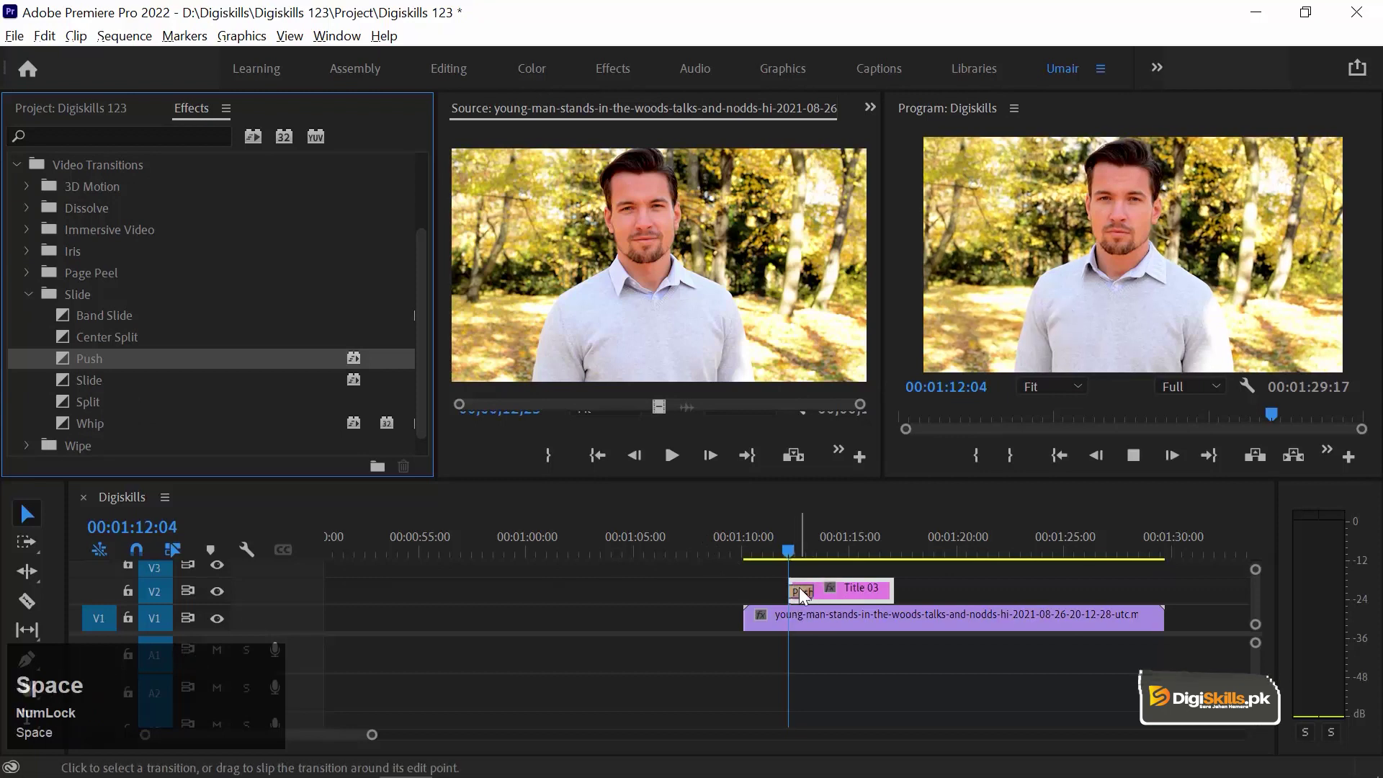
# Step: Shorten the Push transition's duration and play back to preview the bars sliding in
pyautogui.doubleClick(800, 590)
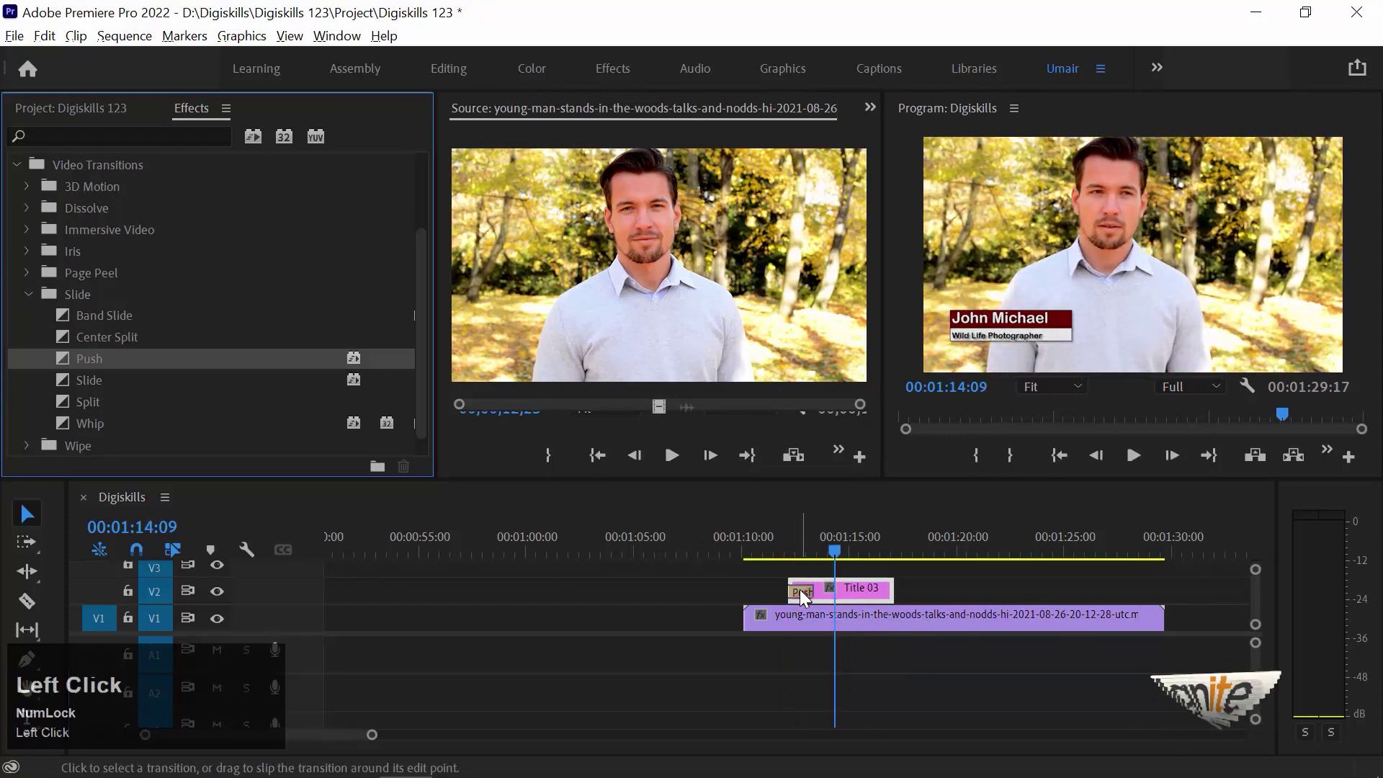
pyautogui.write('15')
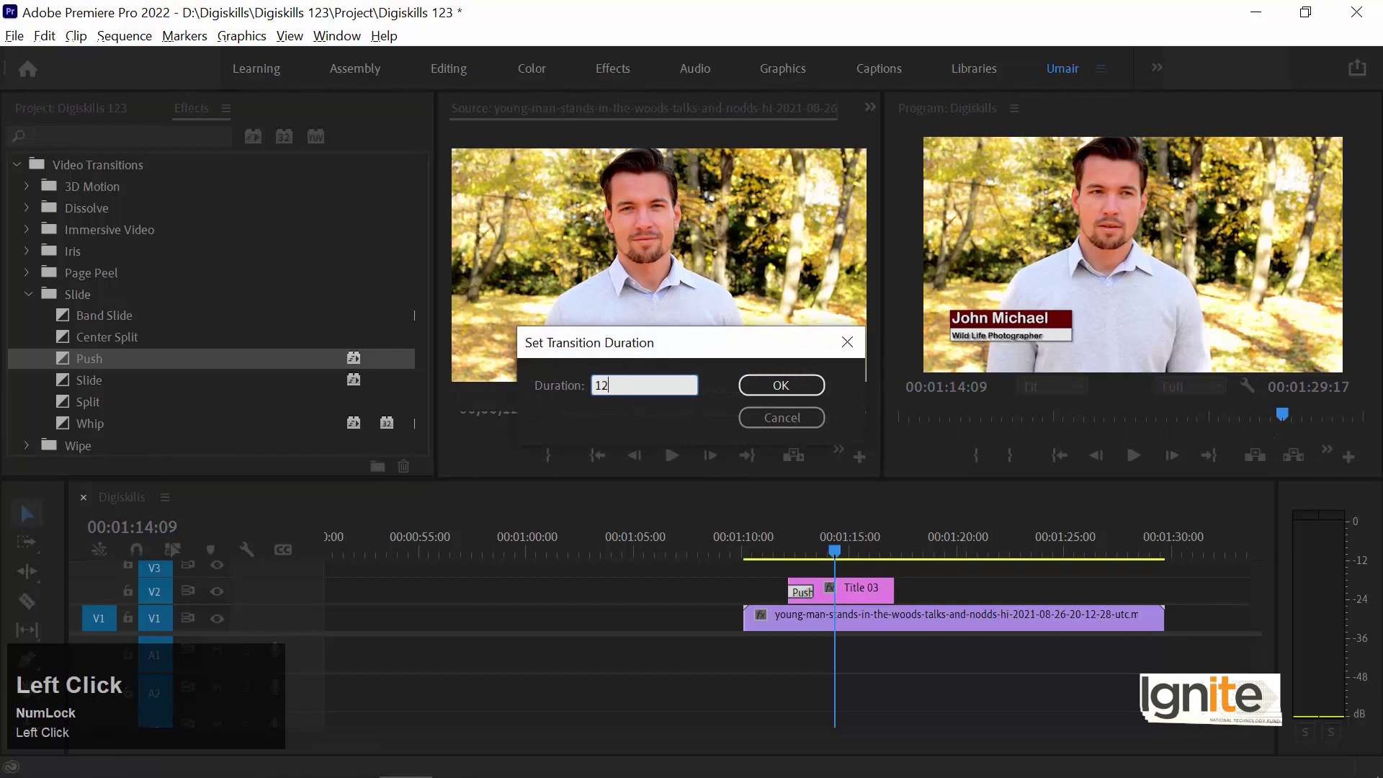
pyautogui.press('Return')
pyautogui.press('Up')
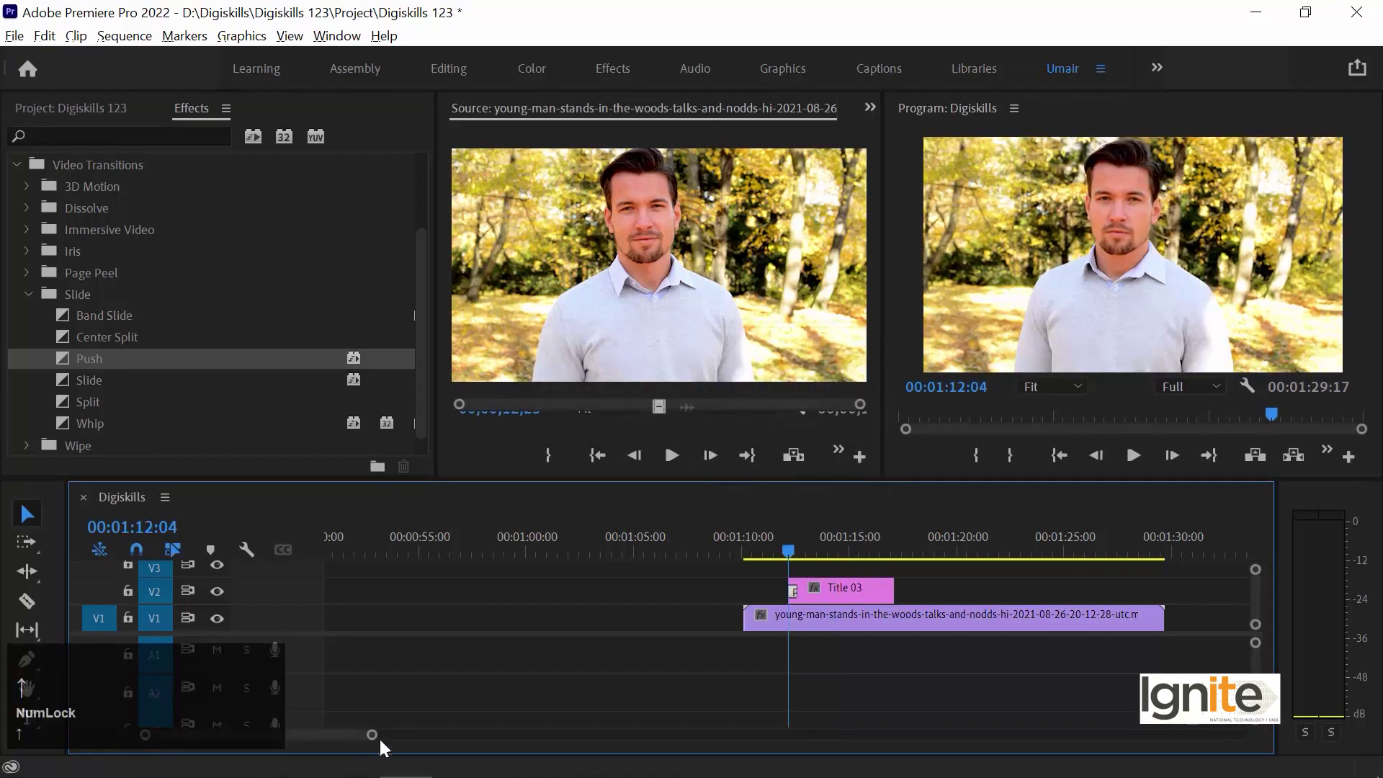
pyautogui.press('space')
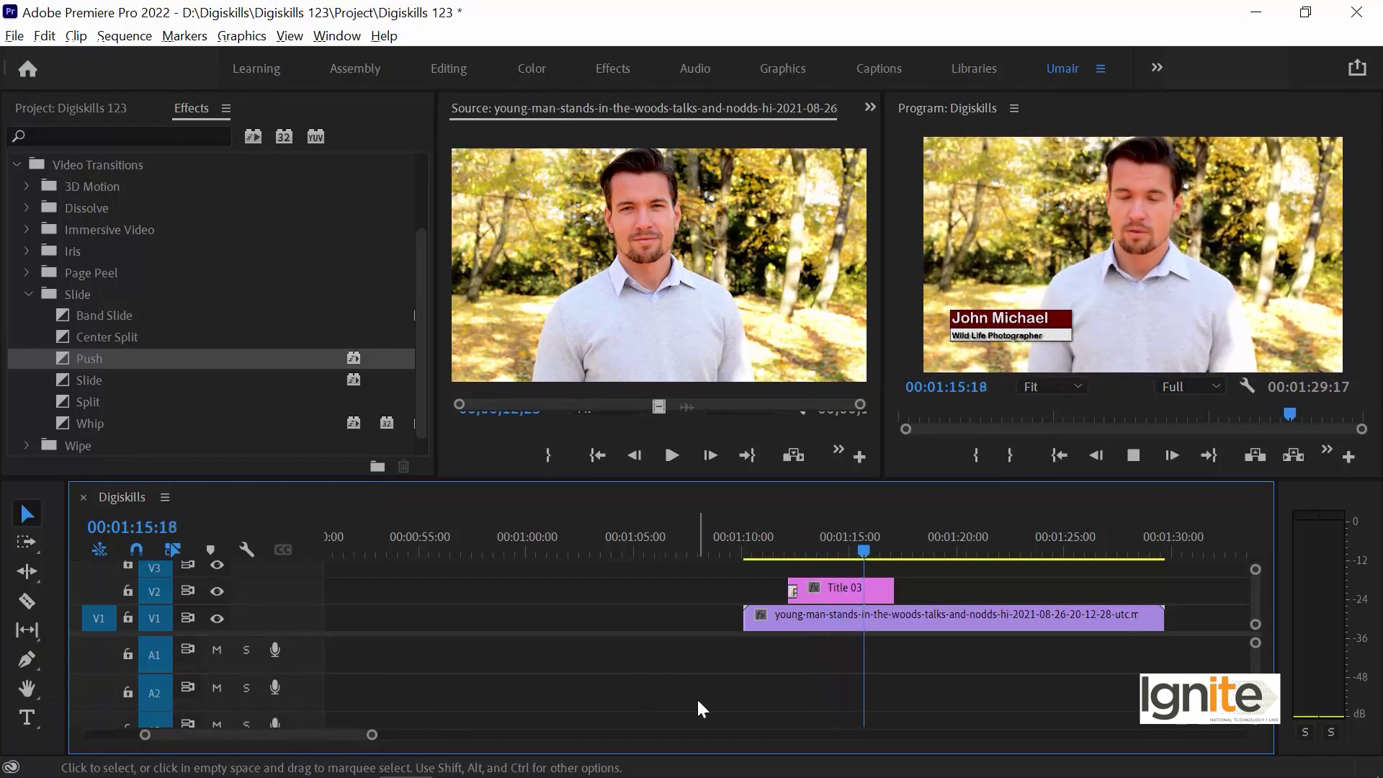
pyautogui.press('space')
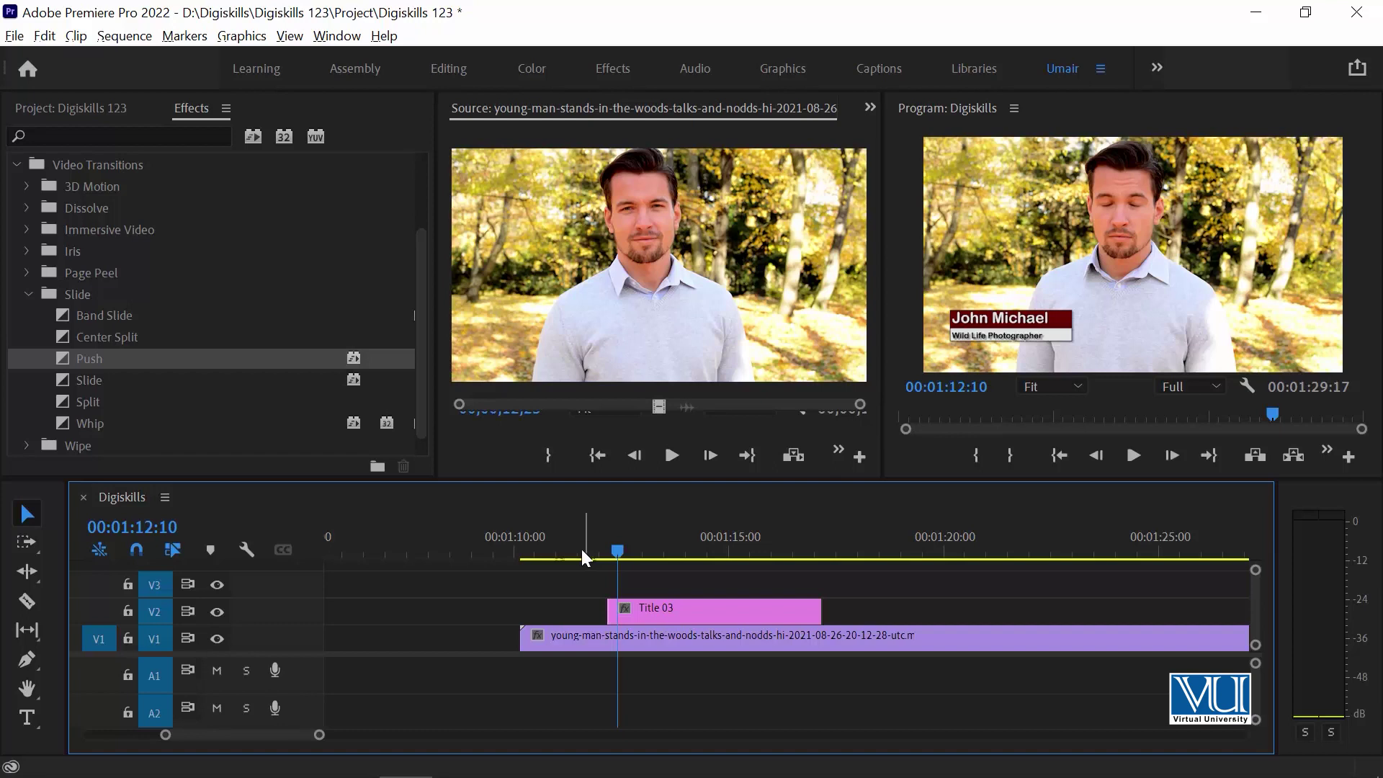
pyautogui.moveTo(610, 545); pyautogui.dragTo(639, 545)
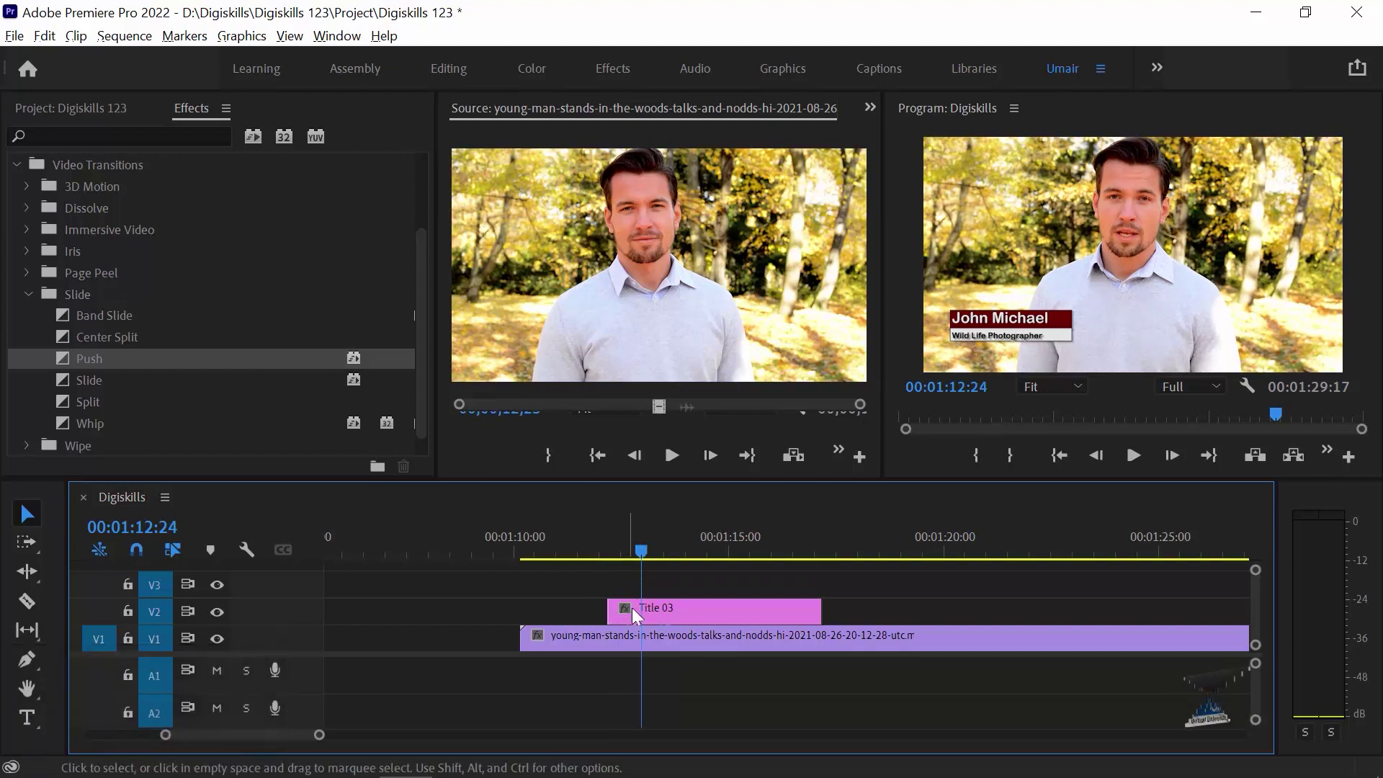
pyautogui.doubleClick(680, 604)
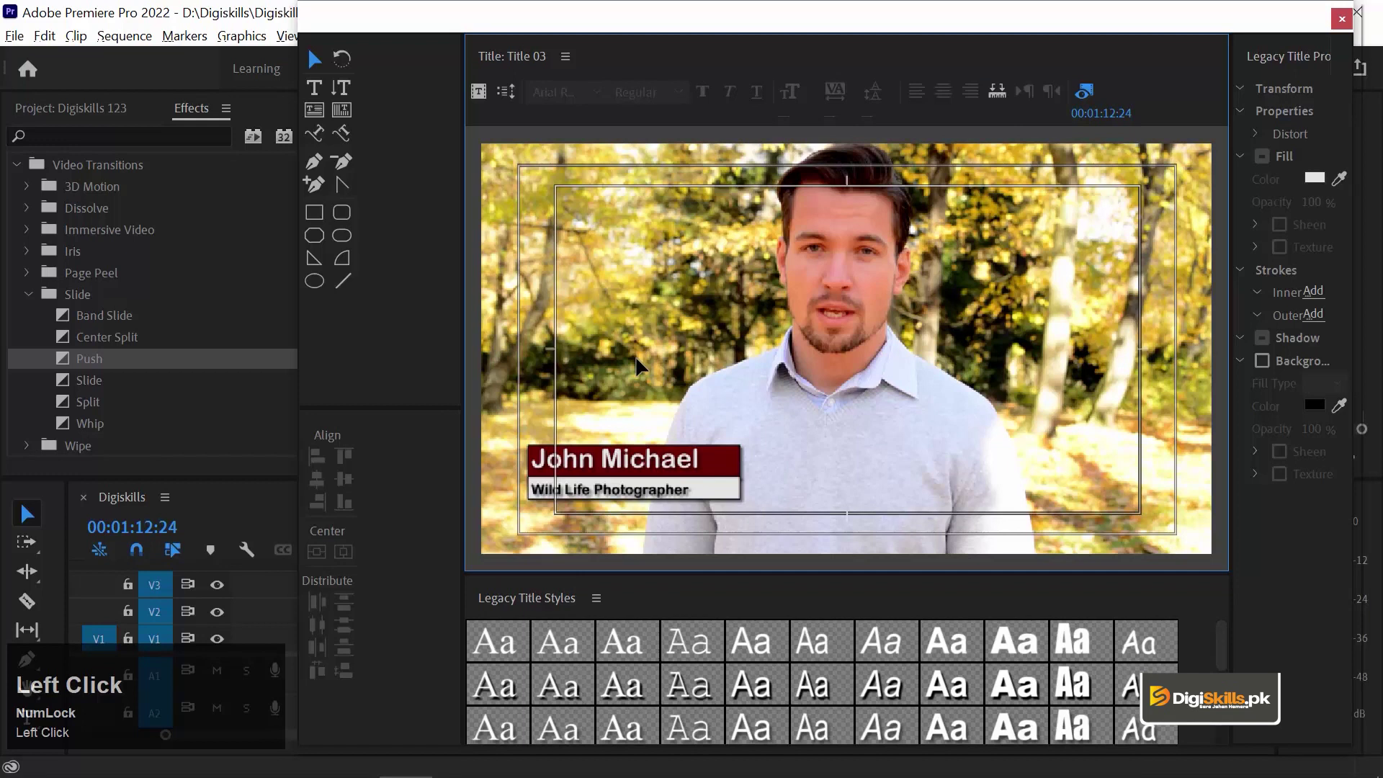
# Step: Create Title 04 as a new title based on Title 03
pyautogui.click(478, 92)
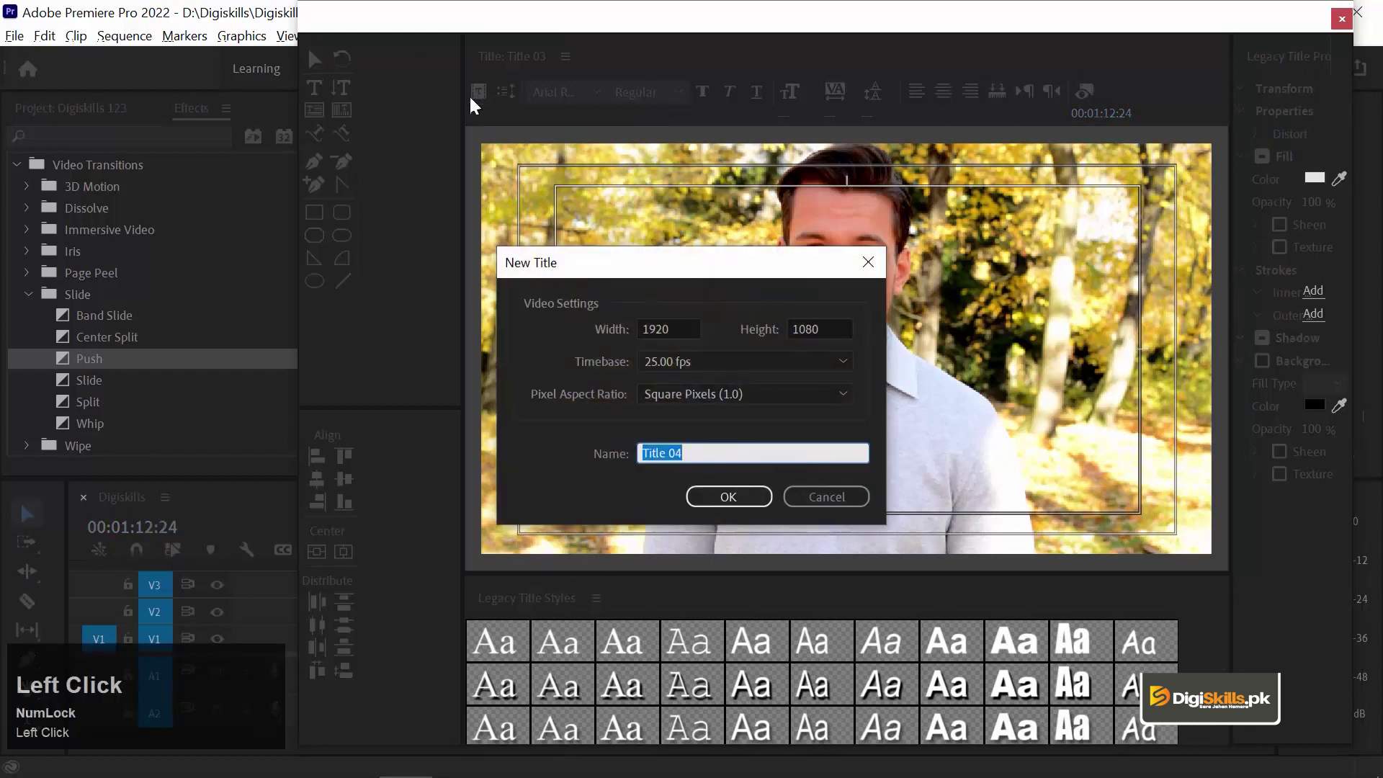
pyautogui.moveTo(703, 454); pyautogui.dragTo(606, 459)
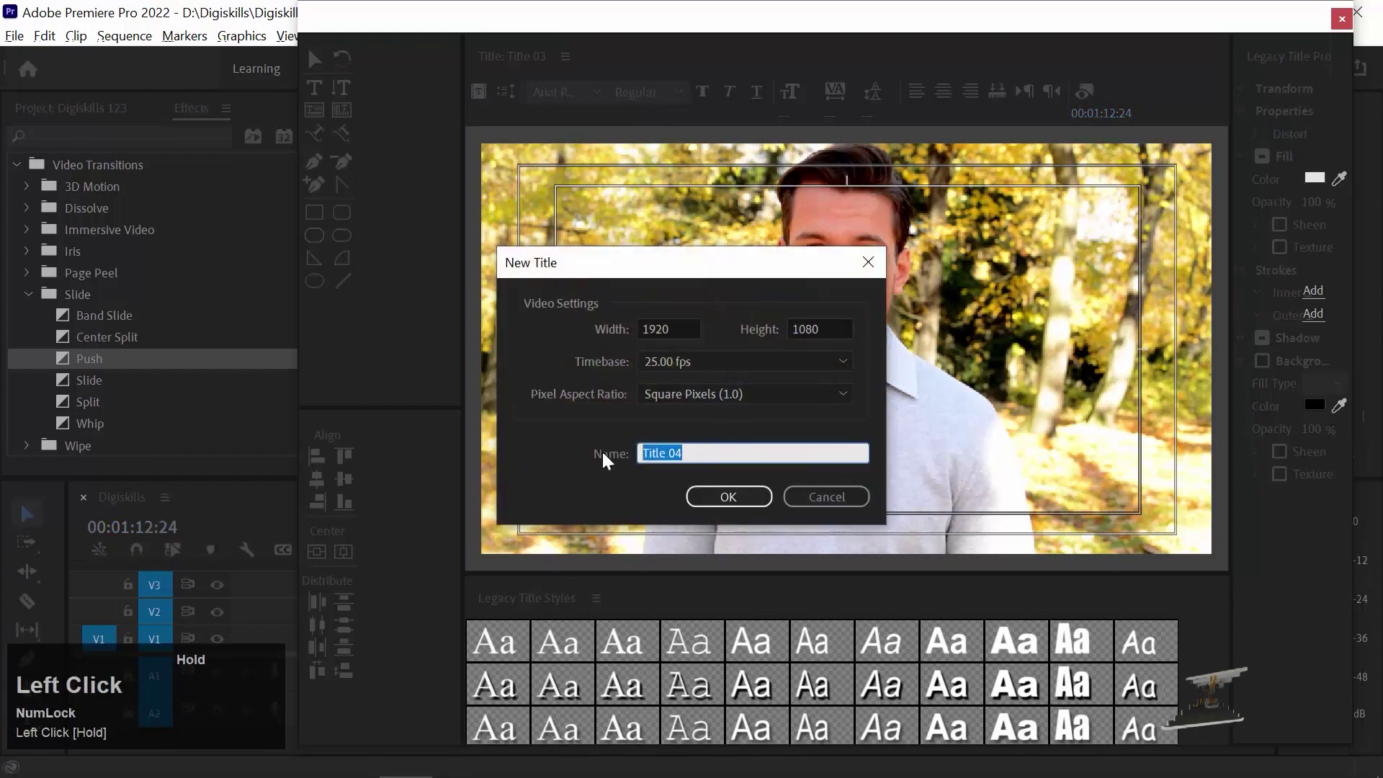
pyautogui.click(721, 496)
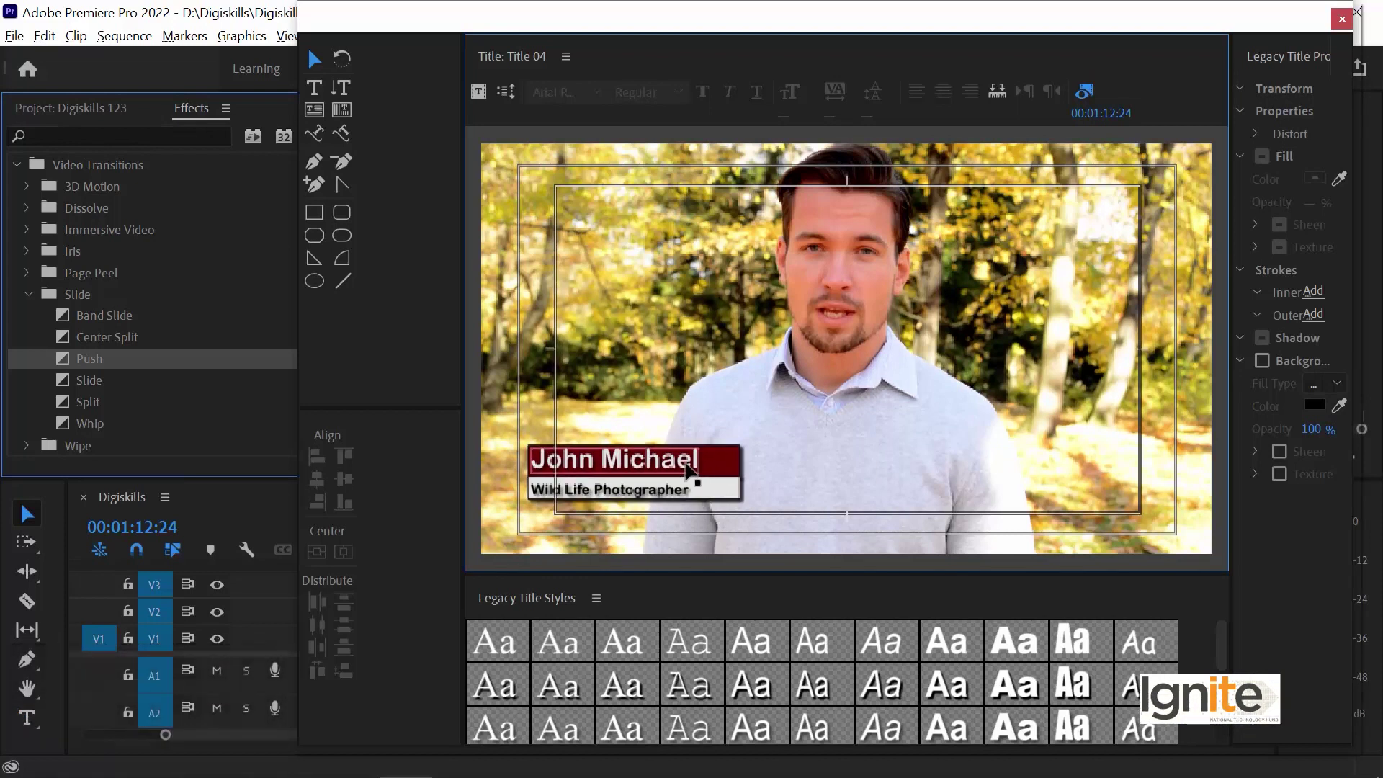
pyautogui.moveTo(880, 389); pyautogui.dragTo(712, 497)
pyautogui.click(720, 467)
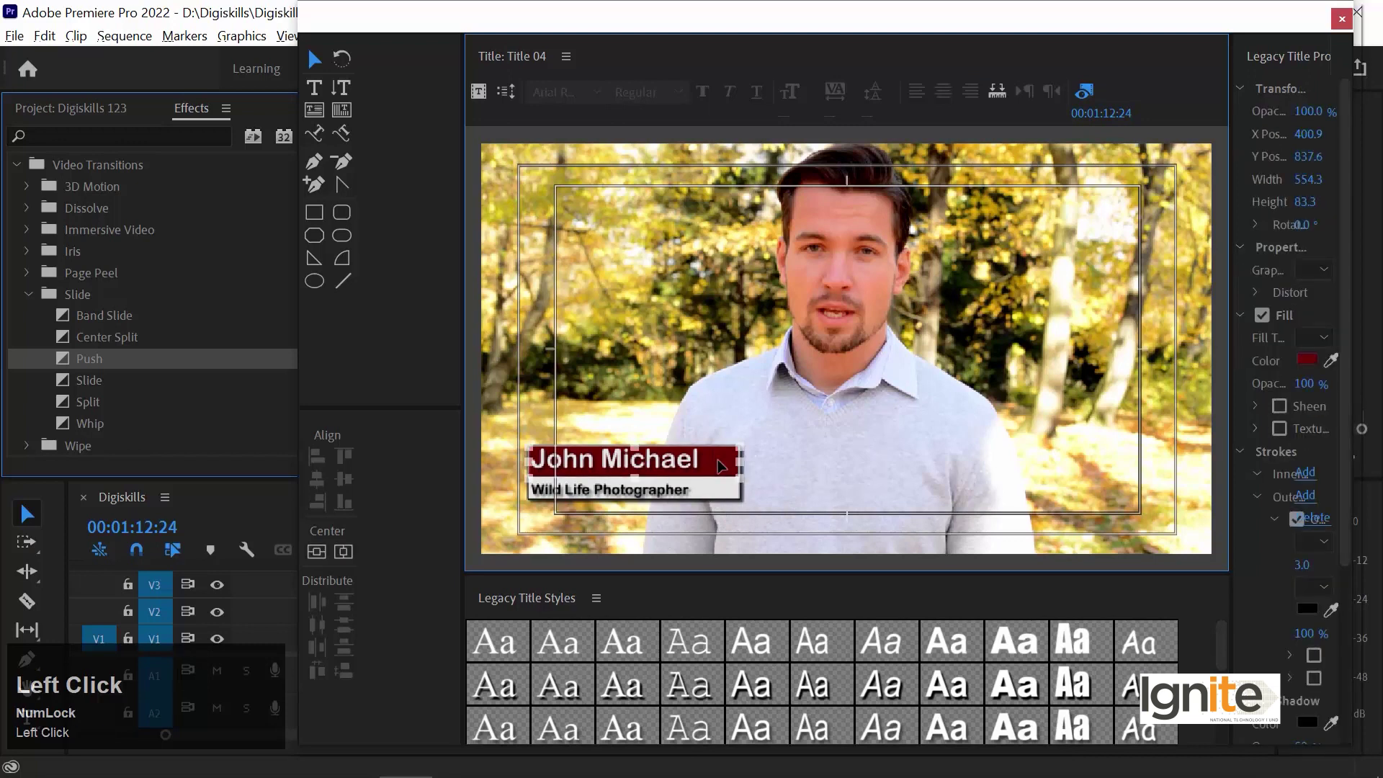
pyautogui.click(722, 467)
pyautogui.click(727, 487)
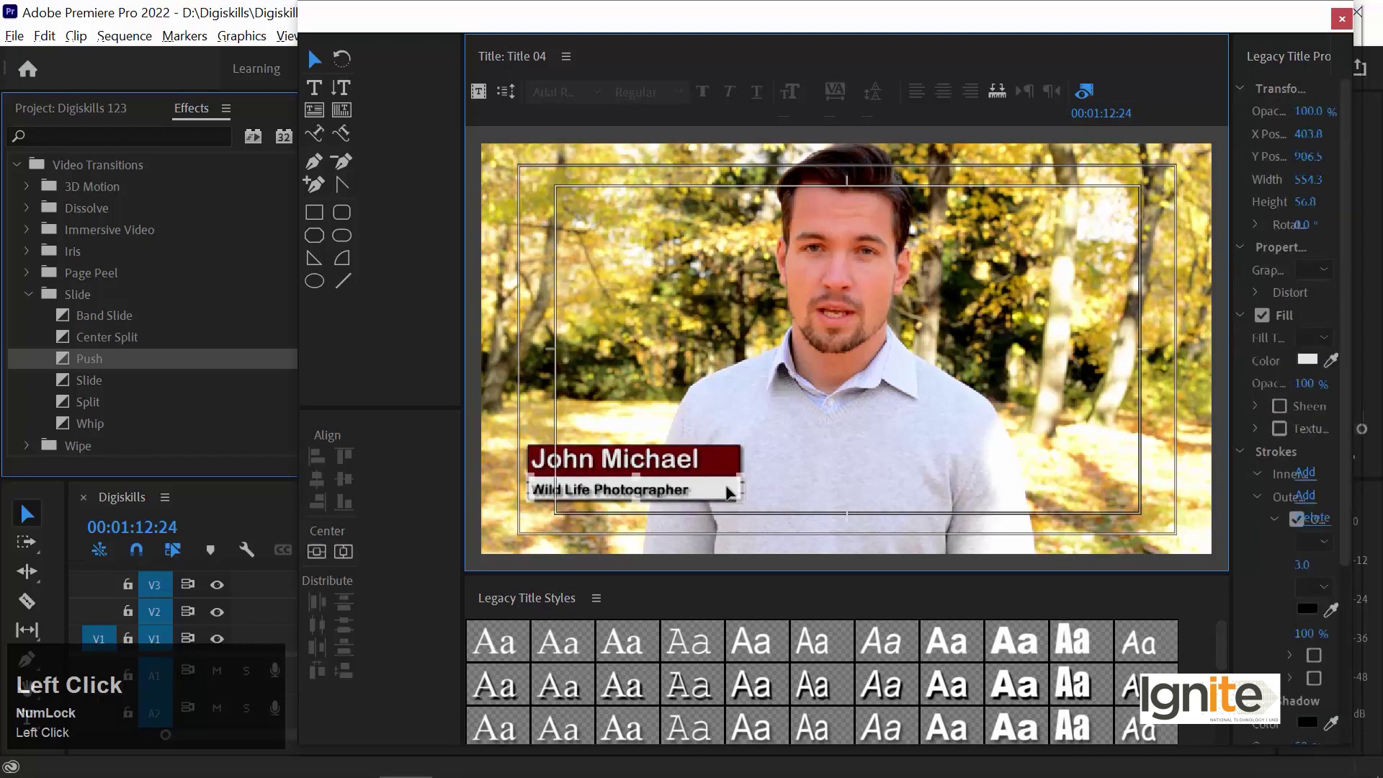
pyautogui.click(729, 469)
pyautogui.click(763, 458)
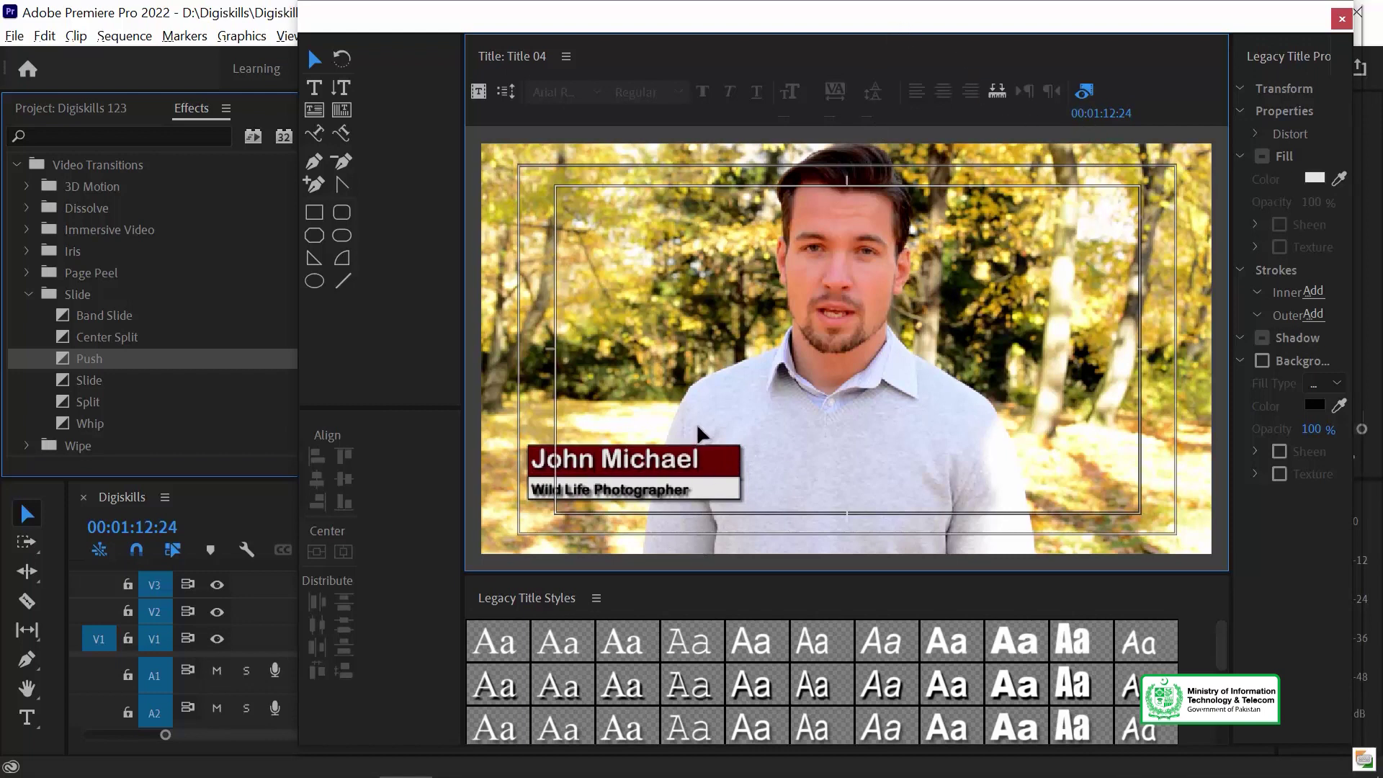
pyautogui.click(1084, 90)
pyautogui.click(584, 457)
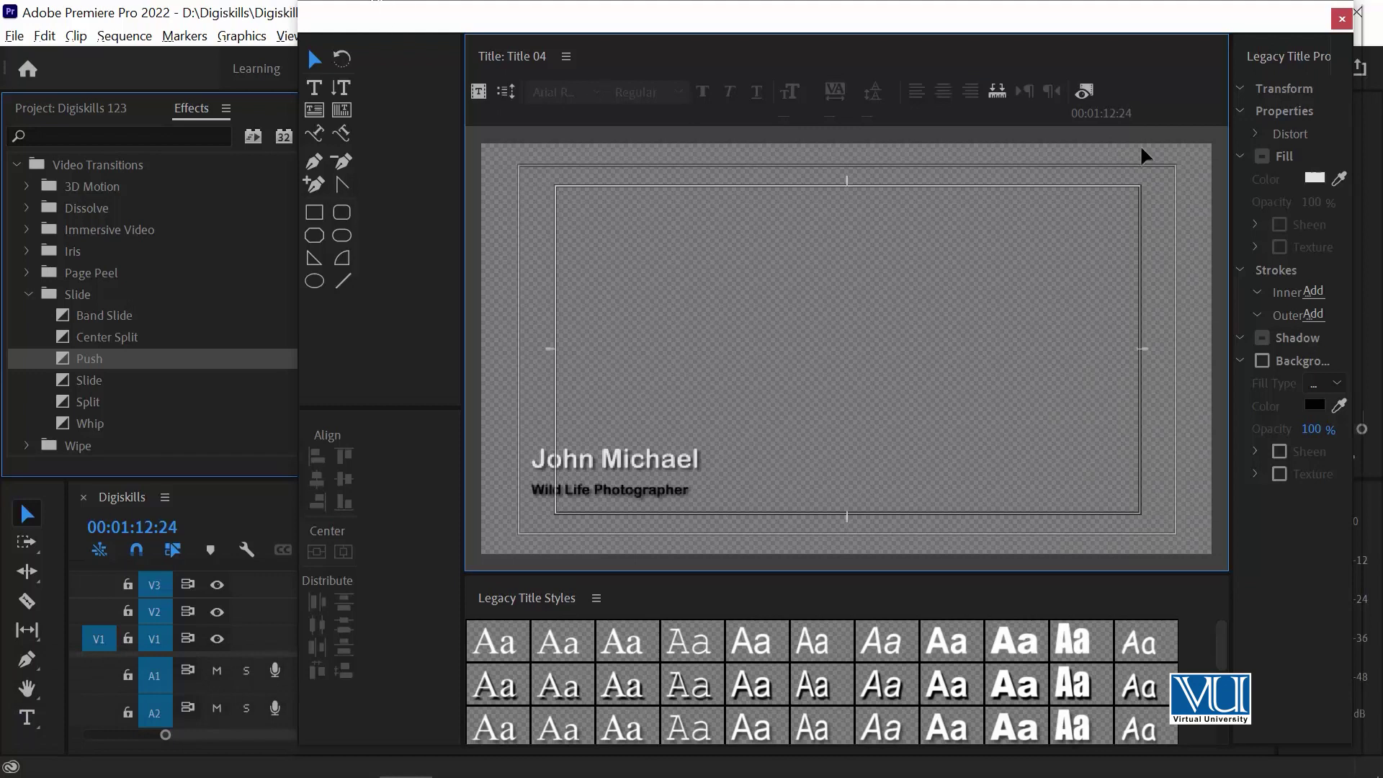
pyautogui.click(1342, 18)
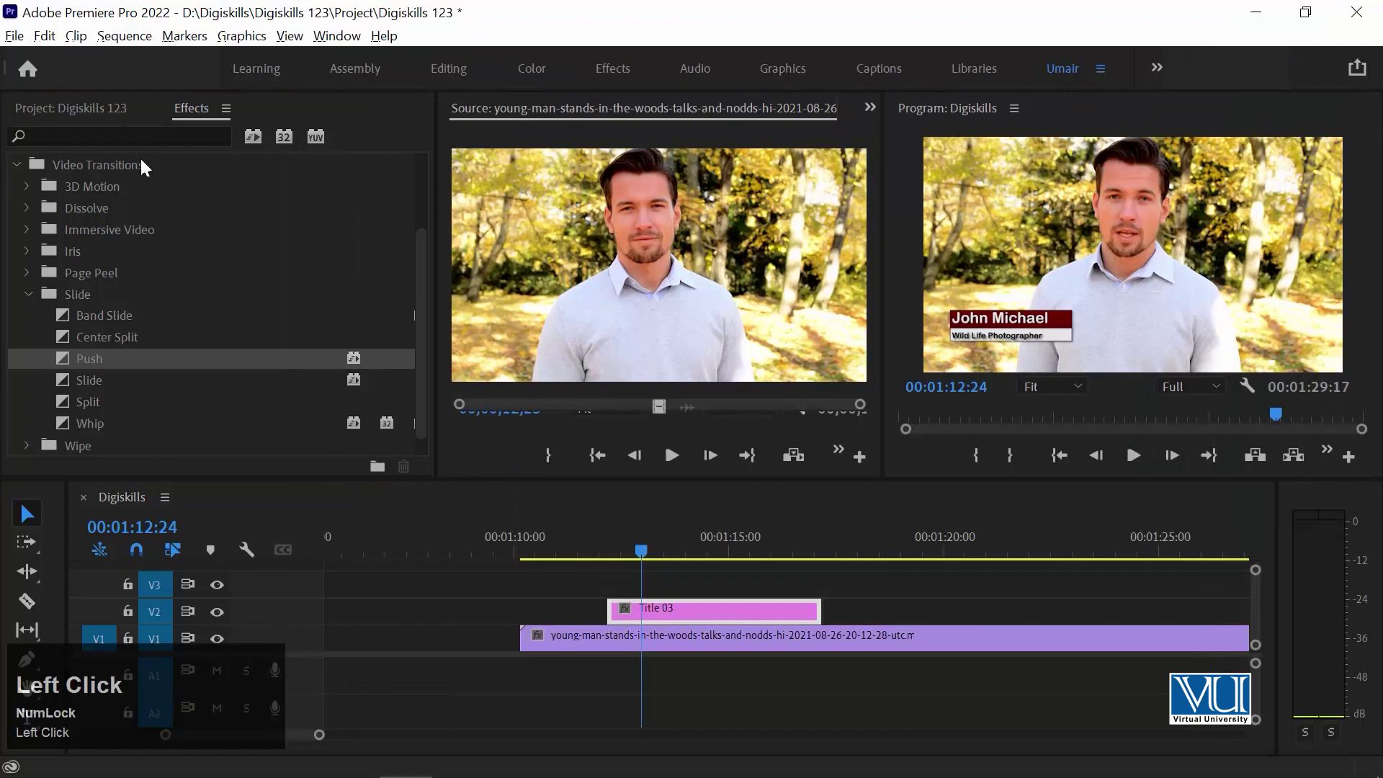
# Step: Put Title 04 on V2 right after Title 03, check both titles, and save the project
pyautogui.click(57, 111)
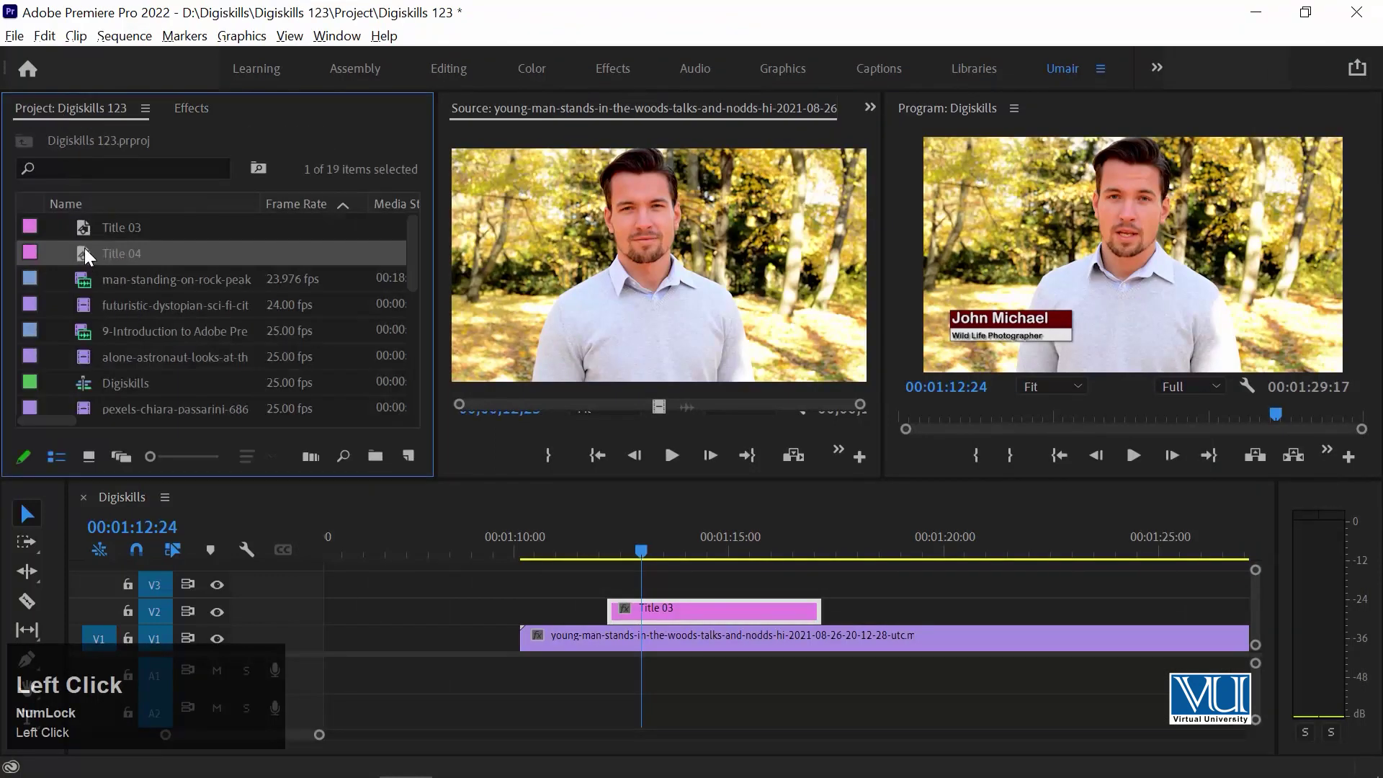
pyautogui.moveTo(777, 511); pyautogui.dragTo(861, 611)
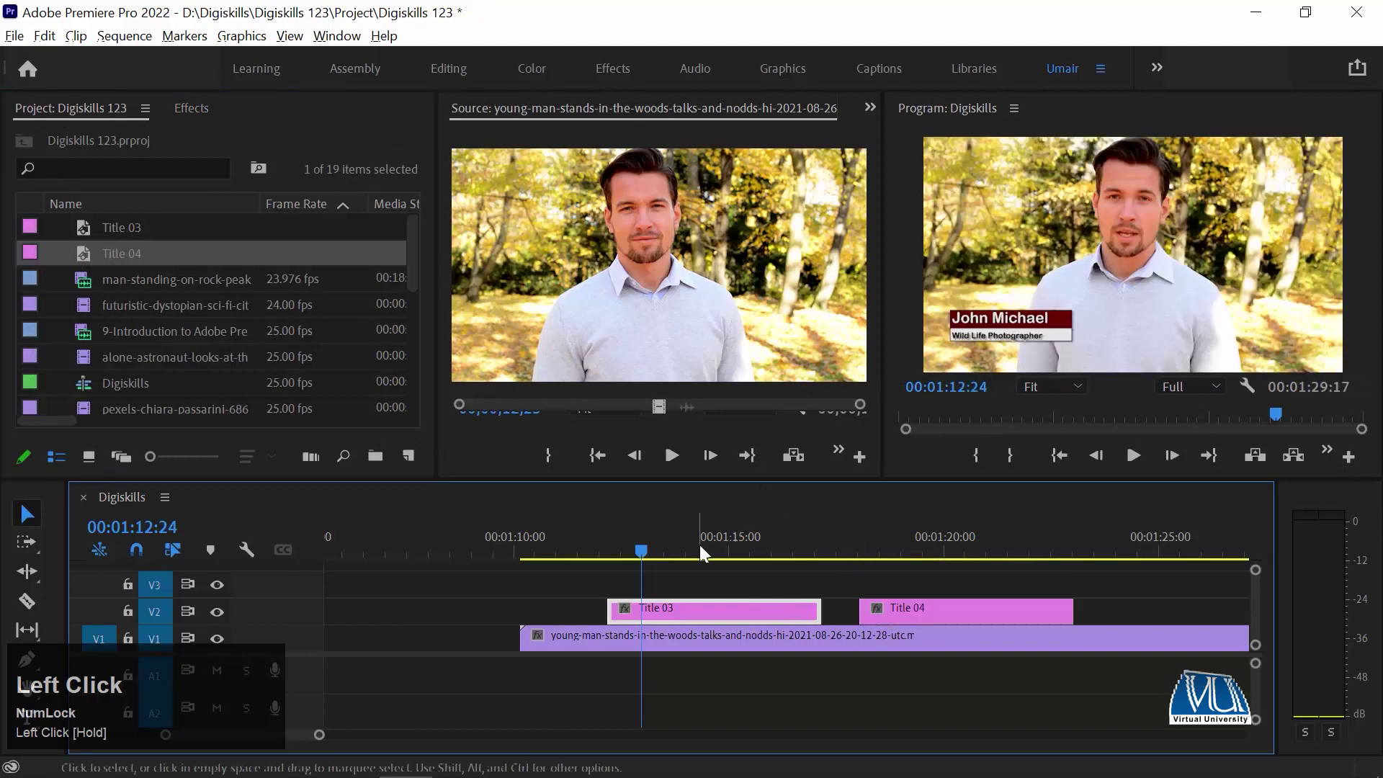
pyautogui.click(915, 548)
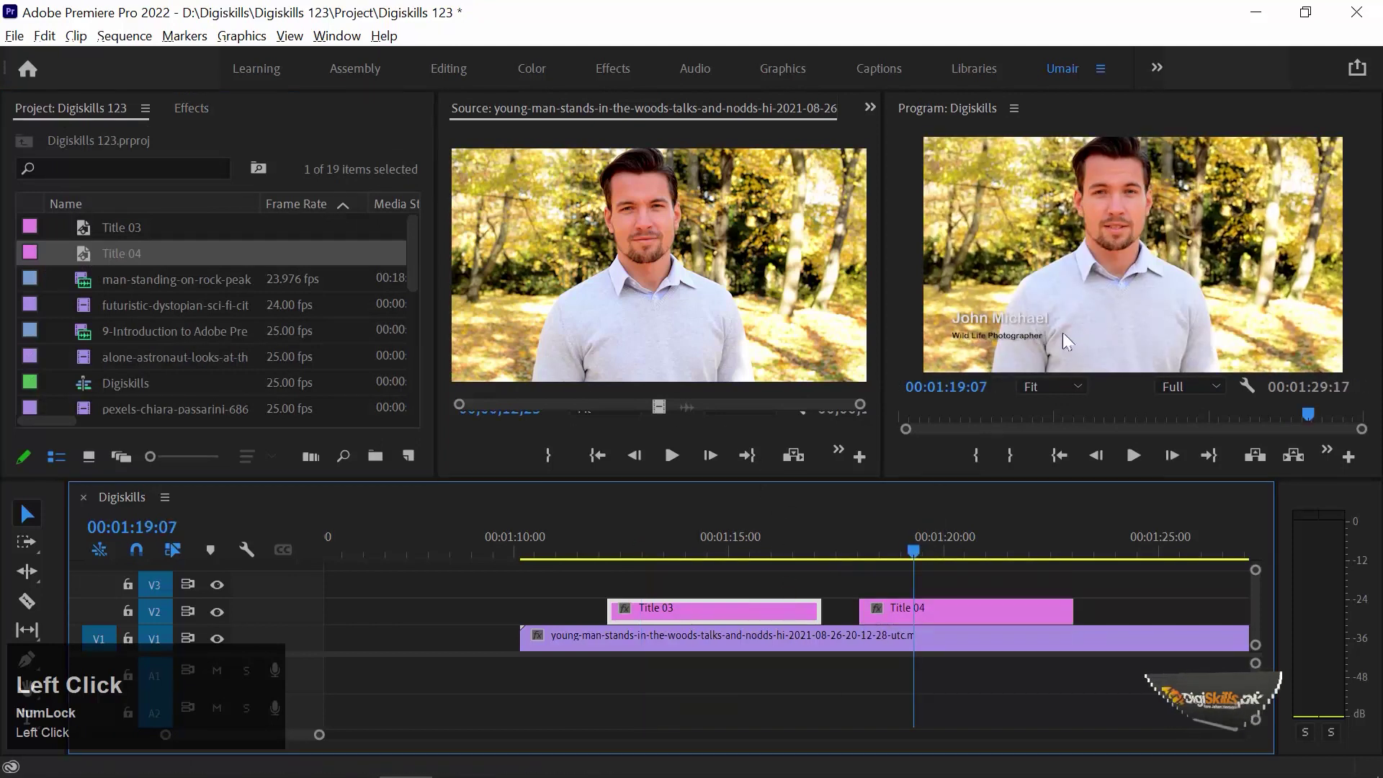
pyautogui.click(735, 548)
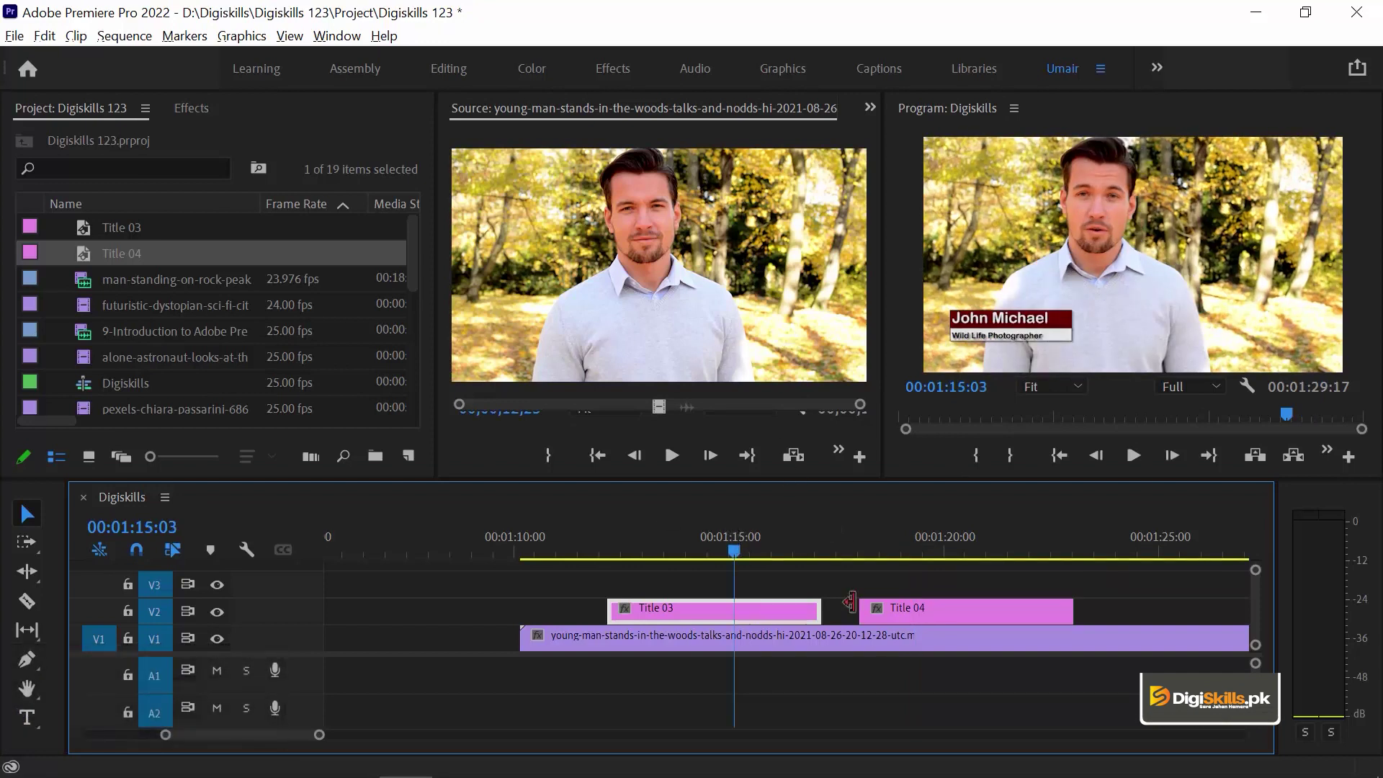
pyautogui.hotkey('ctrl', 's')
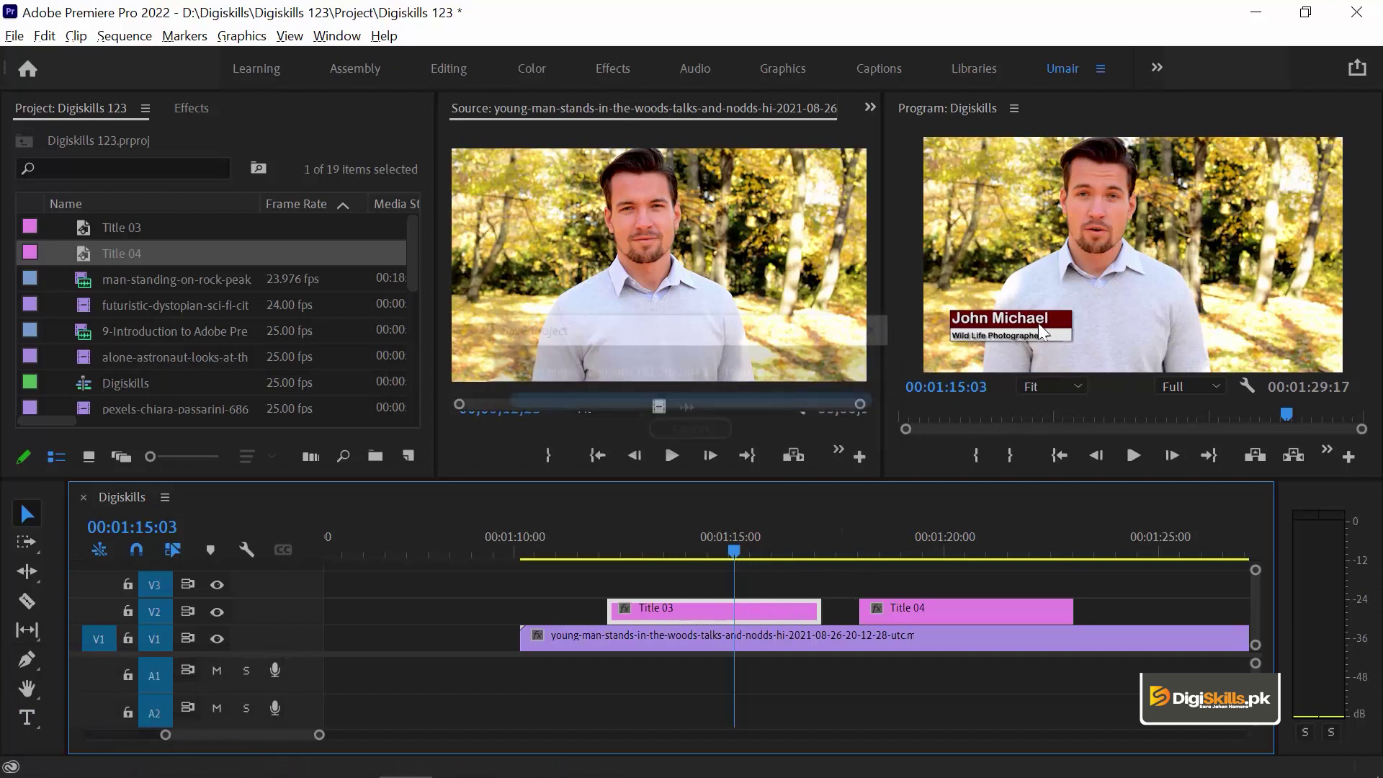
# Step: Delete the John Michael name and subtitle text from Title 03, leaving only the bars
pyautogui.click(915, 551)
pyautogui.click(708, 549)
pyautogui.click(937, 538)
pyautogui.click(722, 537)
pyautogui.doubleClick(722, 611)
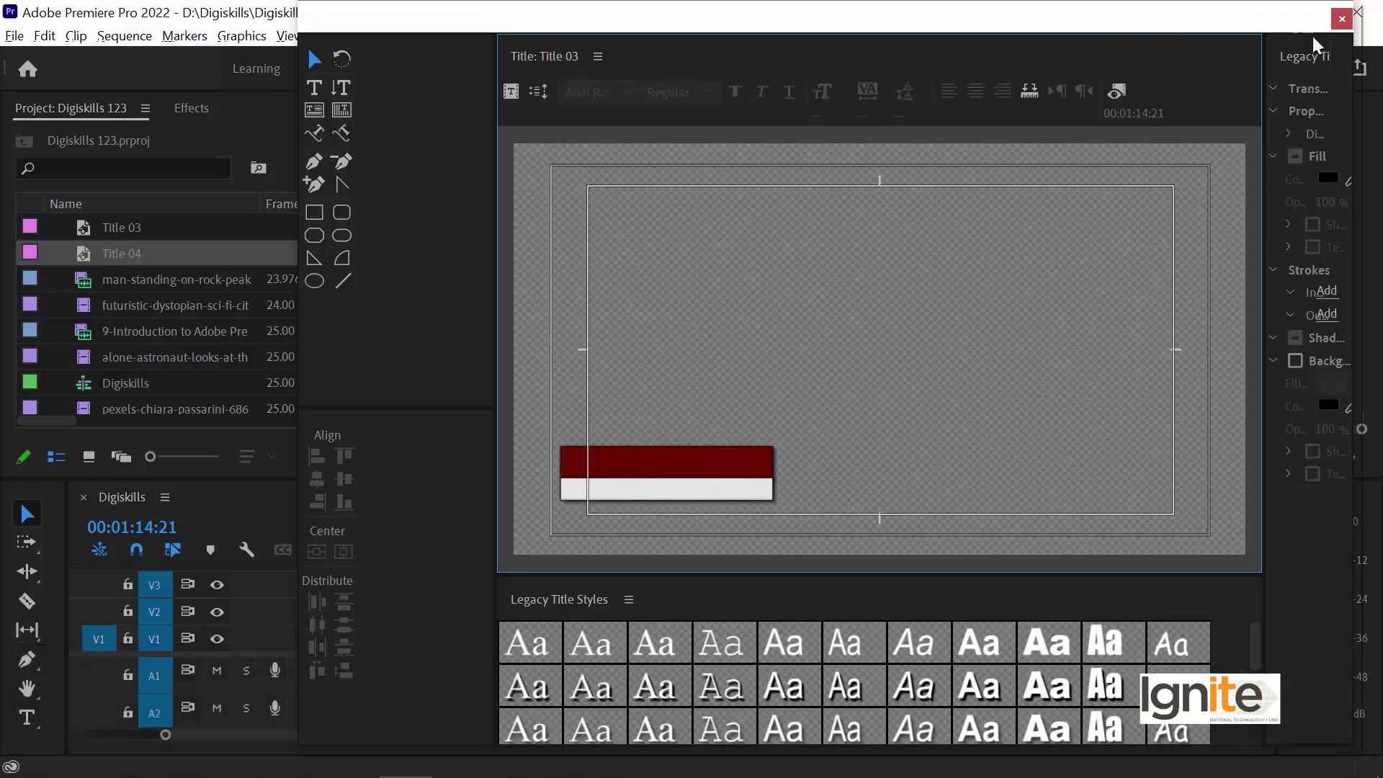
pyautogui.click(1341, 20)
# Step: Move Title 04 up onto V3, stacked above Title 03
pyautogui.click(677, 553)
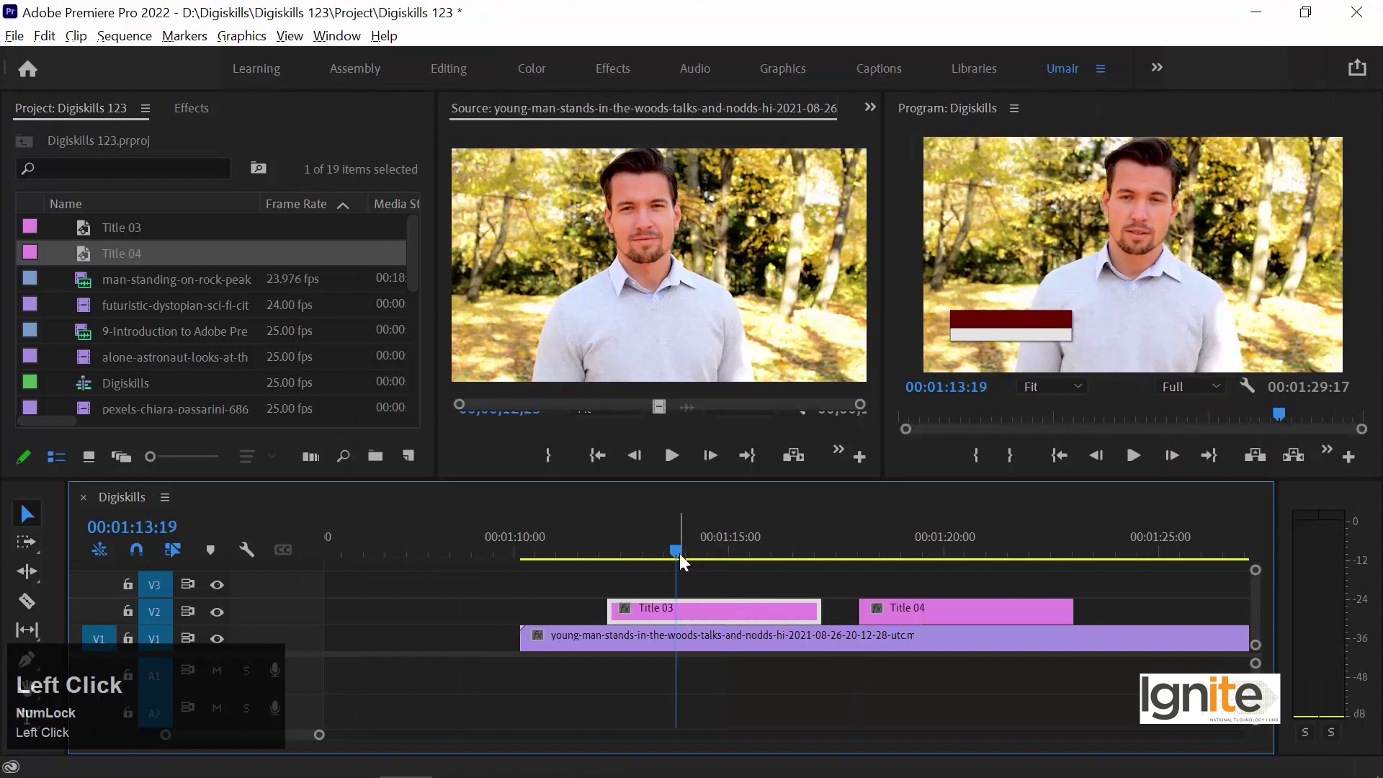
pyautogui.click(924, 552)
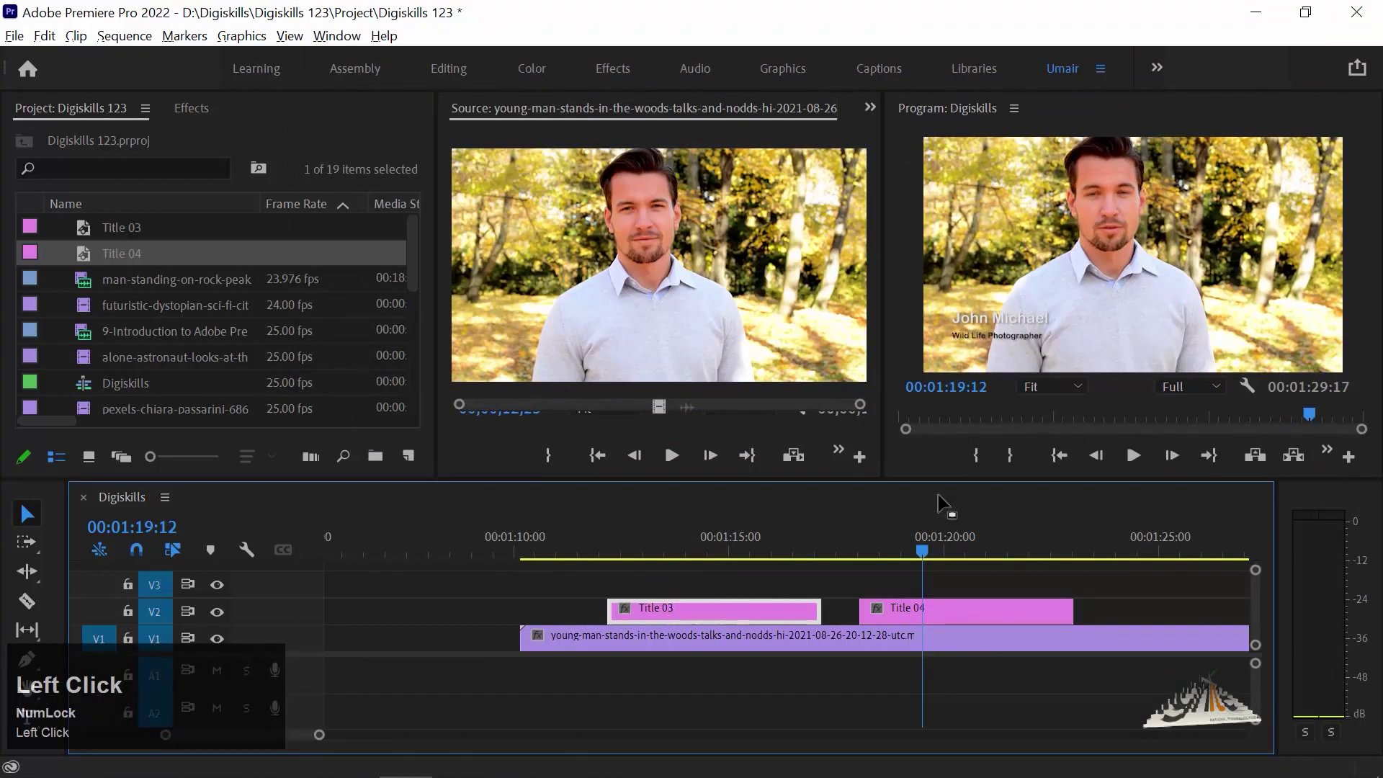
pyautogui.moveTo(888, 606); pyautogui.dragTo(631, 580)
pyautogui.click(611, 552)
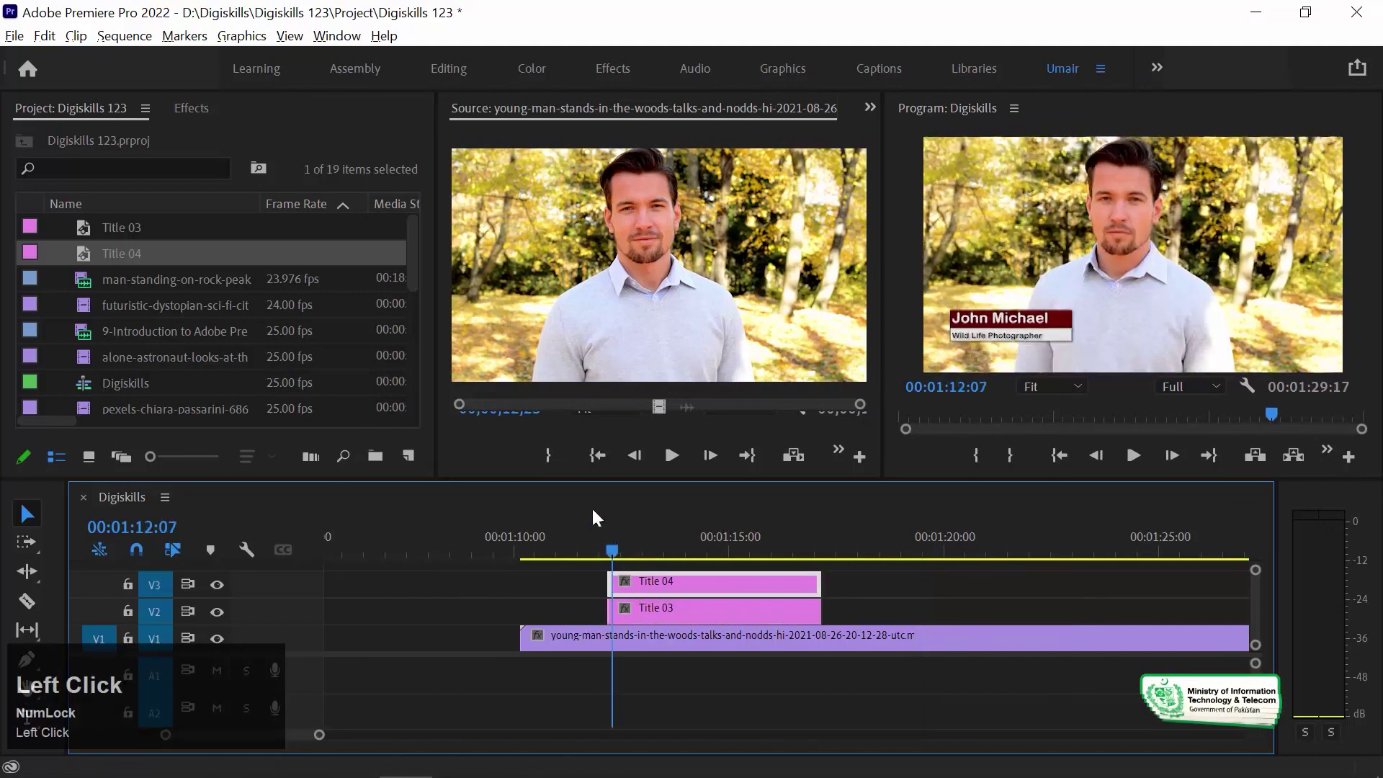
# Step: Apply a Push transition to Title 03's start, accepting its duration
pyautogui.click(192, 108)
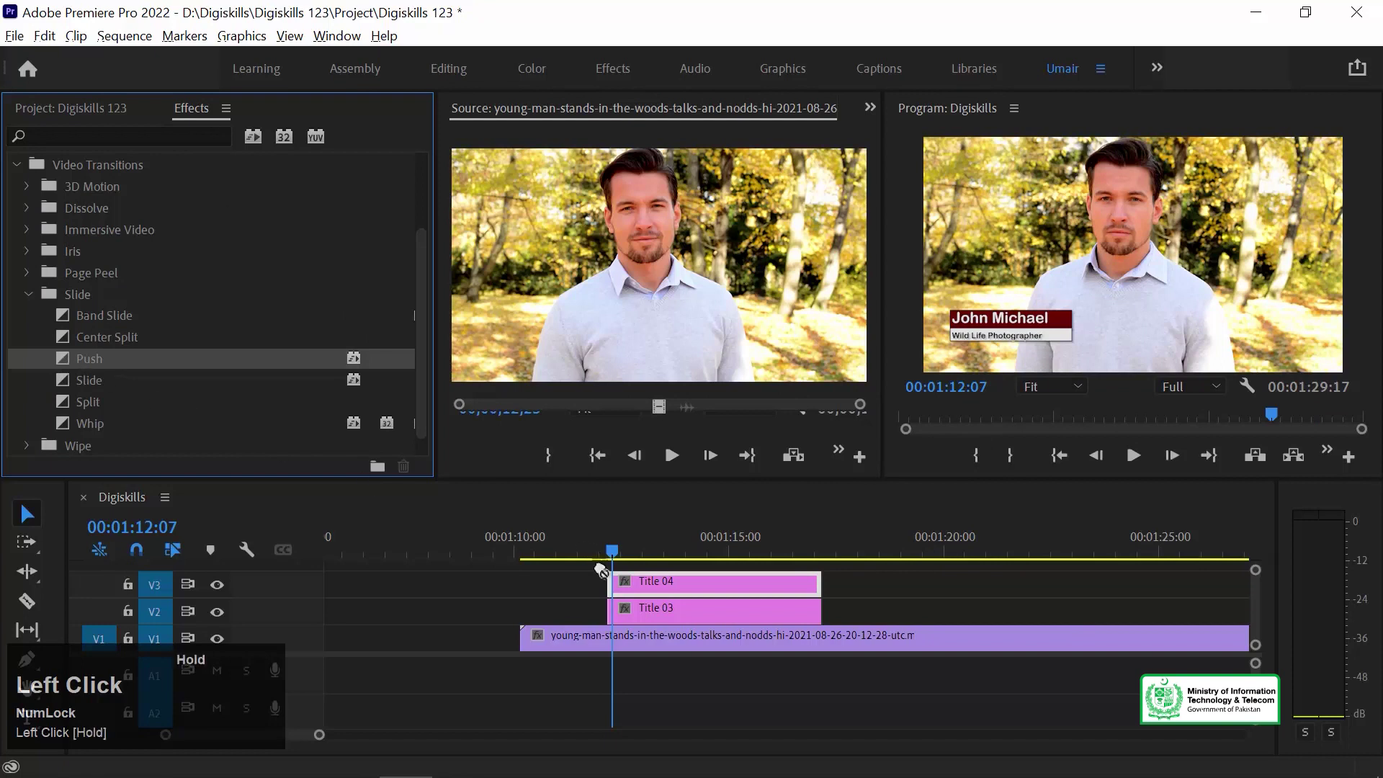
pyautogui.moveTo(621, 621); pyautogui.dragTo(630, 608)
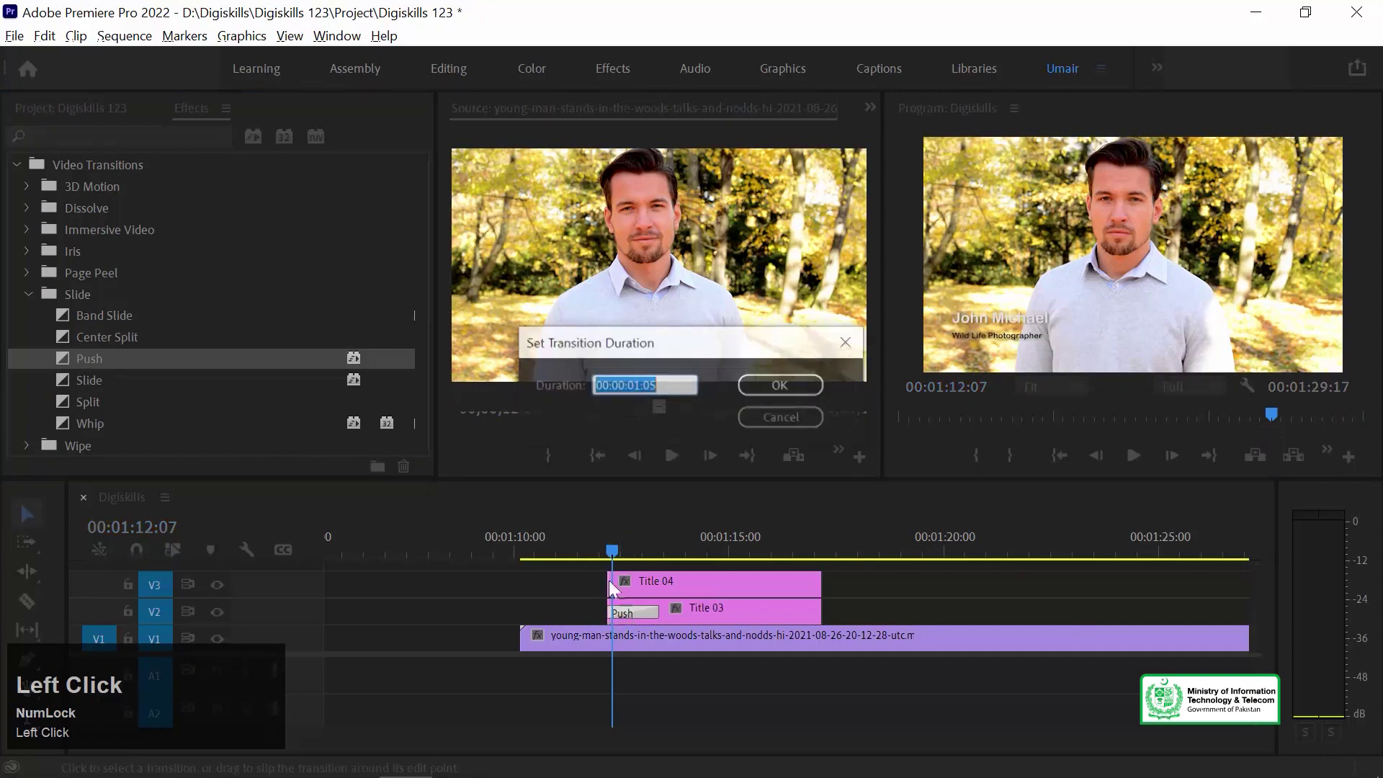
pyautogui.press('Return')
pyautogui.click(525, 503)
pyautogui.press('=')
pyautogui.press('=')
# Step: Start Title 04 12 frames later with a 12-frame Cross Dissolve and preview the name fading in
pyautogui.moveTo(771, 581); pyautogui.dragTo(852, 582)
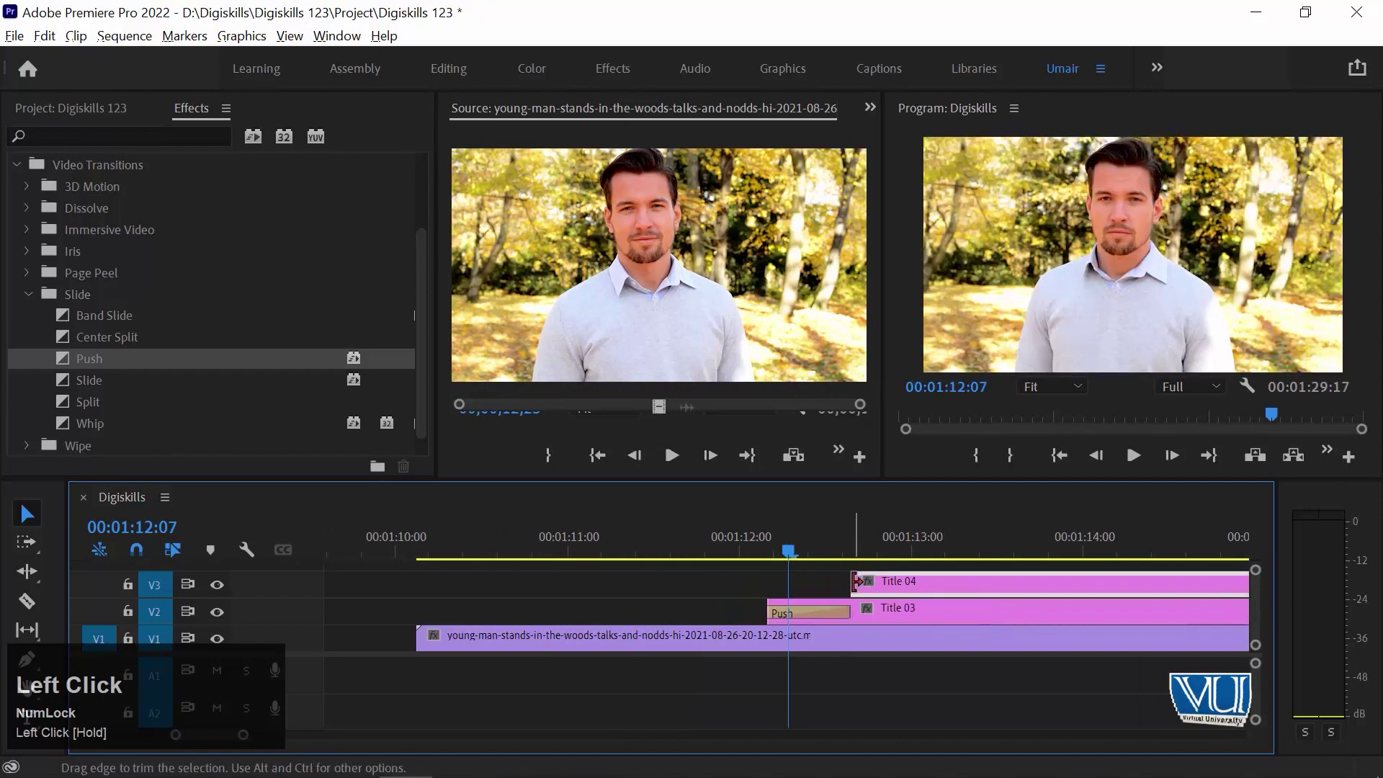
pyautogui.hotkey('ctrl', 'd')
pyautogui.doubleClick(889, 585)
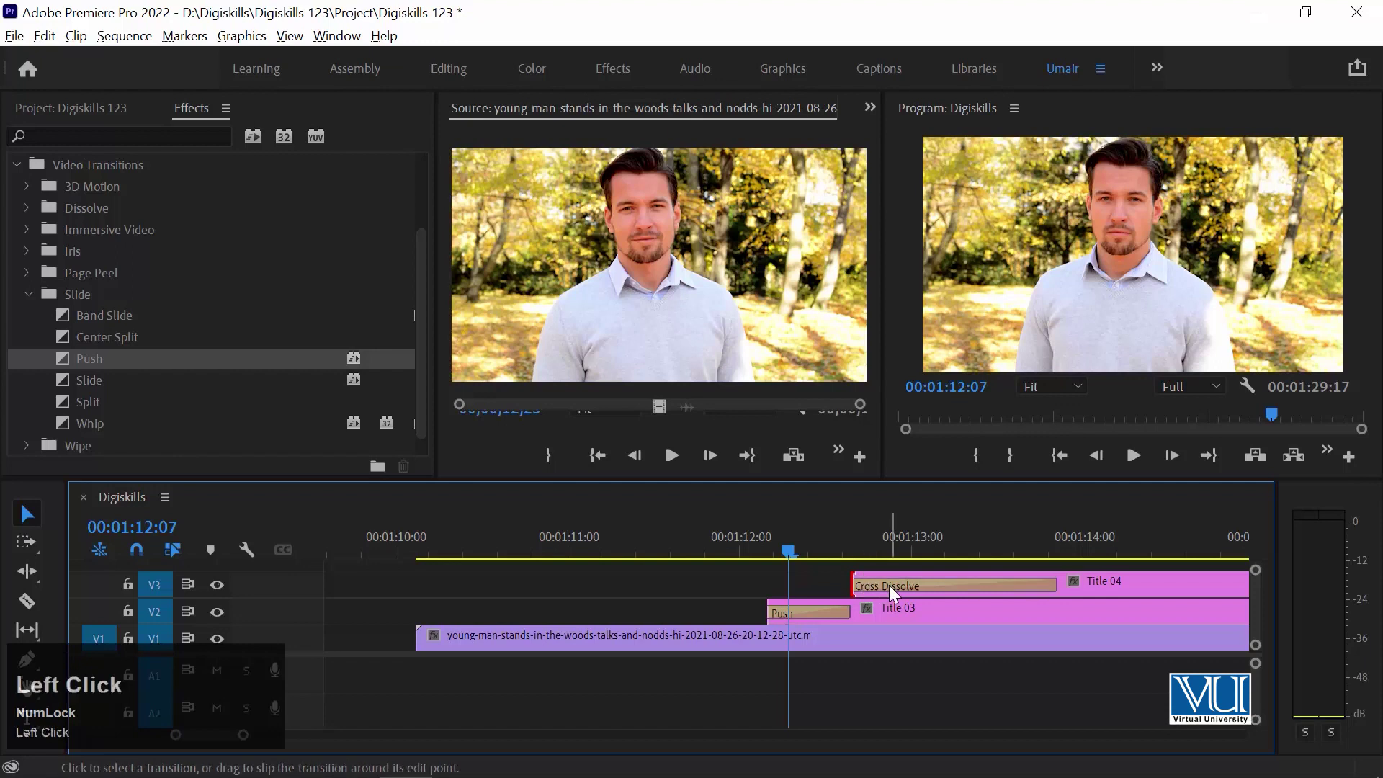
pyautogui.write('12')
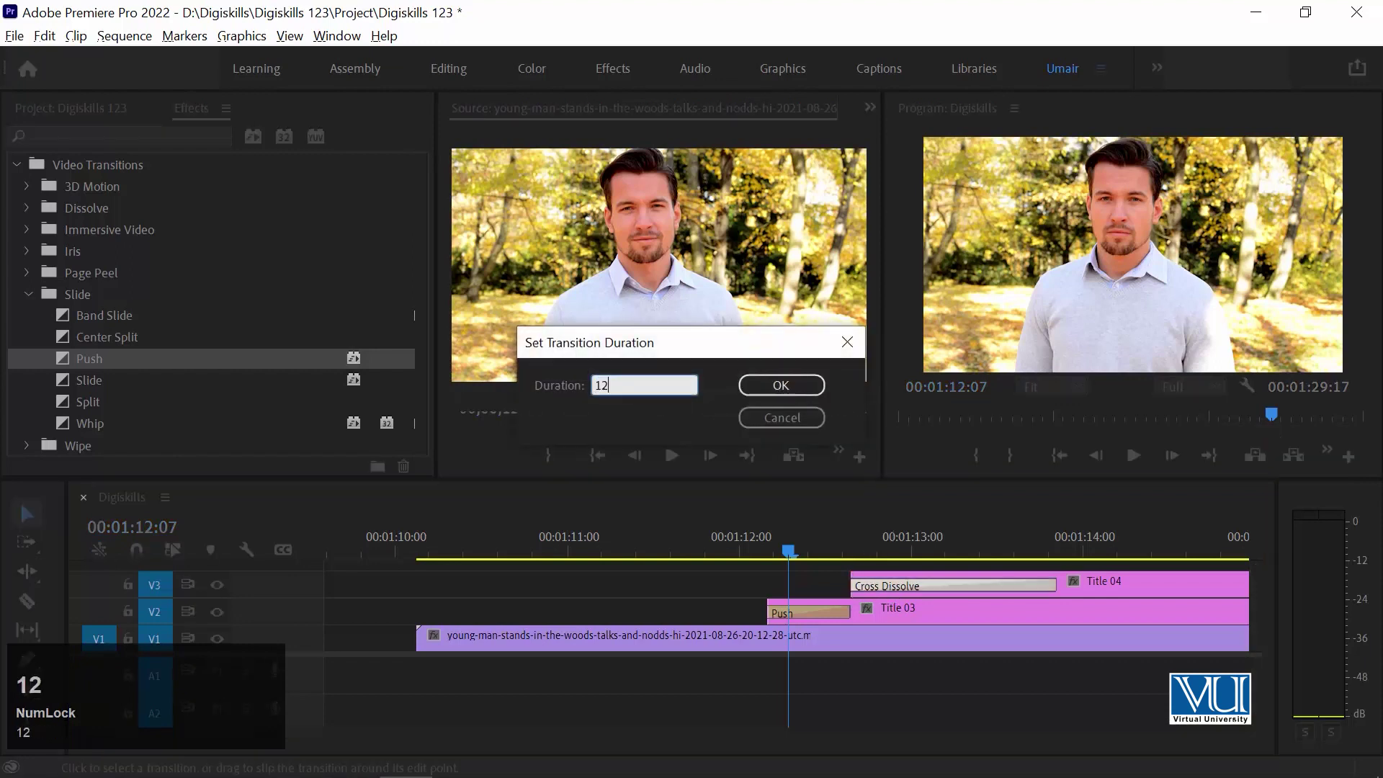
pyautogui.press('Return')
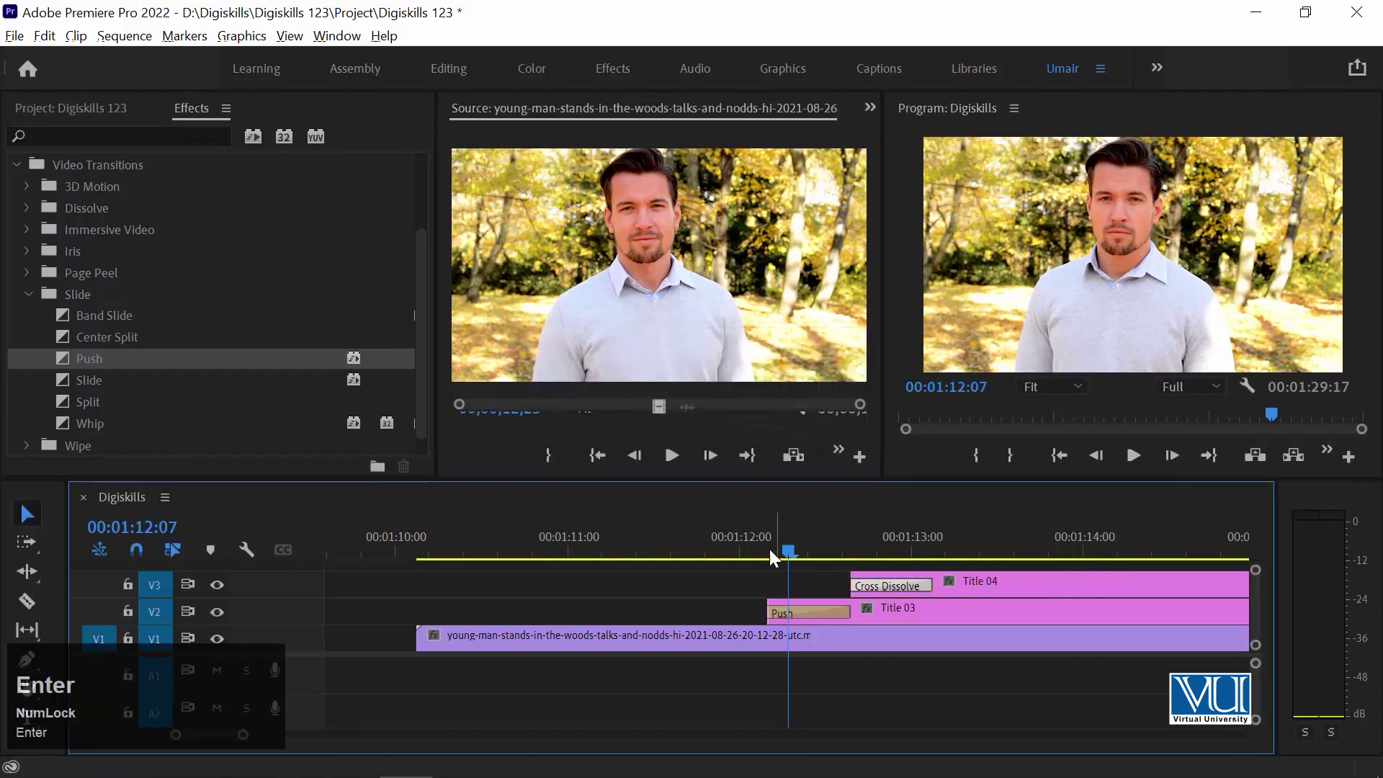
pyautogui.click(769, 550)
pyautogui.press('space')
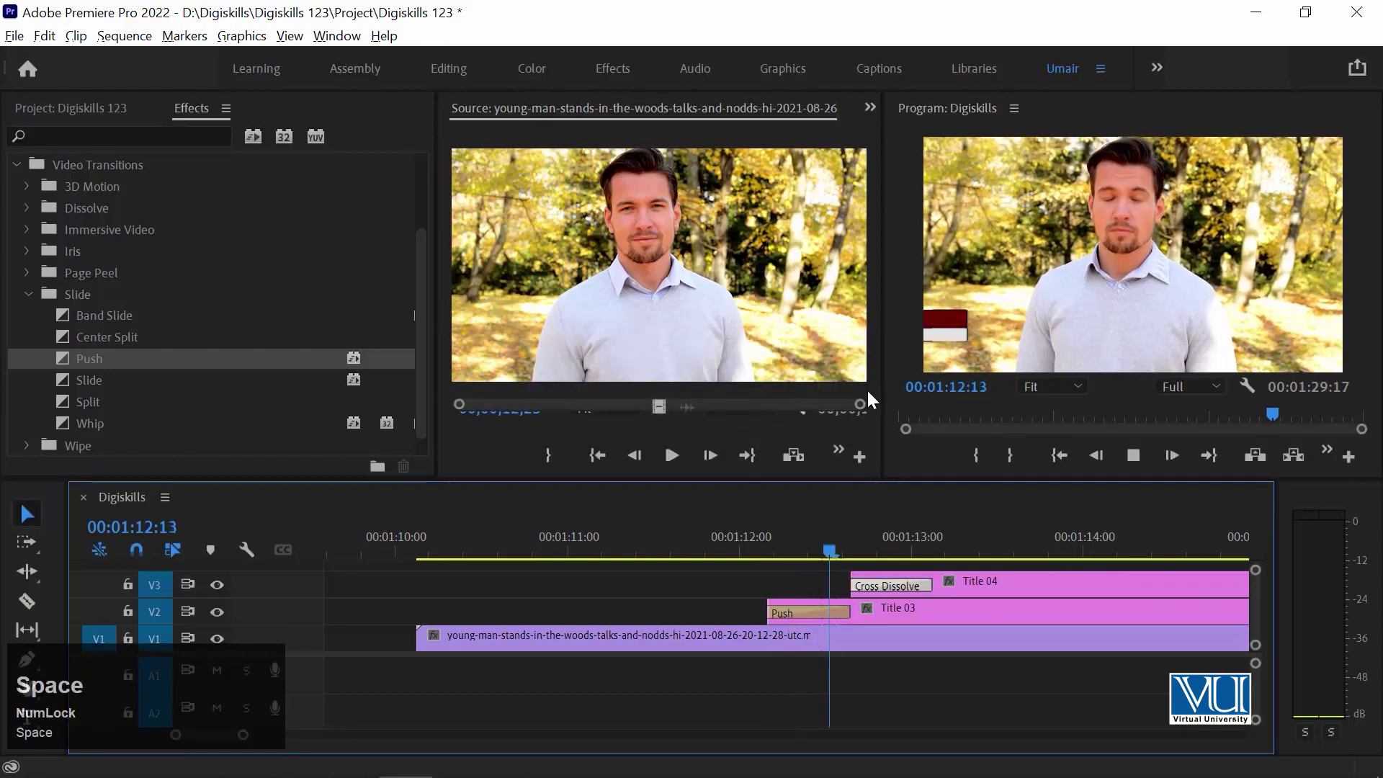
pyautogui.click(760, 542)
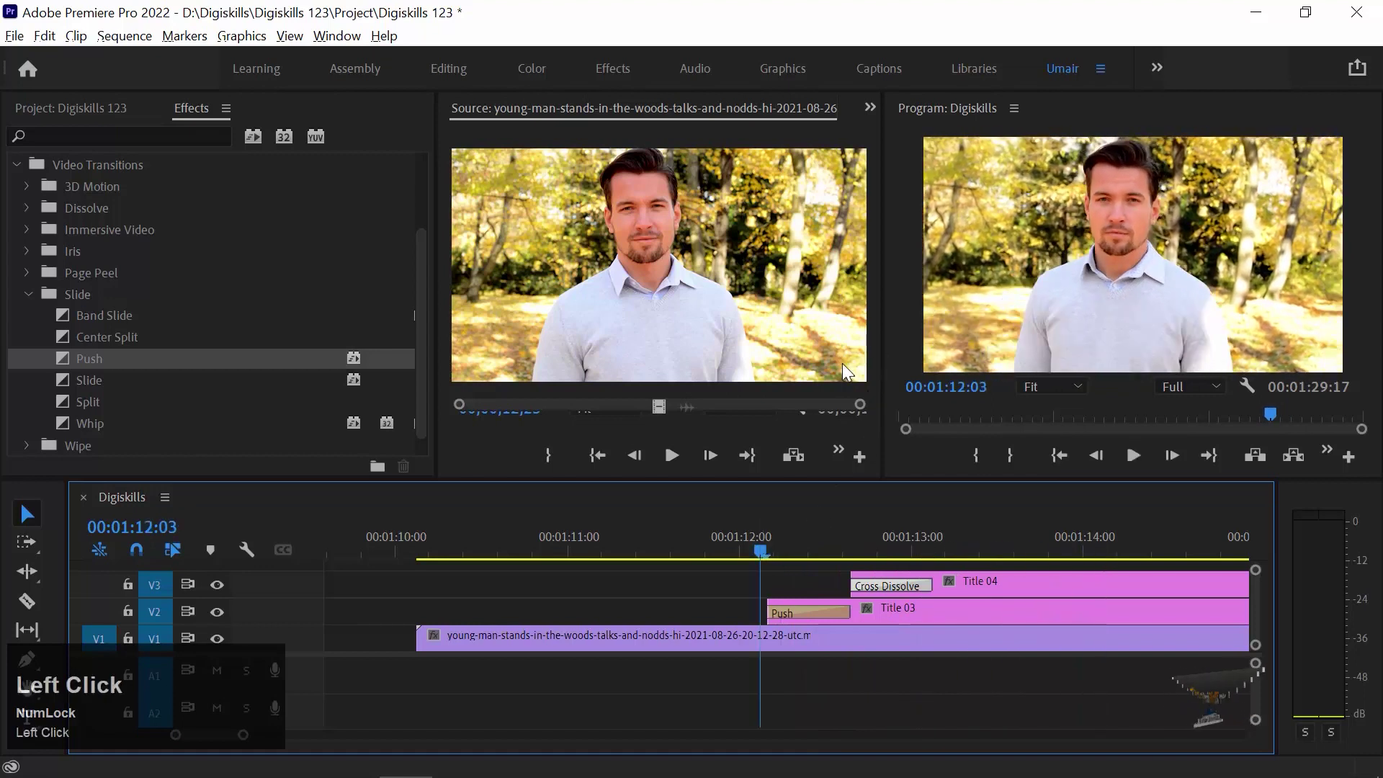
pyautogui.press('-')
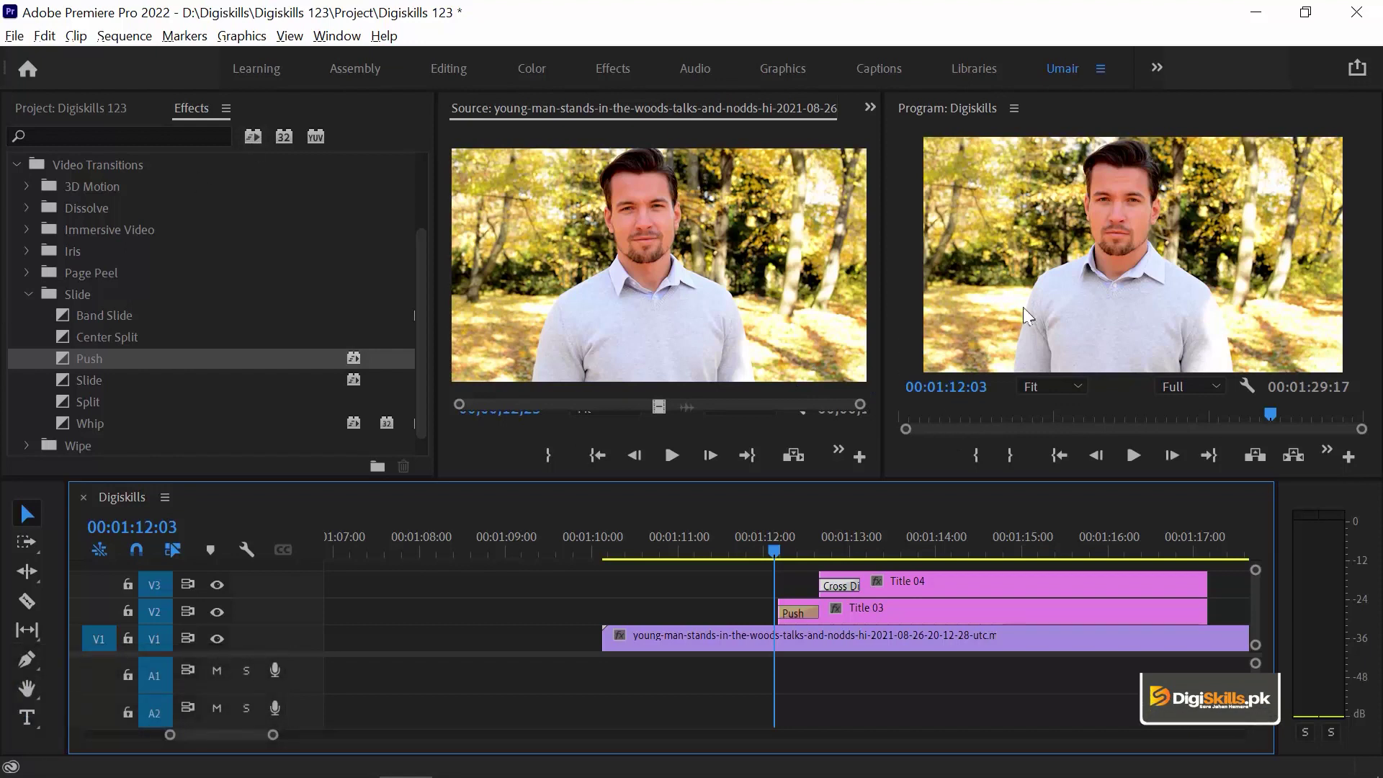
# Step: Trim Title 04 to end at 00:01:16:11 and add a Cross Dissolve to its end
pyautogui.press('space')
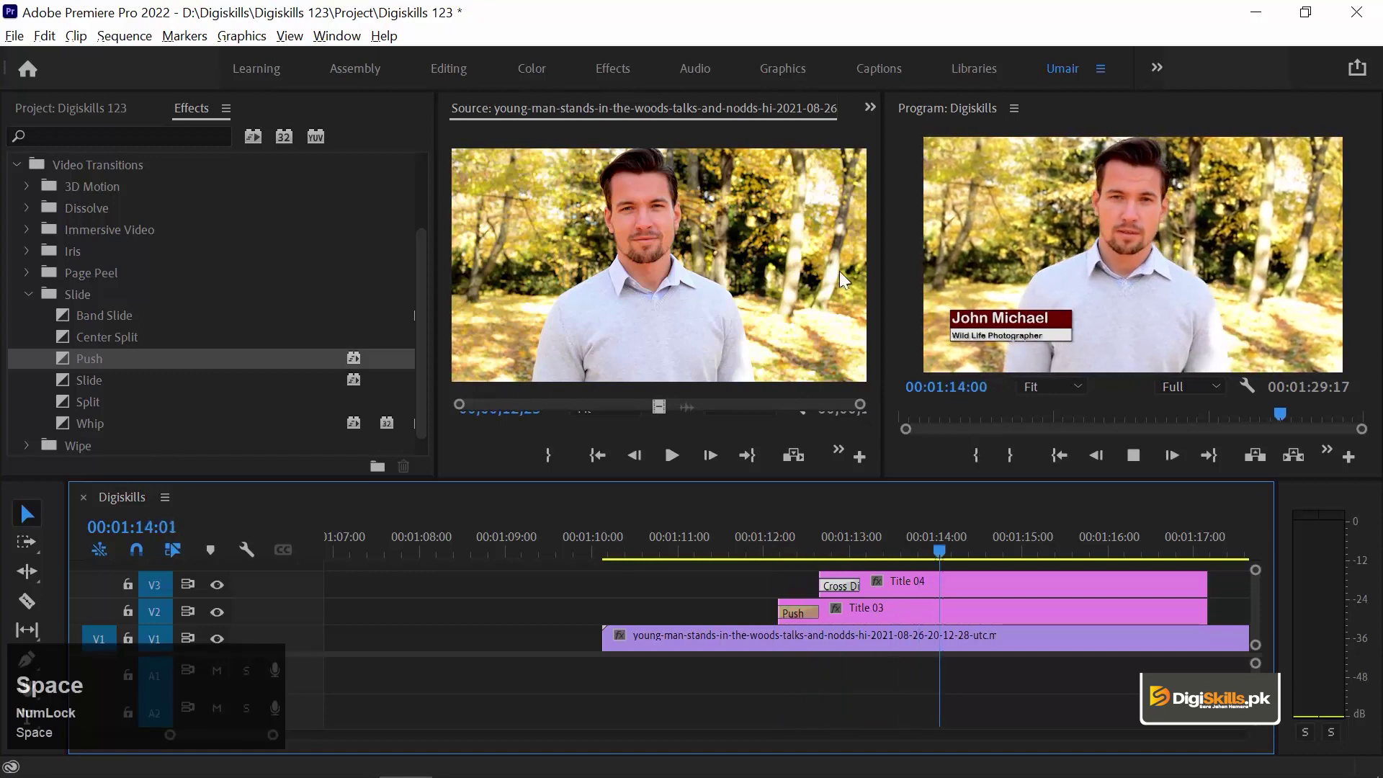
pyautogui.press('-')
pyautogui.press('=')
pyautogui.press('space')
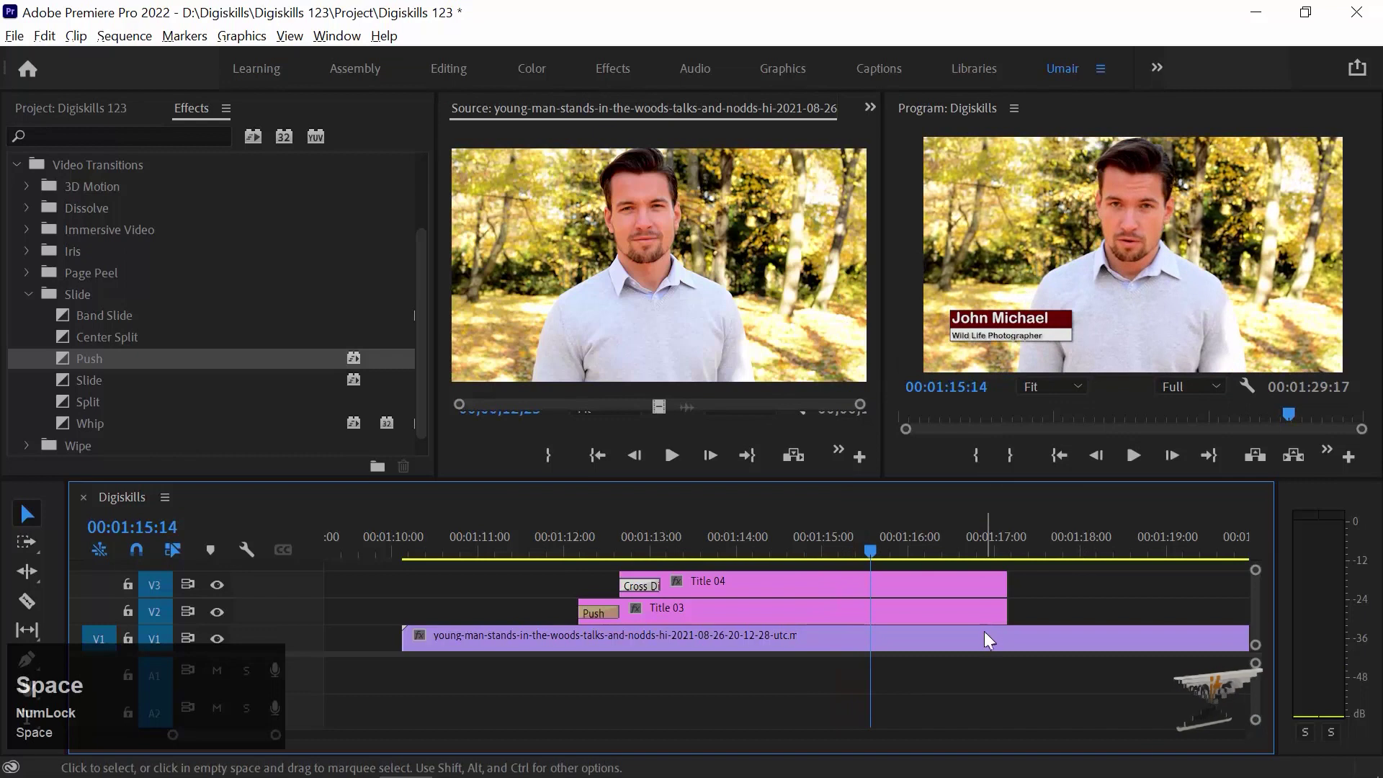
pyautogui.click(807, 583)
pyautogui.moveTo(753, 551); pyautogui.dragTo(945, 551)
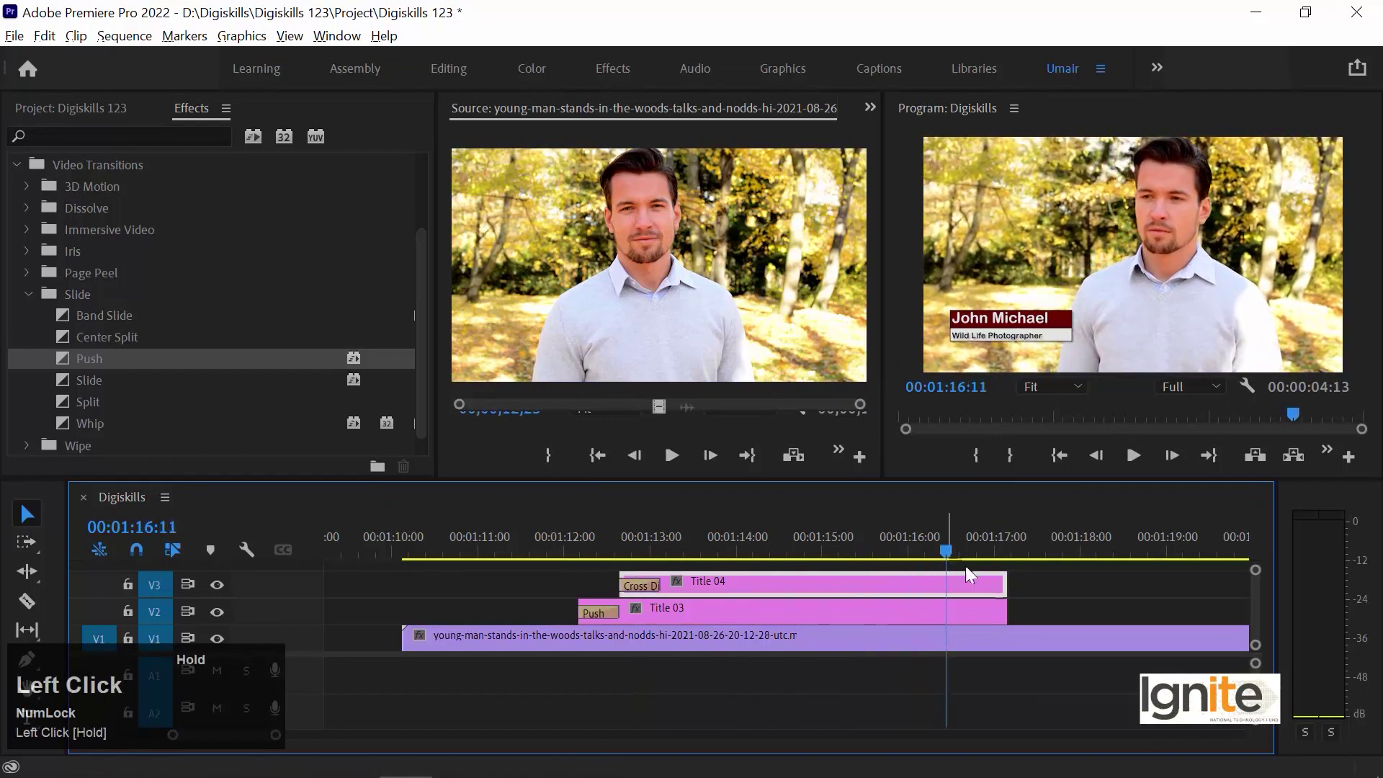
pyautogui.moveTo(1014, 593); pyautogui.dragTo(947, 579)
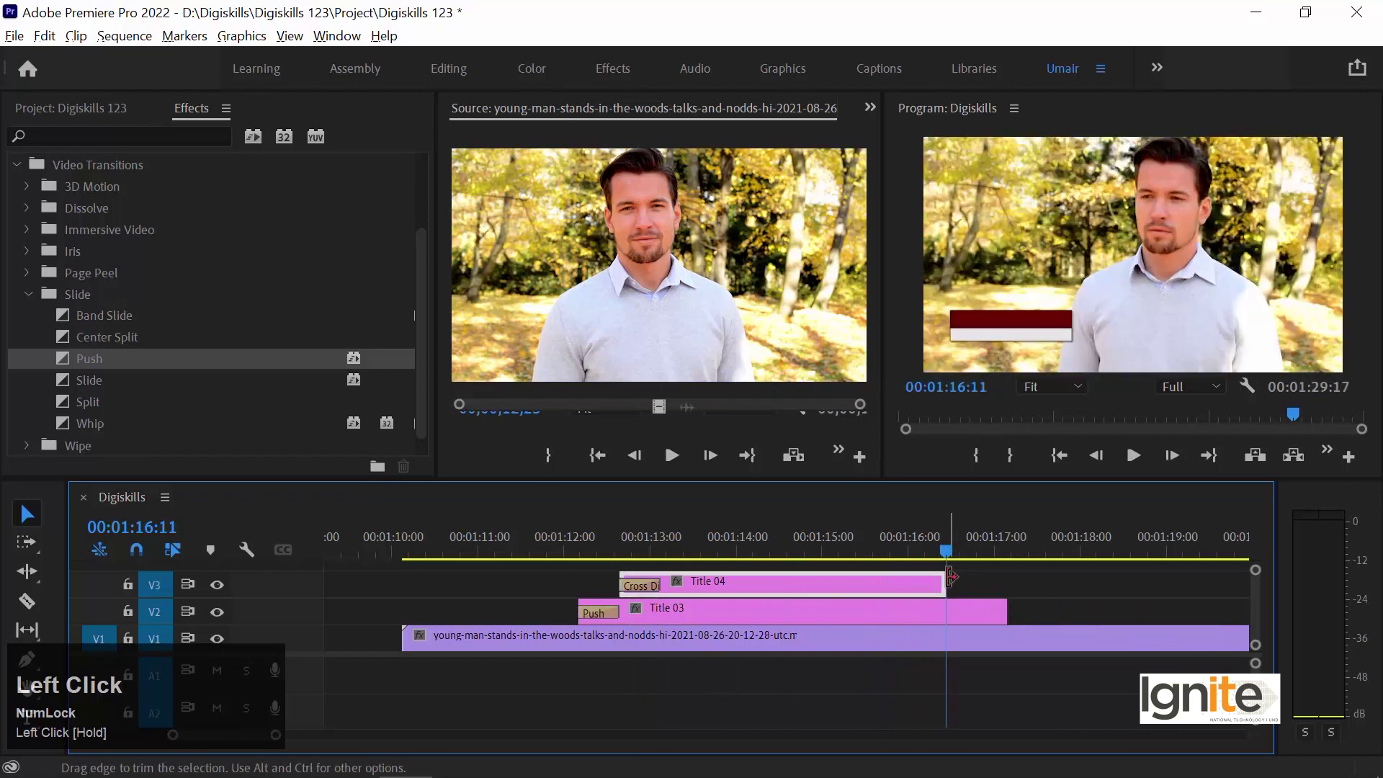
pyautogui.hotkey('ctrl', 'd')
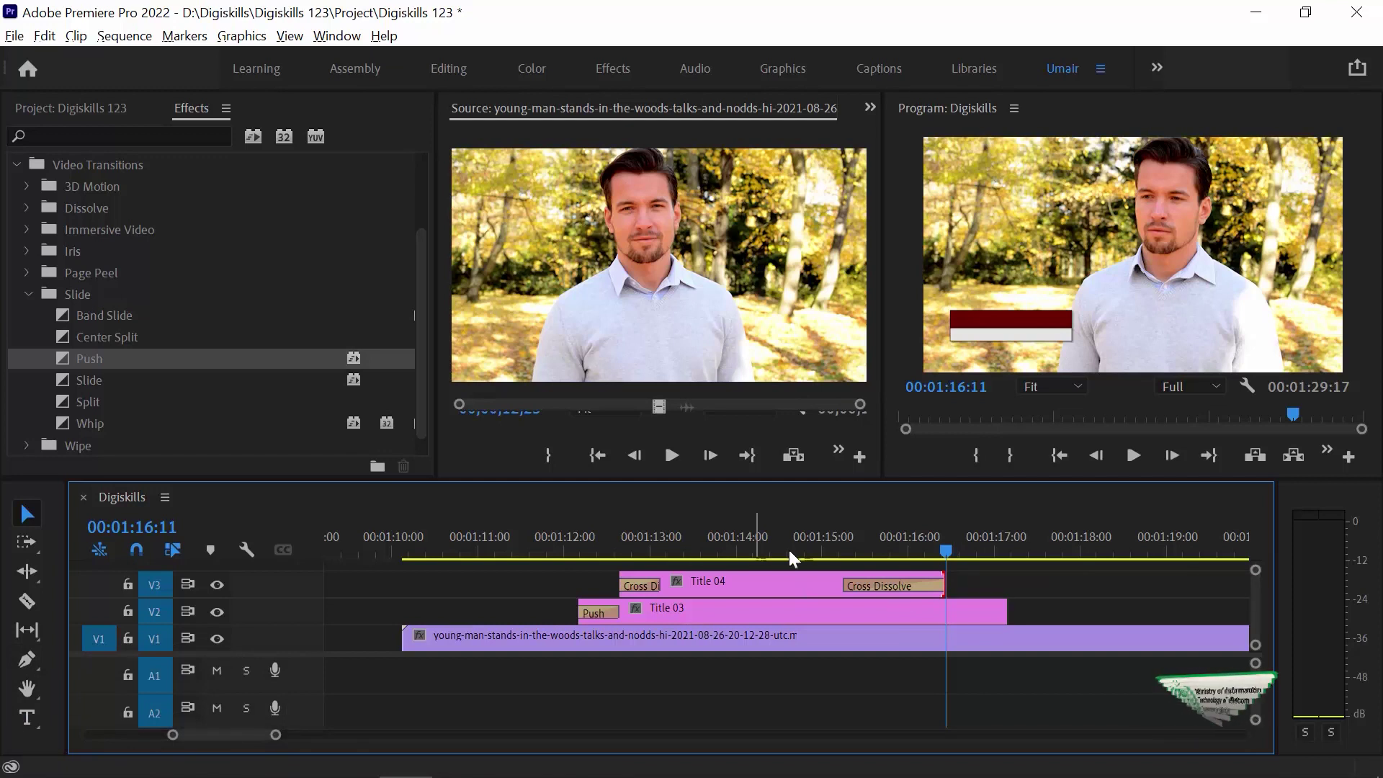
# Step: Shorten Title 04's ending Cross Dissolve to 12 frames
pyautogui.doubleClick(886, 582)
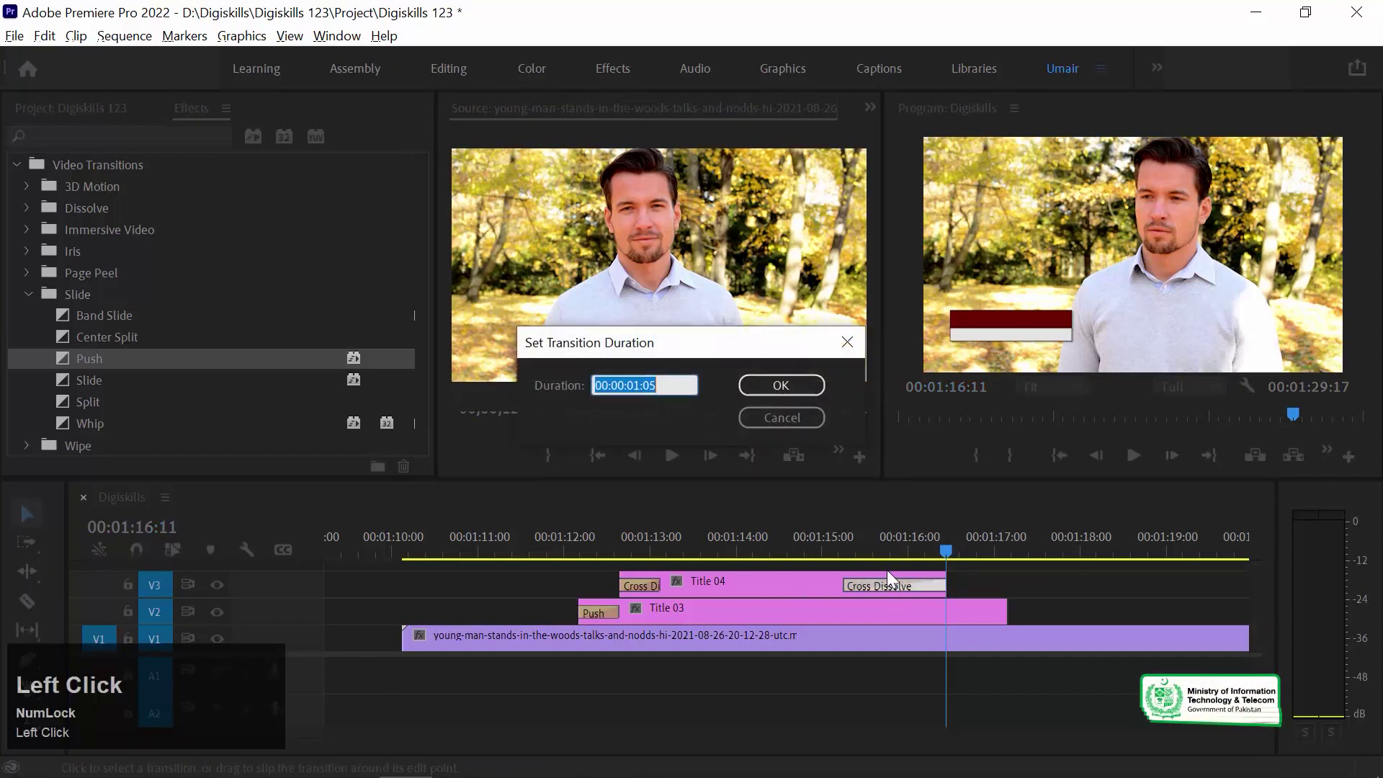
pyautogui.write('12')
pyautogui.press('Return')
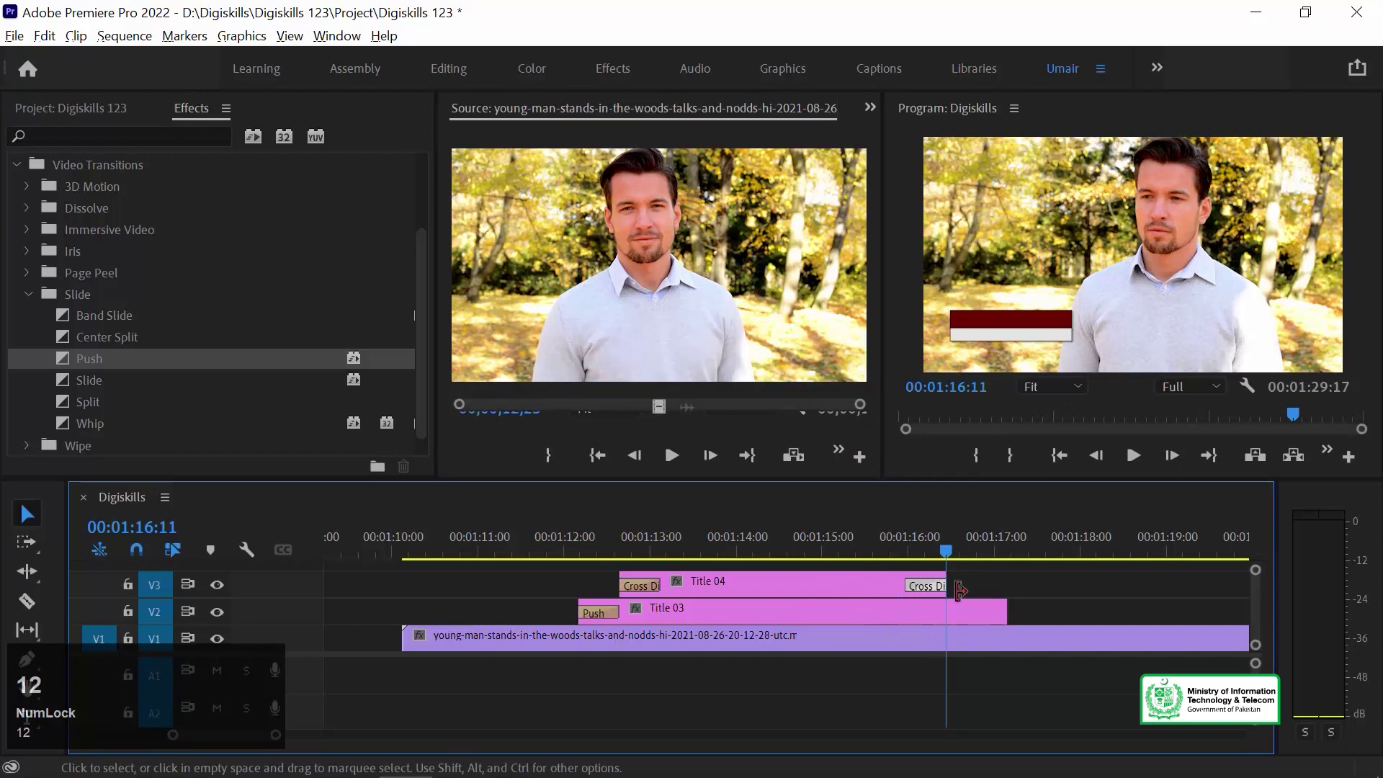
# Step: Trim Title 03's end slightly earlier, add a 12-frame Push there, and preview the lower third
pyautogui.moveTo(899, 552); pyautogui.dragTo(940, 551)
pyautogui.moveTo(1008, 610); pyautogui.dragTo(996, 611)
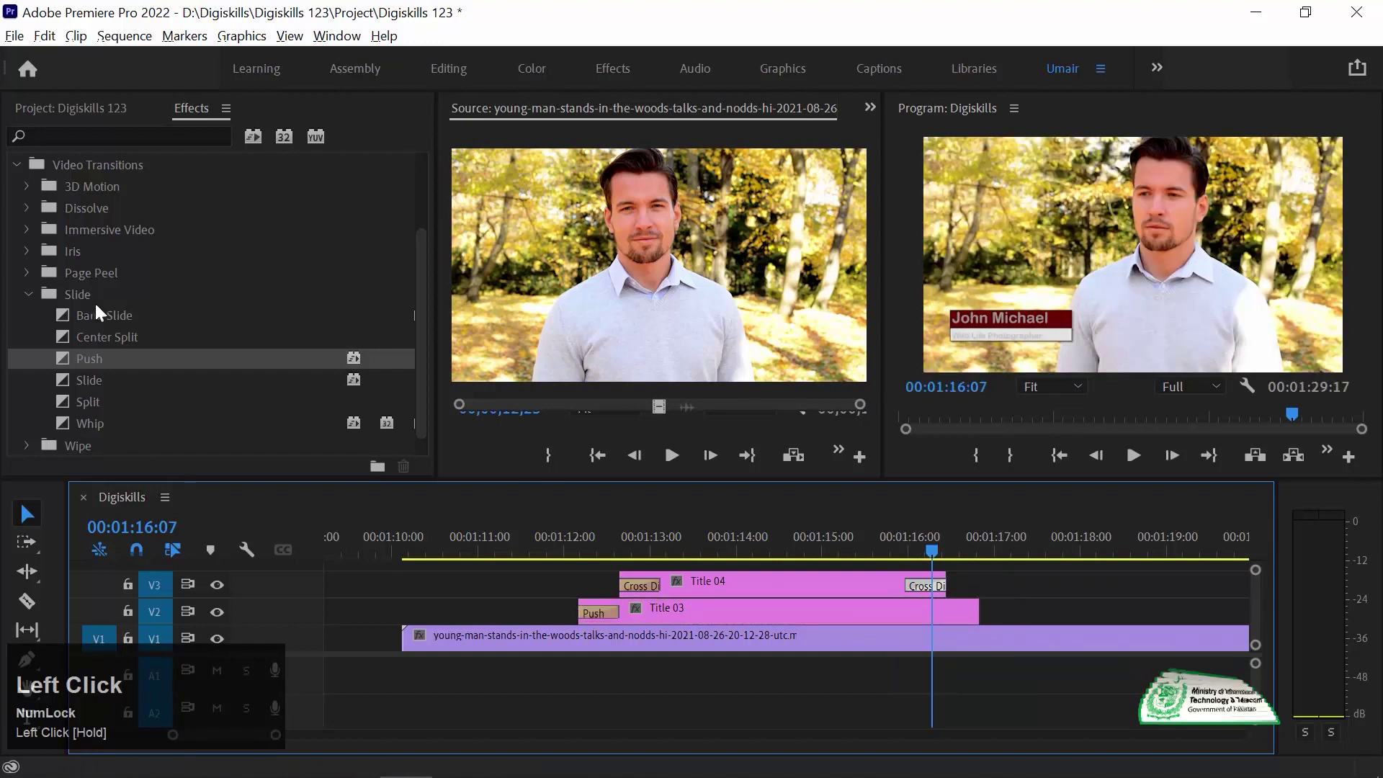
pyautogui.moveTo(98, 358); pyautogui.dragTo(962, 612)
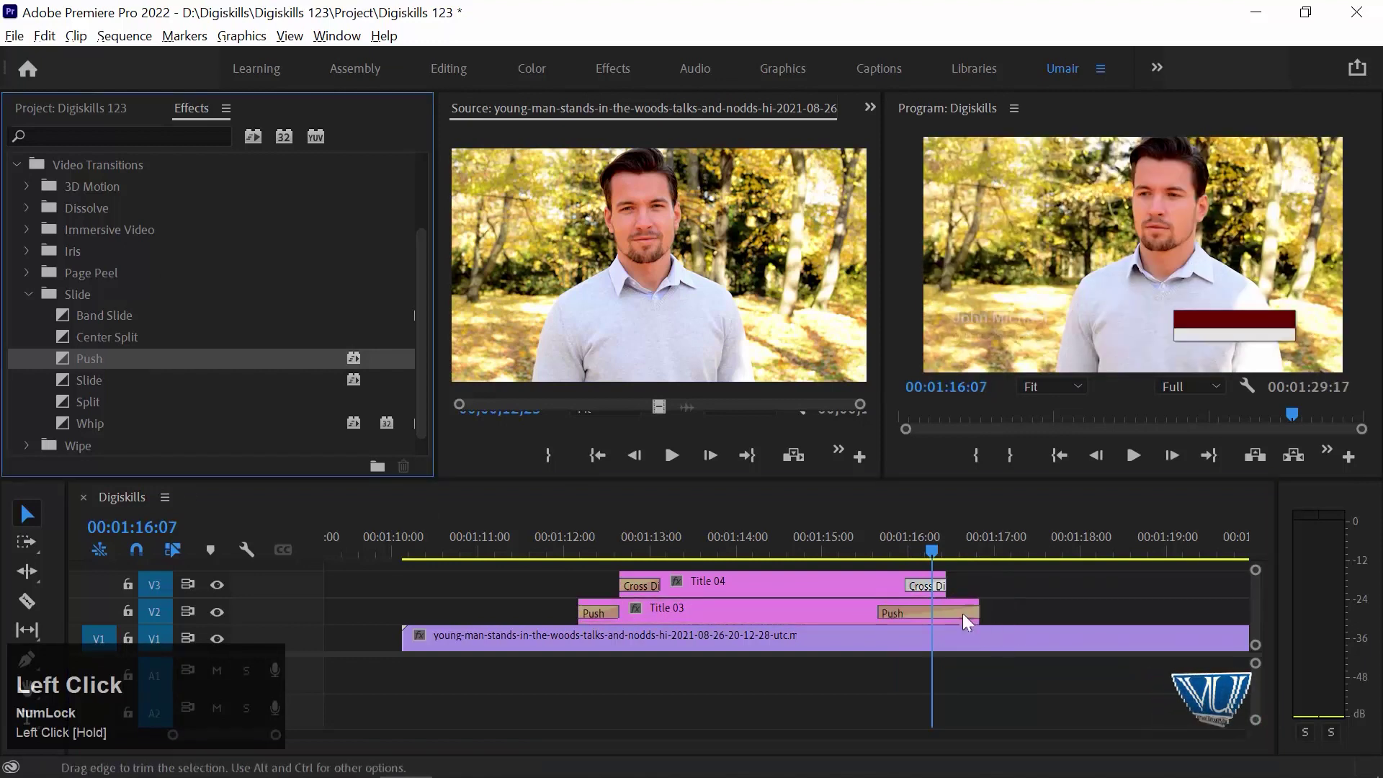
pyautogui.doubleClick(956, 613)
pyautogui.write('12')
pyautogui.press('Return')
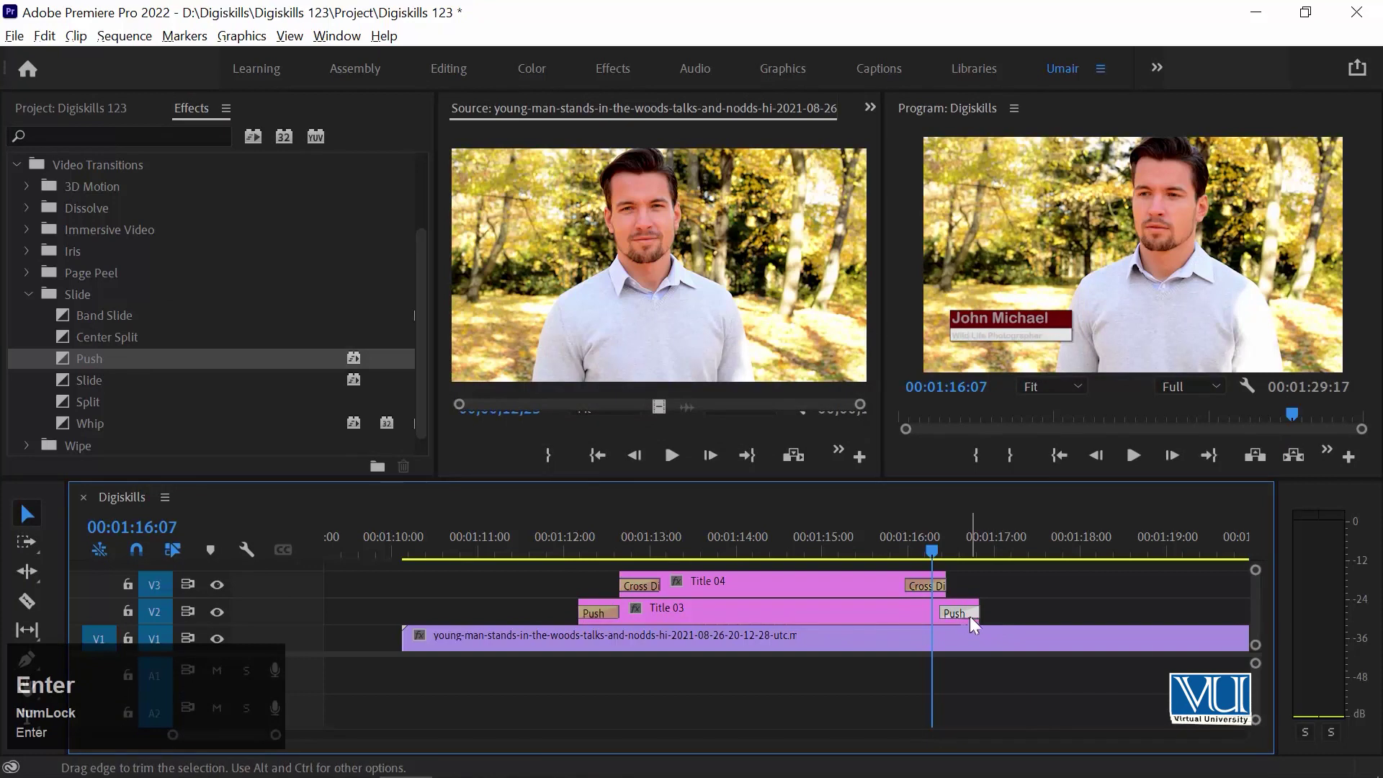
pyautogui.click(898, 549)
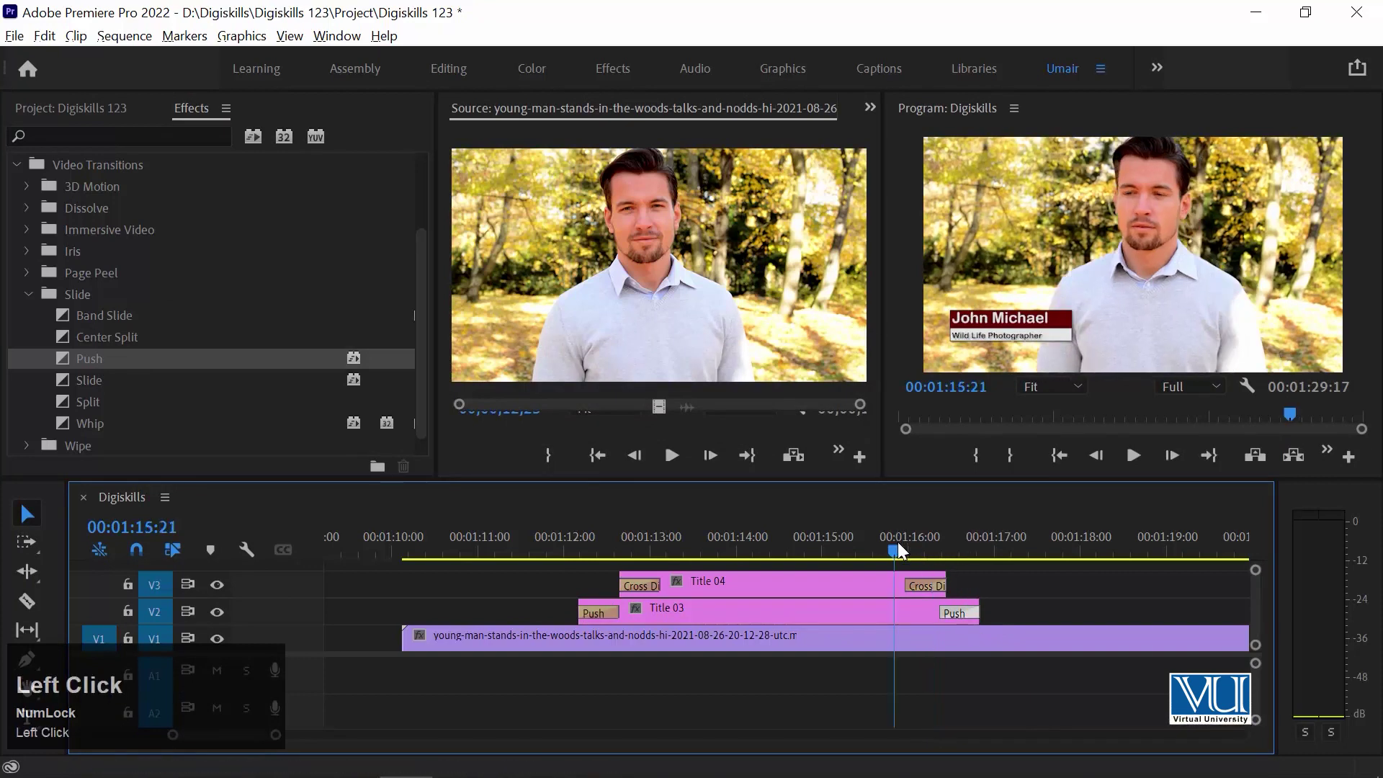
pyautogui.click(557, 549)
pyautogui.press('space')
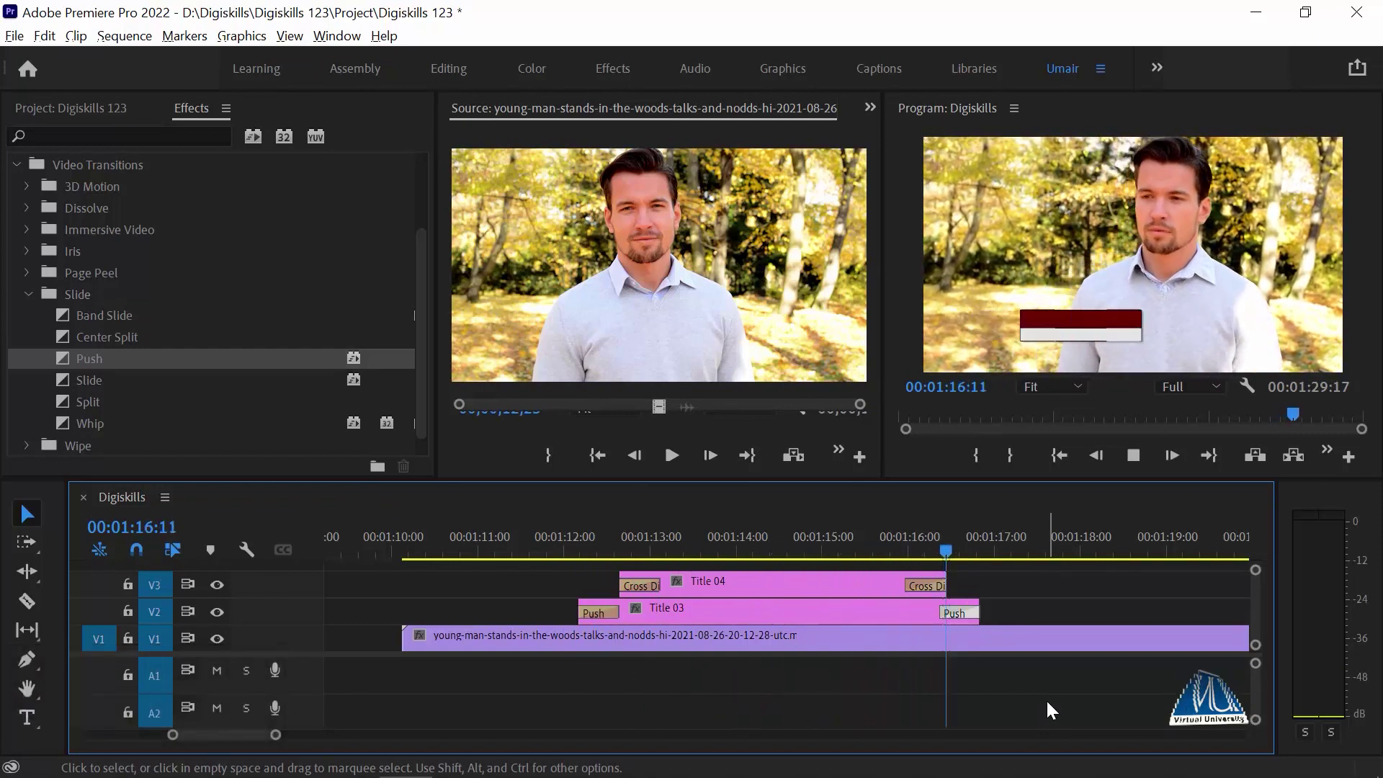
# Step: Enable Reverse on Title 03's closing Push in Effect Controls and trim Title 04's end slightly earlier
pyautogui.press('space')
pyautogui.moveTo(925, 534); pyautogui.dragTo(948, 551)
pyautogui.click(964, 616)
pyautogui.click(871, 107)
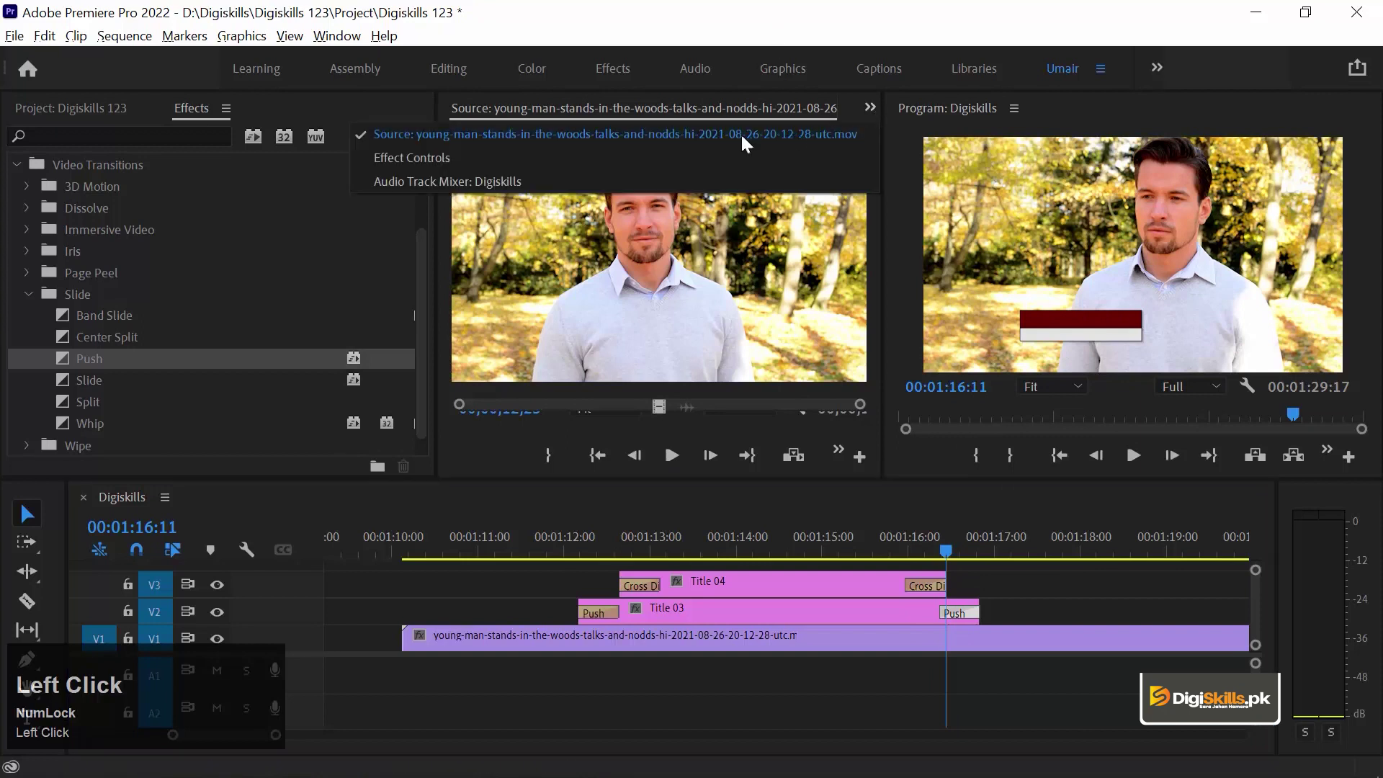
pyautogui.click(439, 152)
pyautogui.click(960, 613)
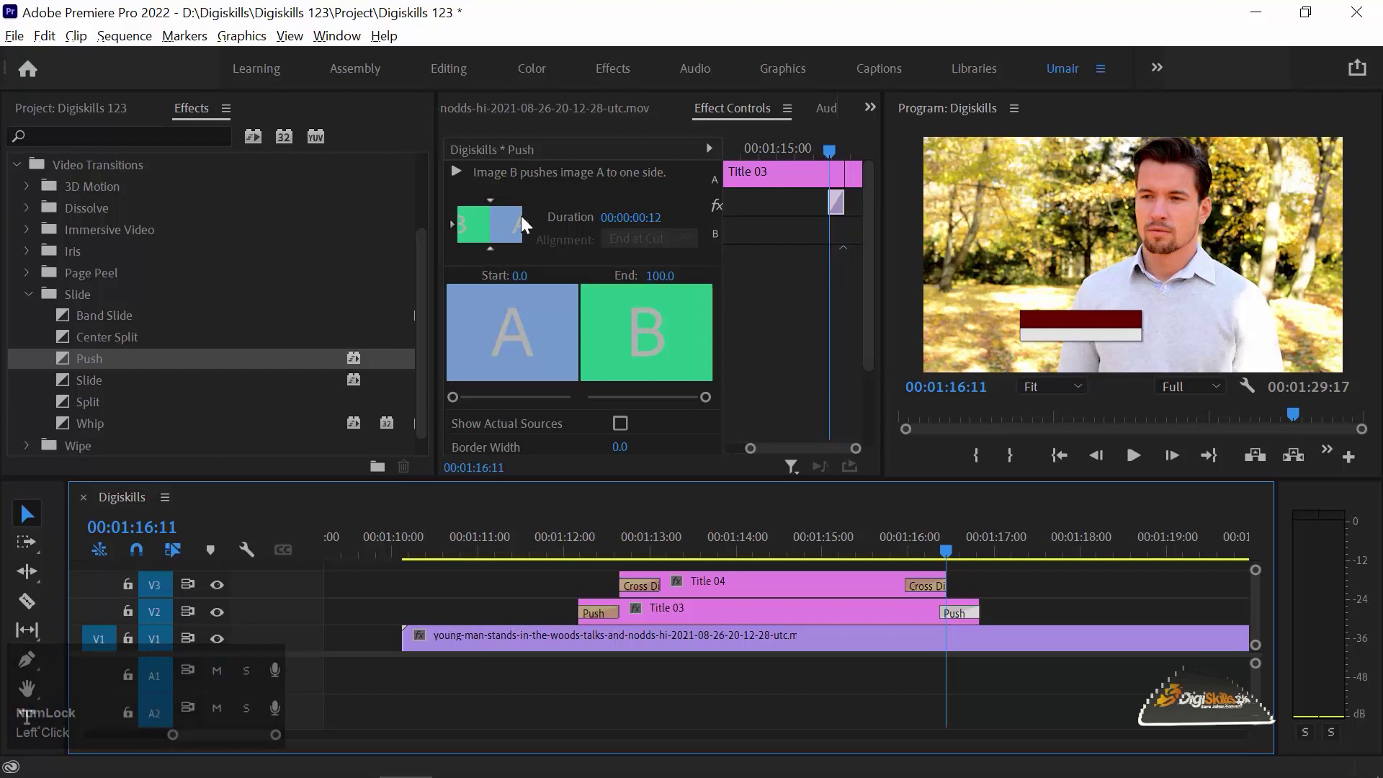
pyautogui.moveTo(866, 245); pyautogui.dragTo(872, 389)
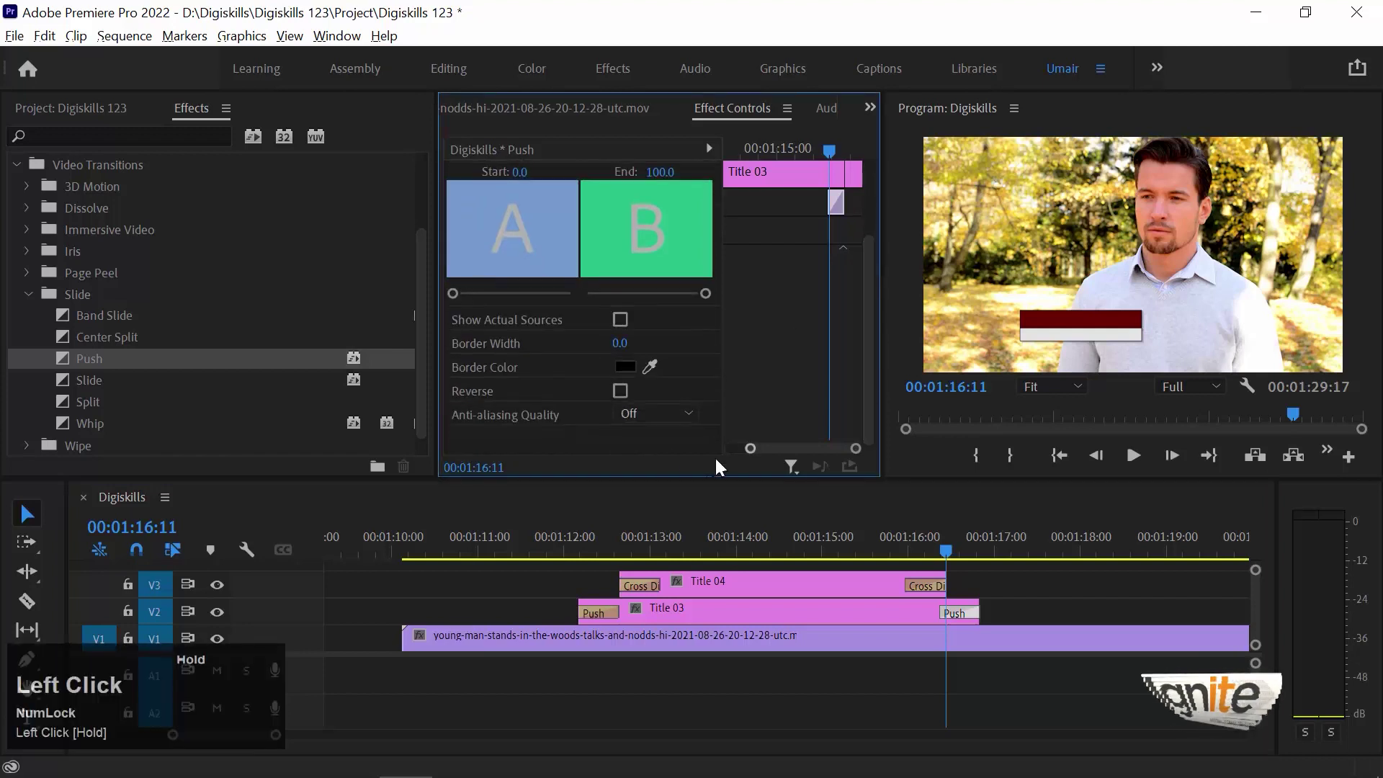
pyautogui.click(620, 391)
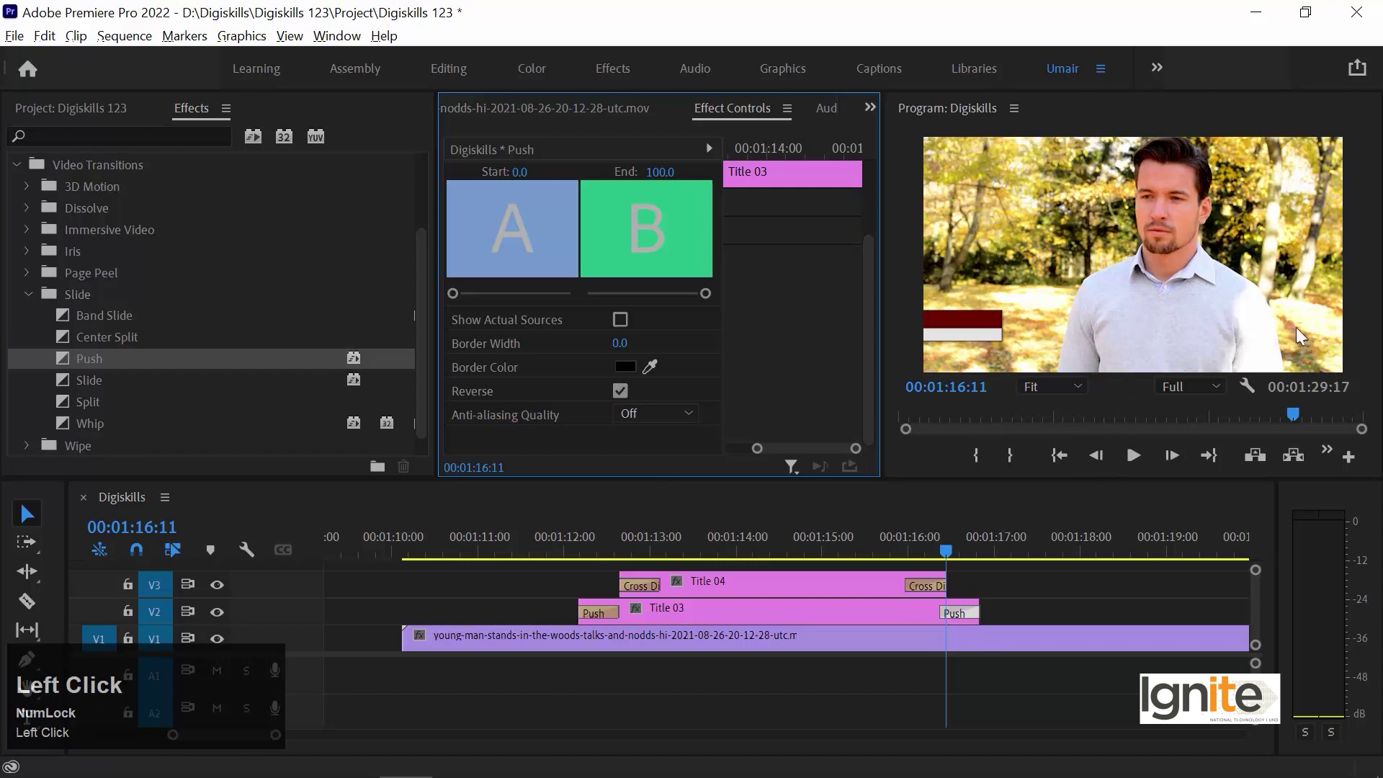
pyautogui.moveTo(932, 551); pyautogui.dragTo(939, 585)
pyautogui.click(565, 551)
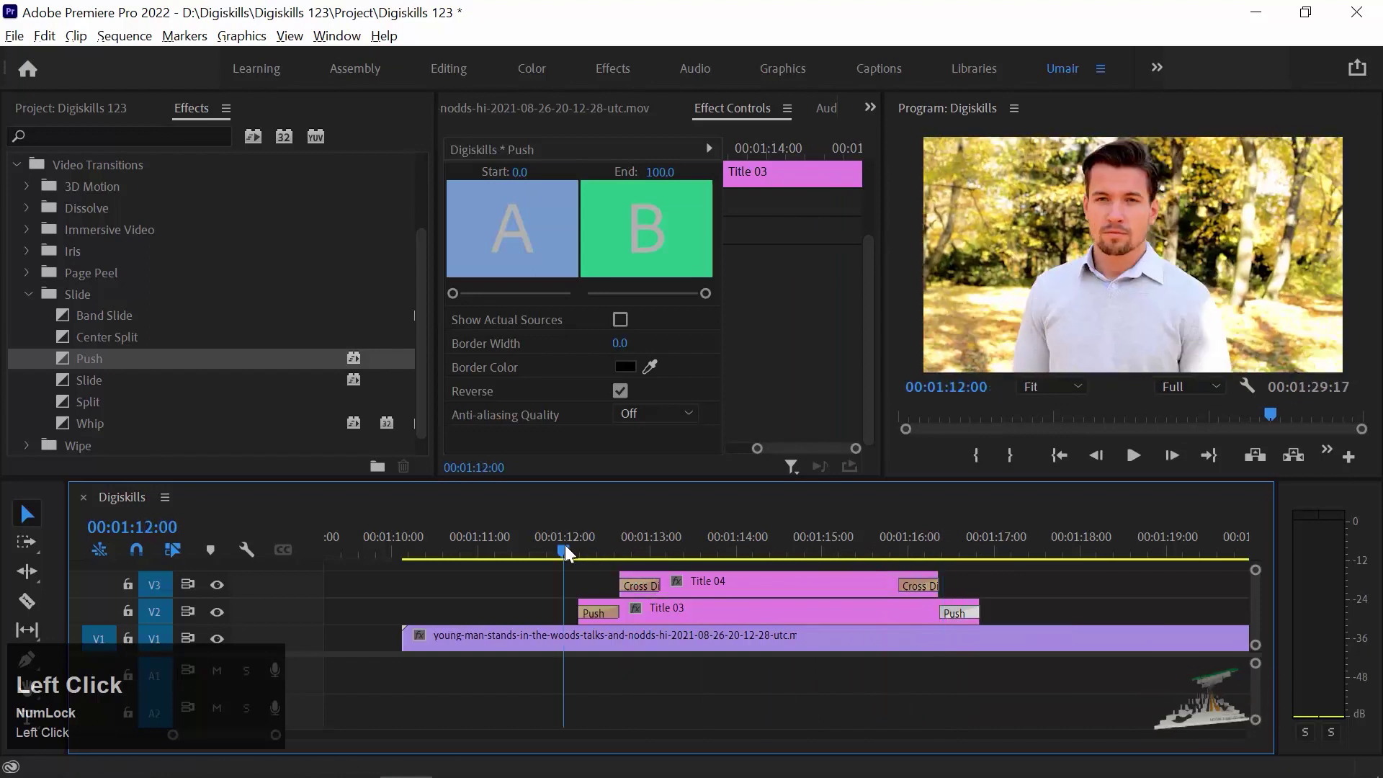
pyautogui.click(896, 220)
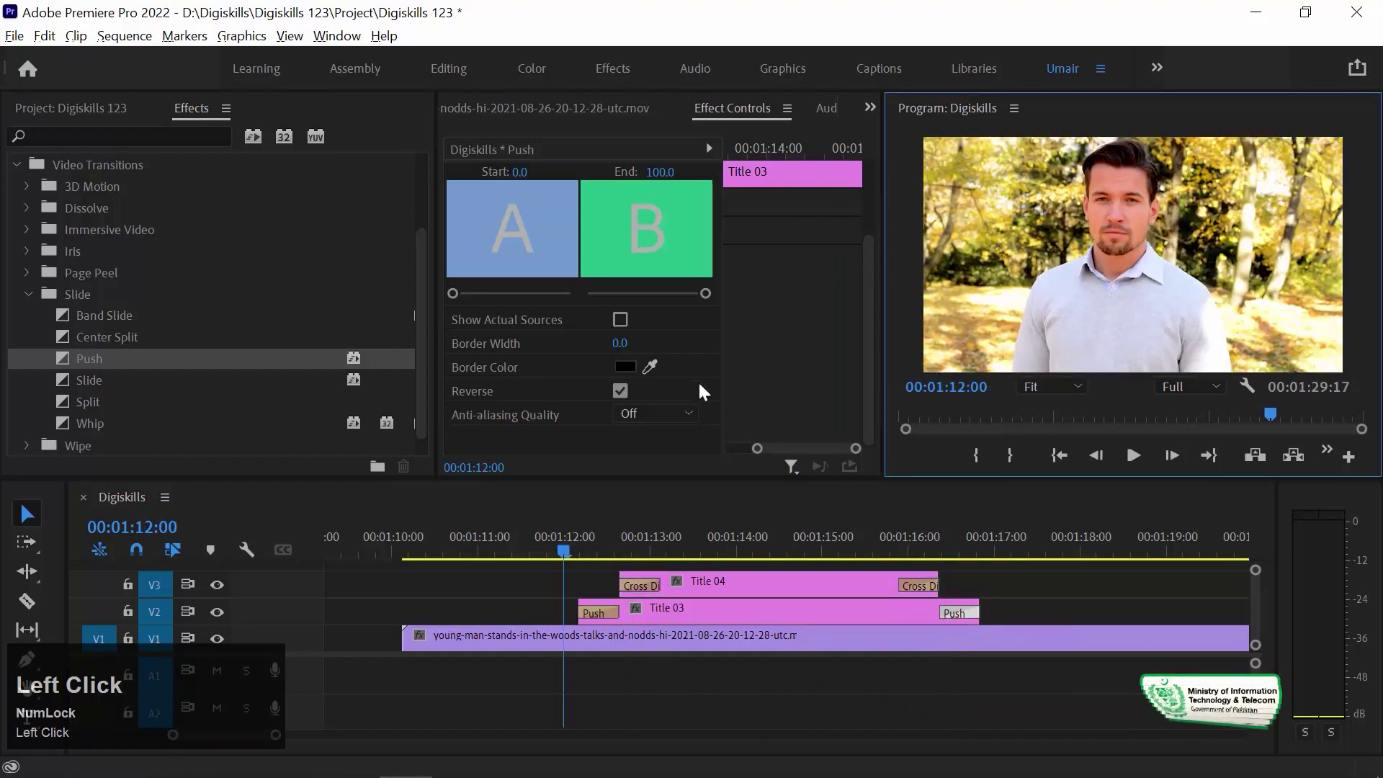
pyautogui.click(448, 541)
pyautogui.press('`')
pyautogui.press('space')
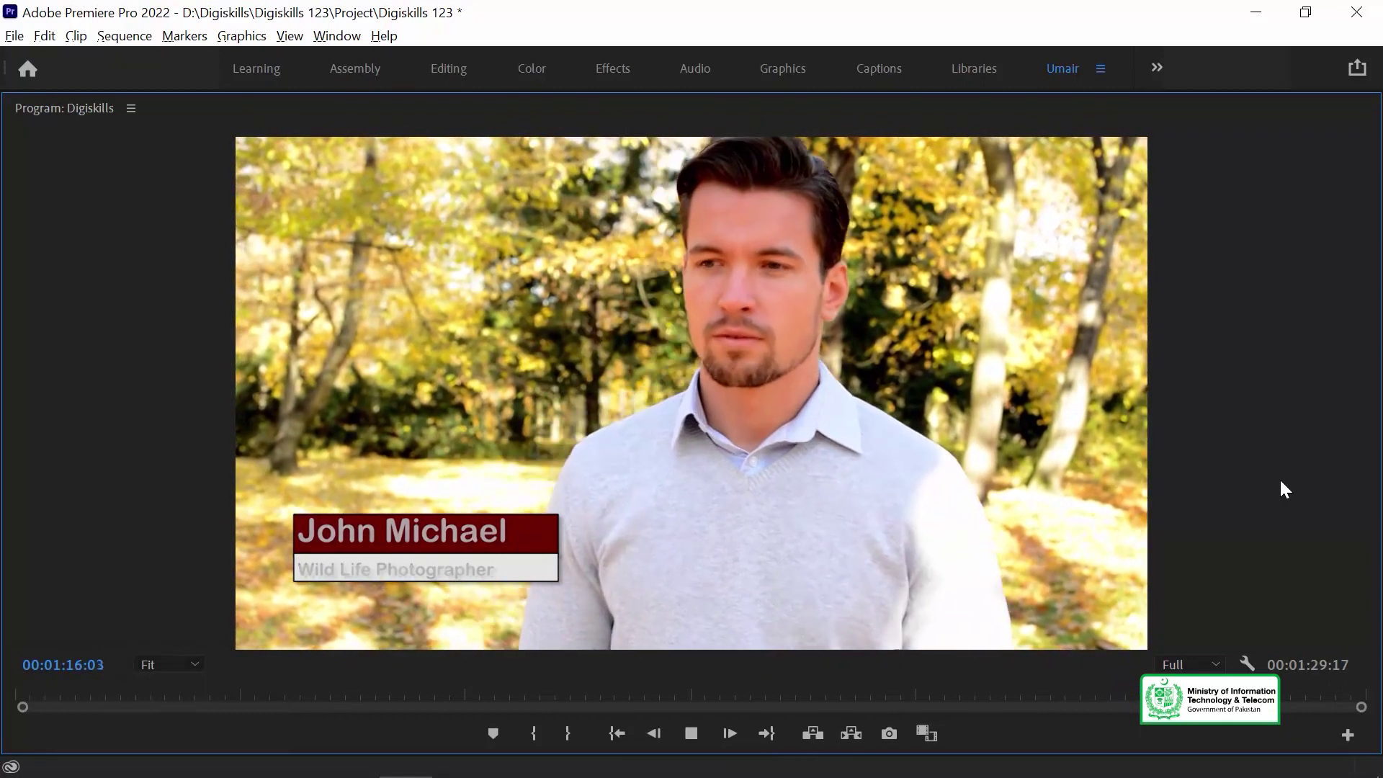
pyautogui.press('space')
pyautogui.press('`')
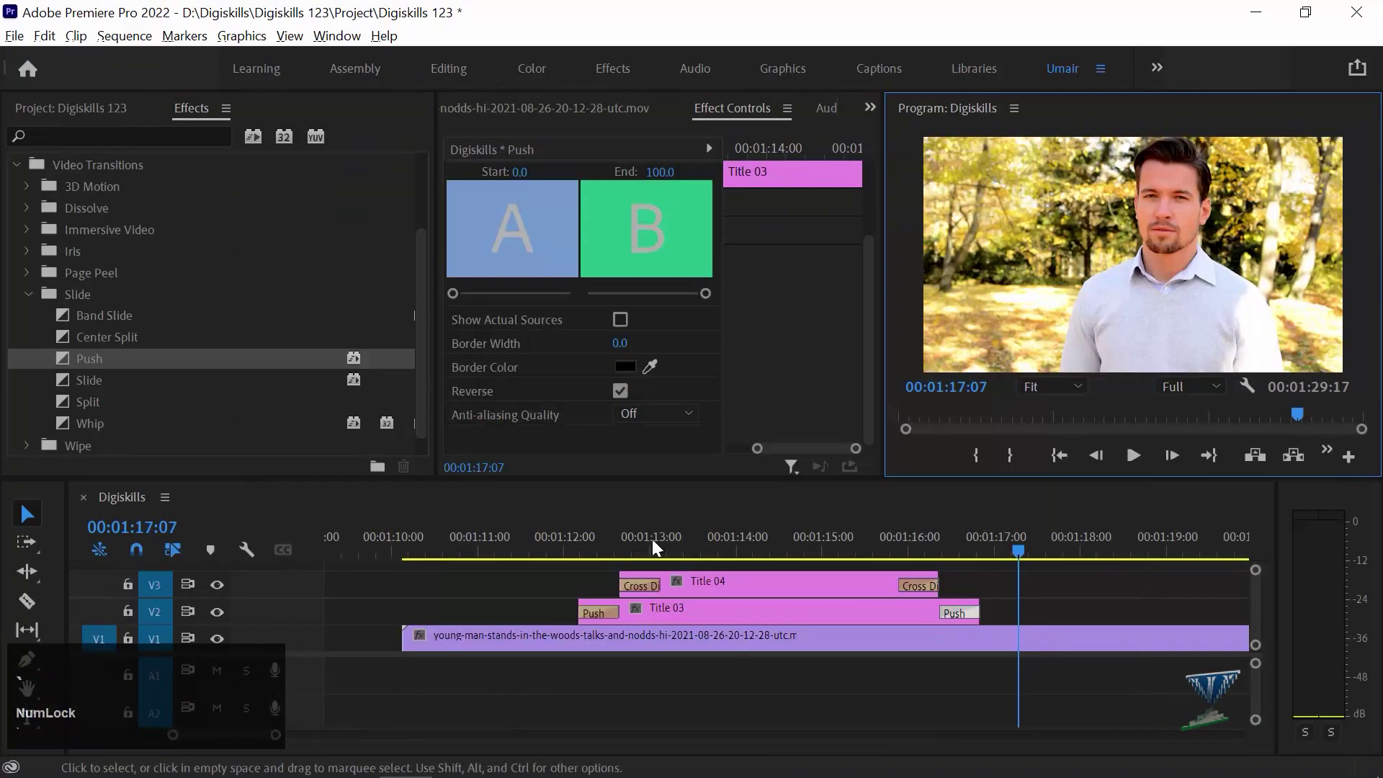
pyautogui.click(594, 537)
pyautogui.moveTo(594, 538); pyautogui.dragTo(630, 546)
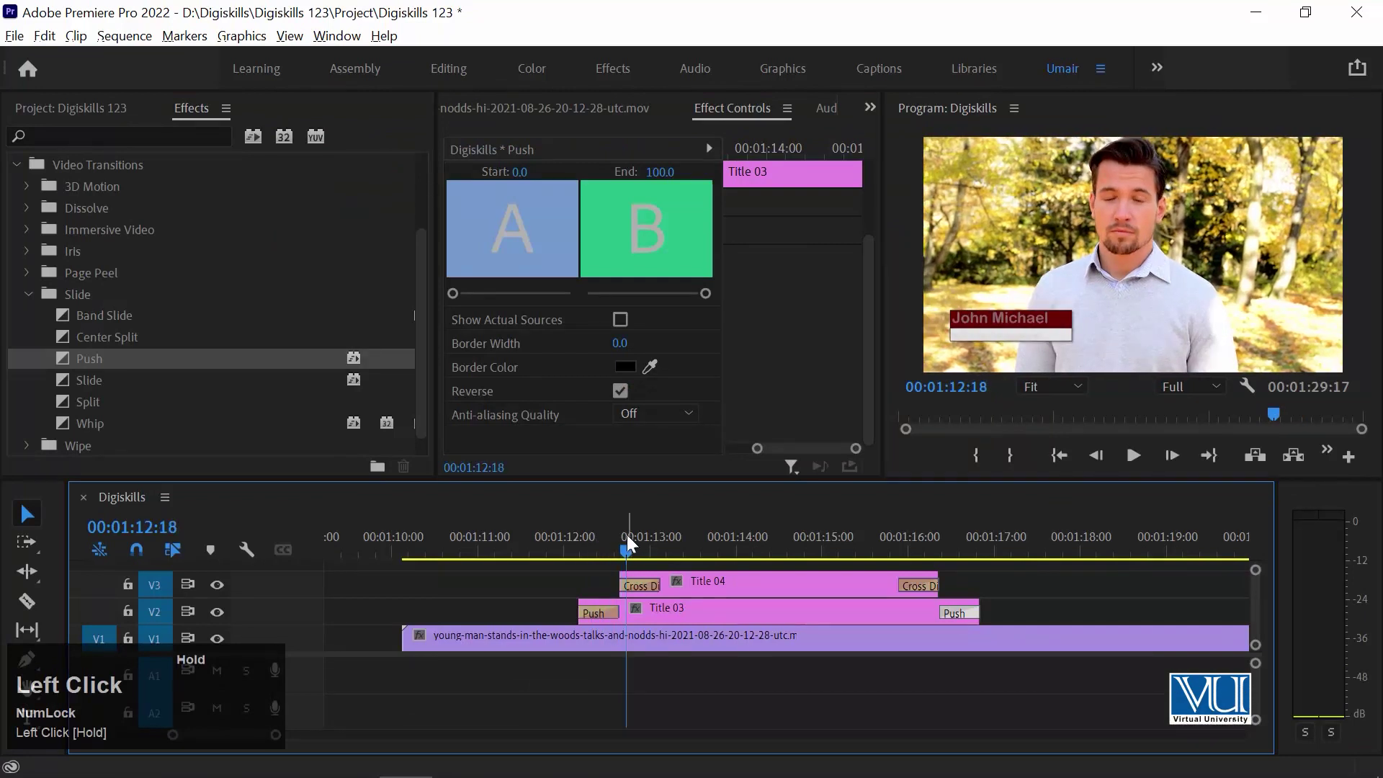
pyautogui.hotkey('ctrl', 'z')
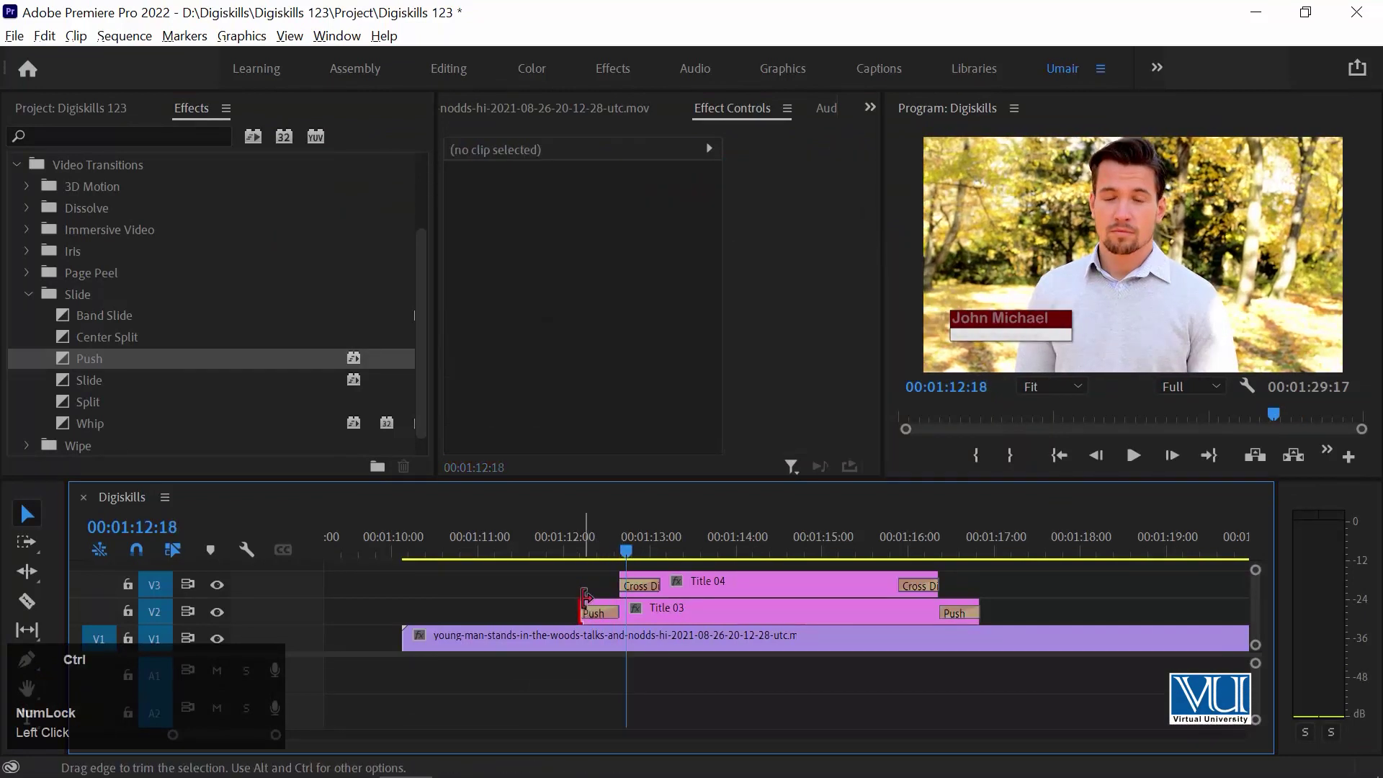
pyautogui.press('space')
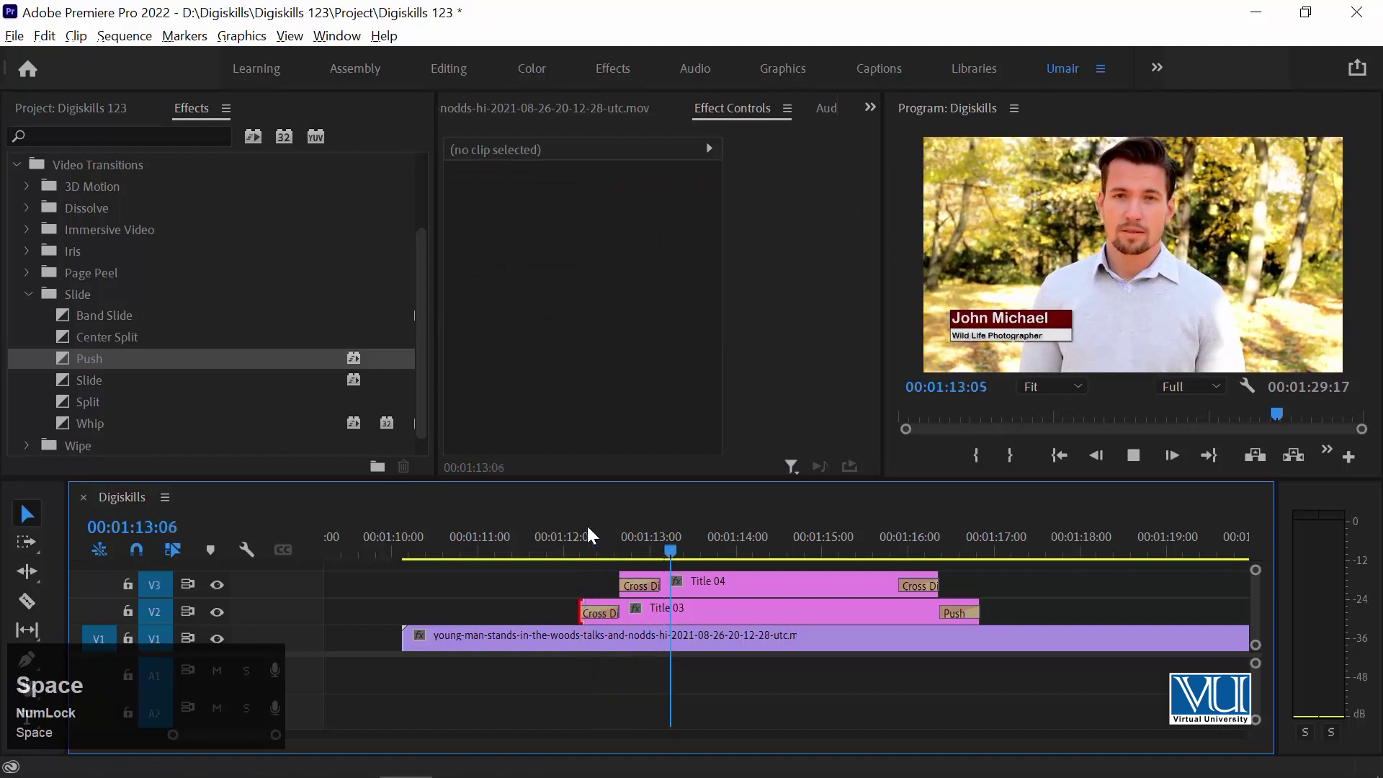